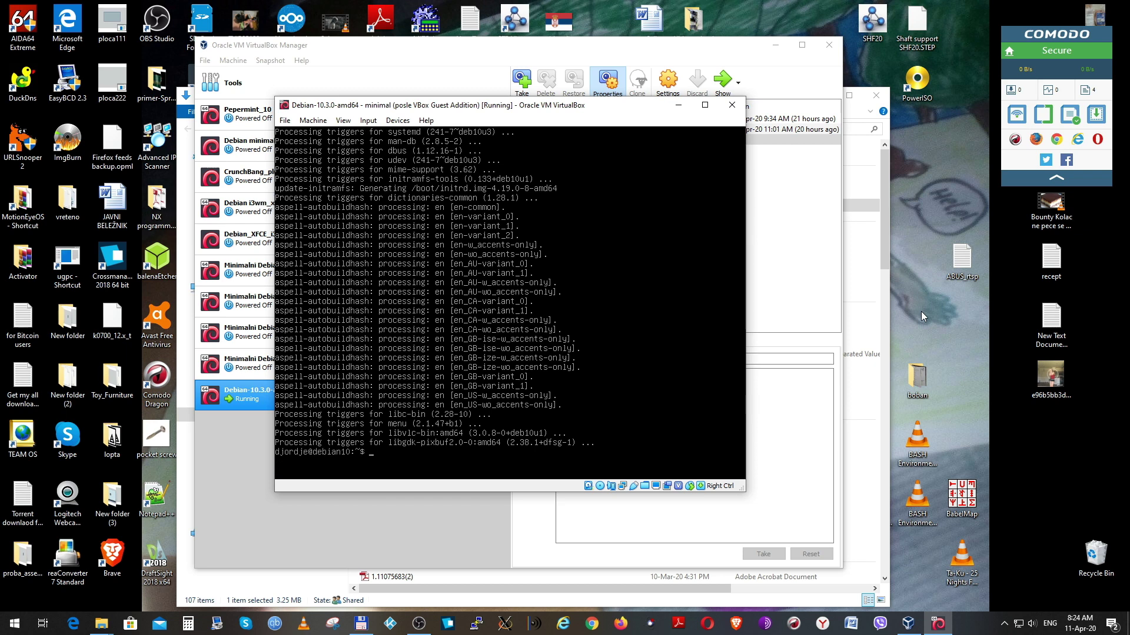
# Step: Add the user account to the vboxsf group with sudo adduser and reboot the Debian virtual machine
pyautogui.write('do adduser djordje vboxsf')
pyautogui.press('Return')
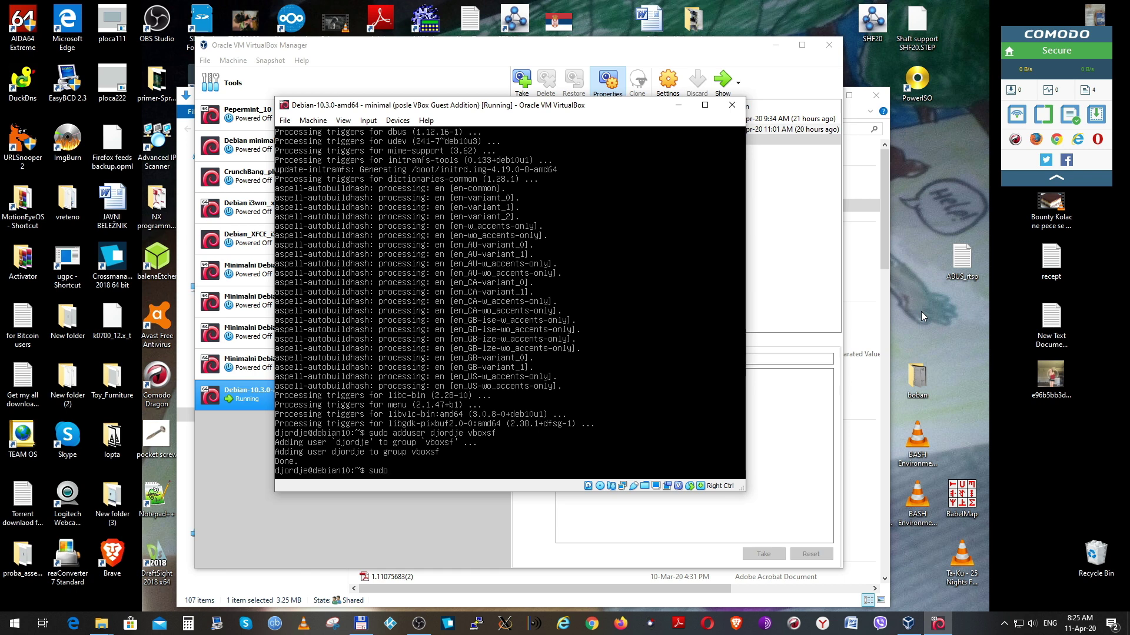
pyautogui.write('oot')
pyautogui.press('Return')
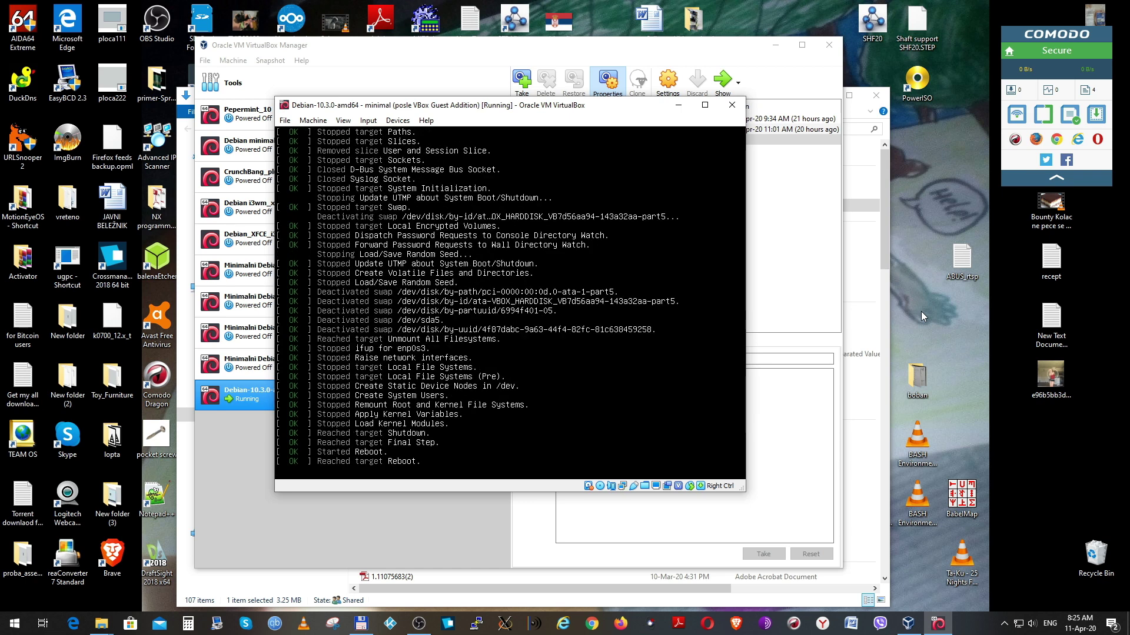
pyautogui.press('Return')
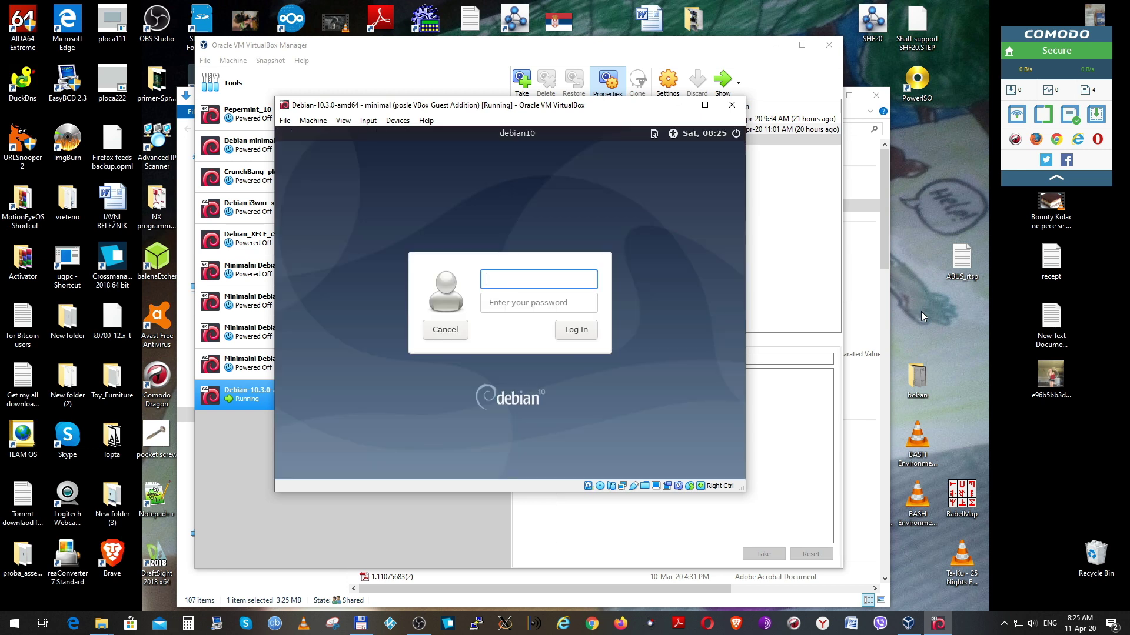
# Step: Log in to the Debian desktop with the account's username and password
pyautogui.write('jordje')
pyautogui.press('Return')
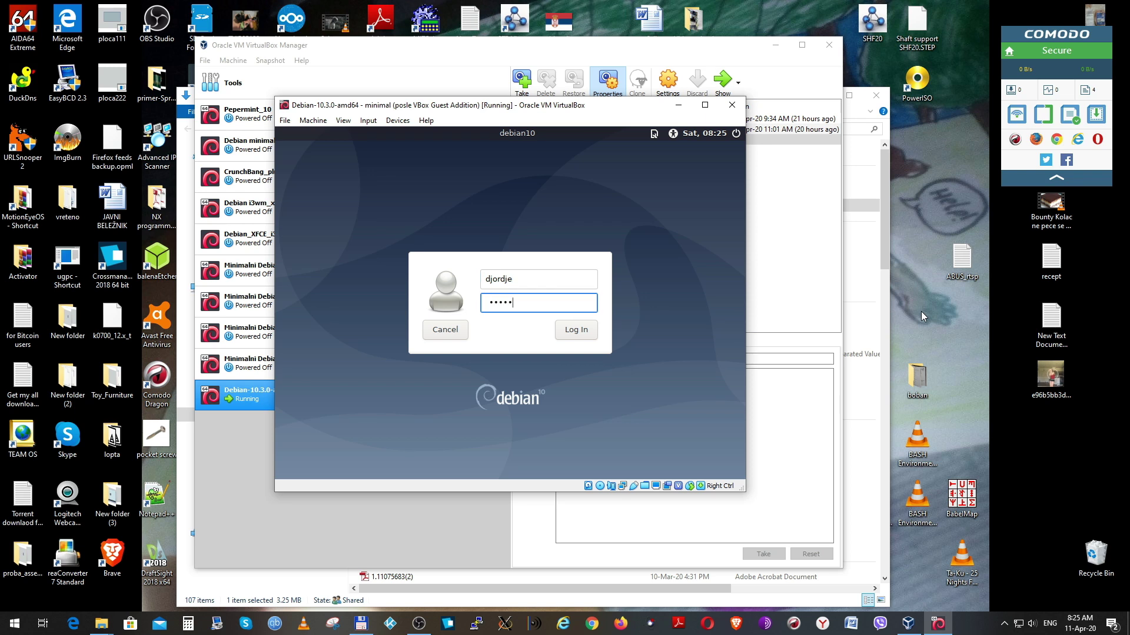
pyautogui.press('Return')
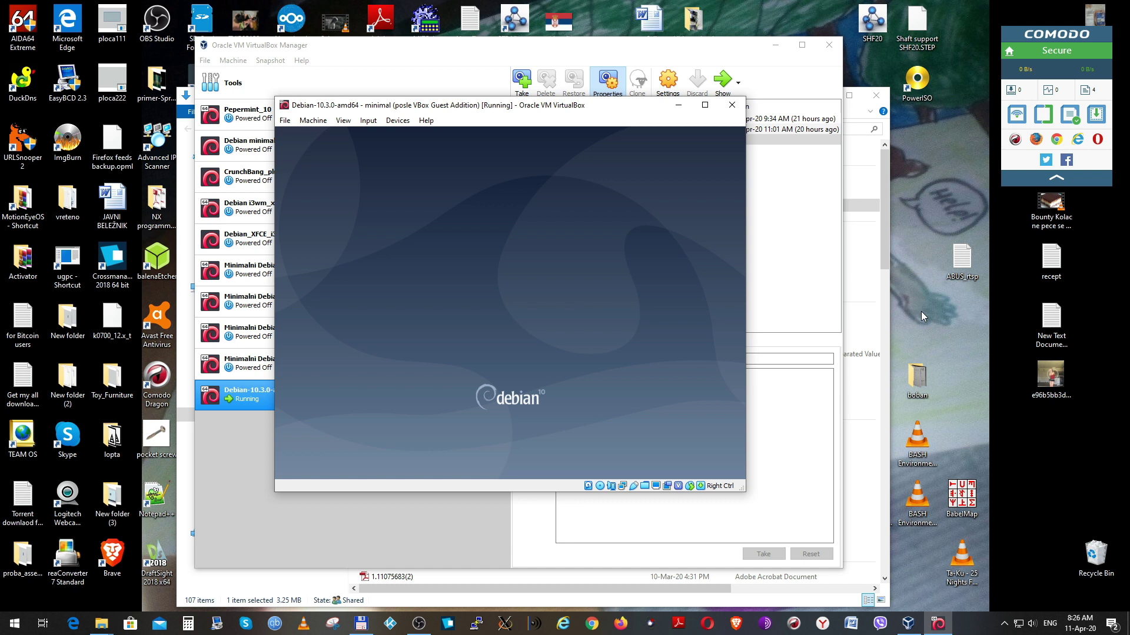
pyautogui.rightClick(445, 252)
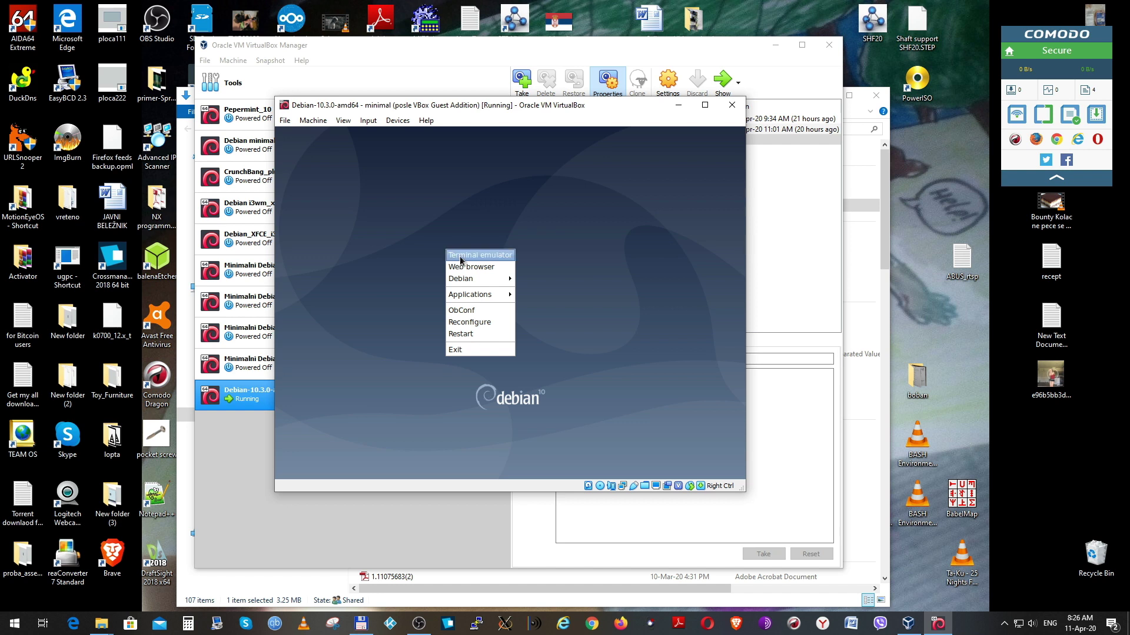
pyautogui.click(460, 257)
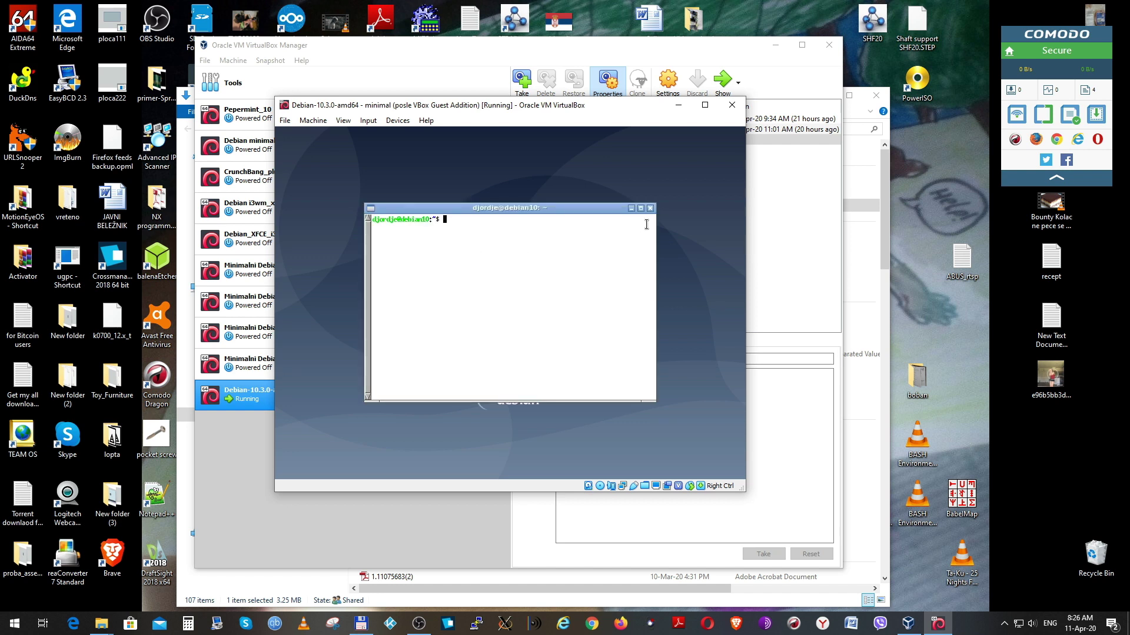
pyautogui.click(650, 209)
# Step: Open the PCManFM file manager and show the hidden files in the home folder
pyautogui.rightClick(390, 244)
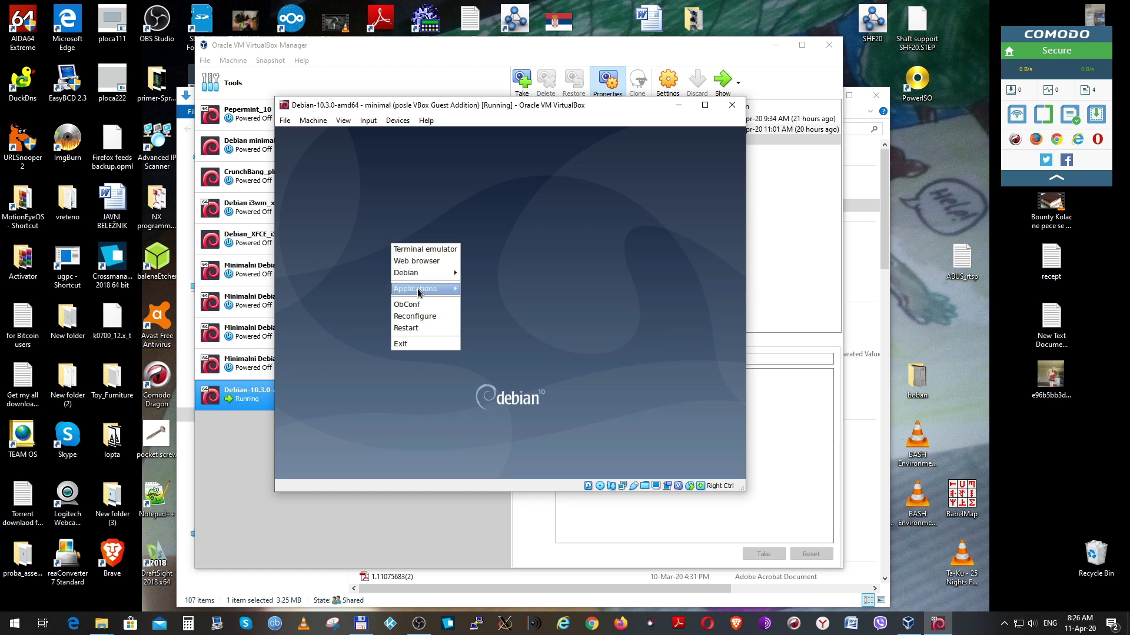
pyautogui.moveTo(421, 288)
pyautogui.moveTo(494, 319)
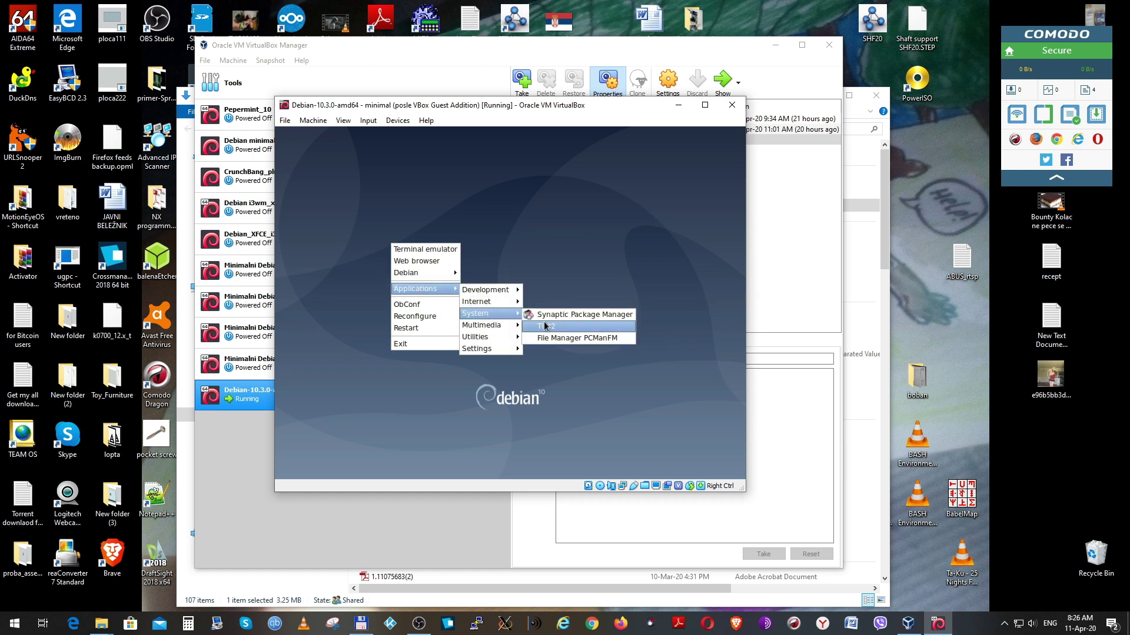
pyautogui.click(561, 337)
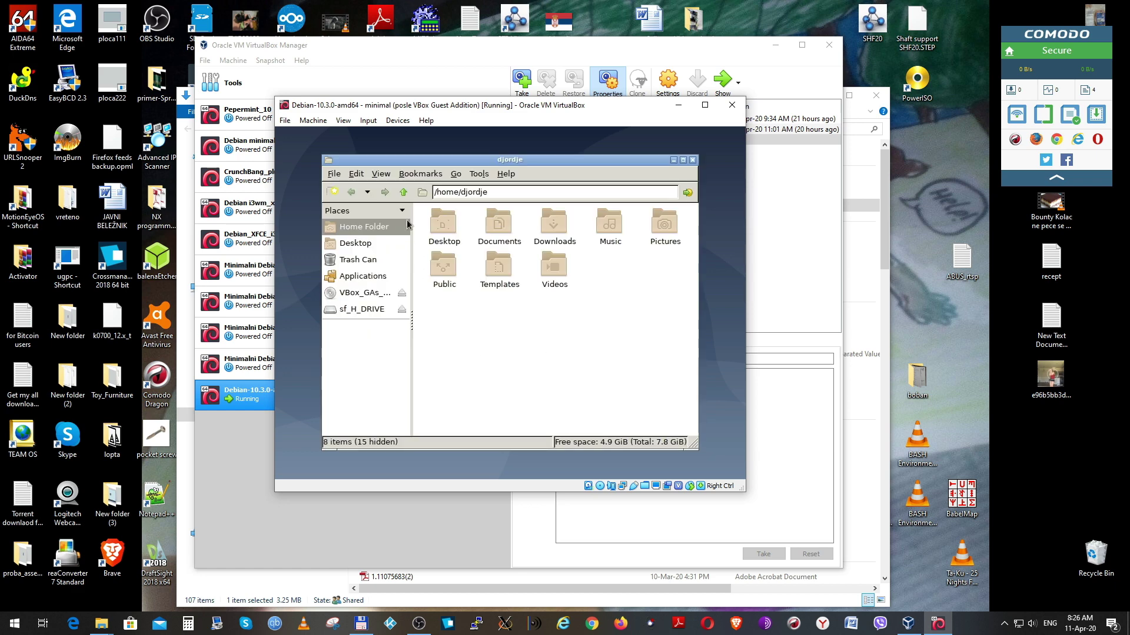
pyautogui.click(380, 174)
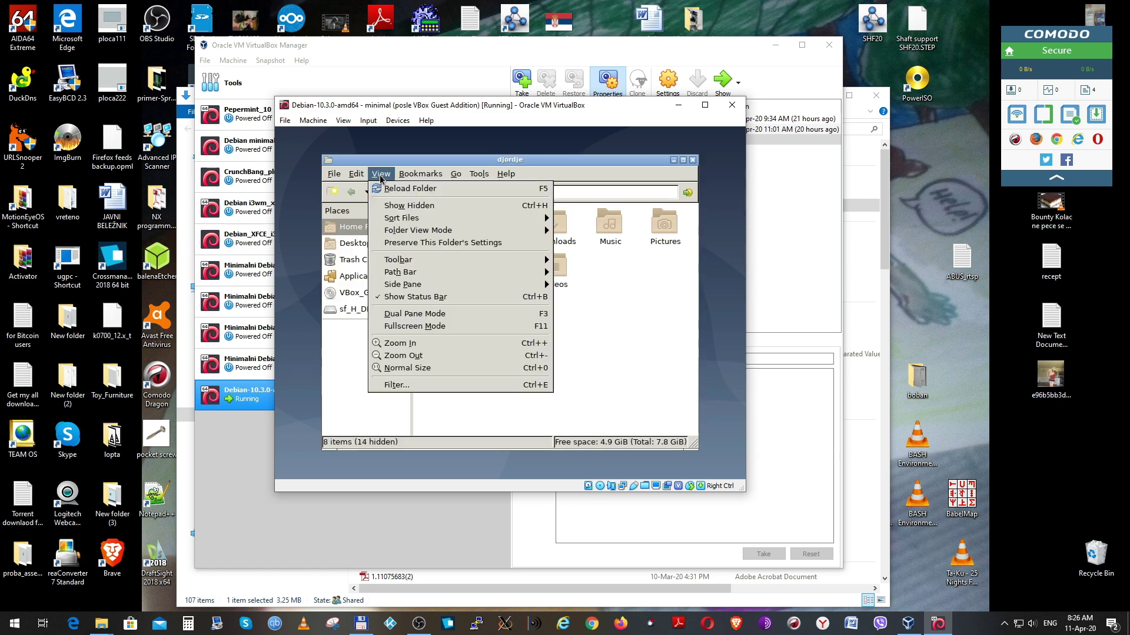
pyautogui.click(390, 206)
# Step: Set the file manager's default view mode to Detailed list view in its preferences
pyautogui.click(365, 177)
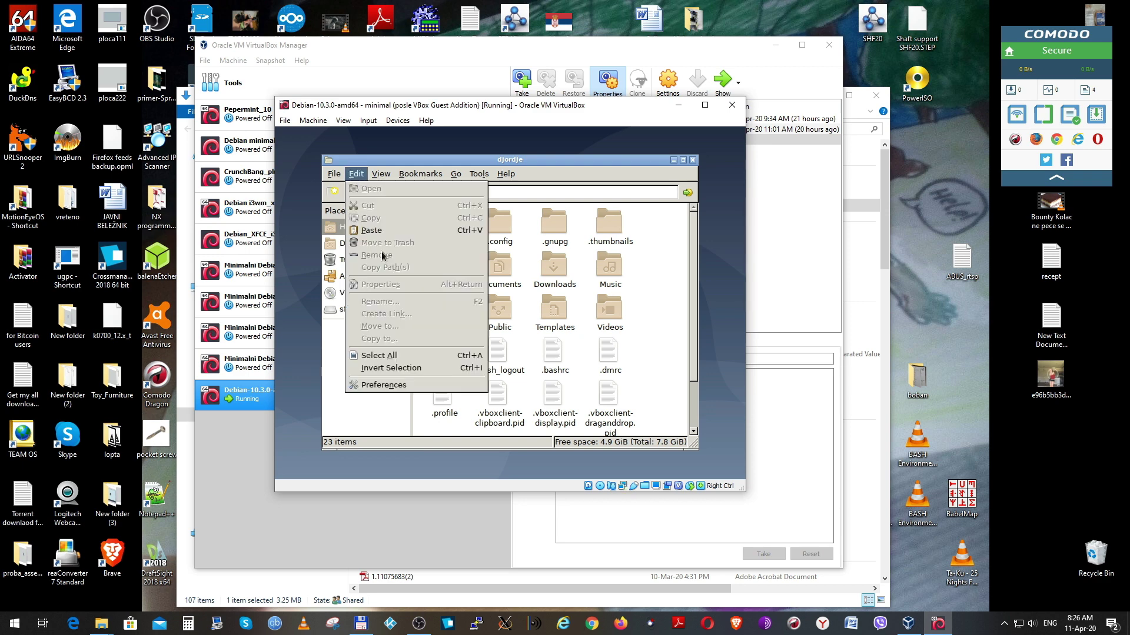
pyautogui.click(396, 386)
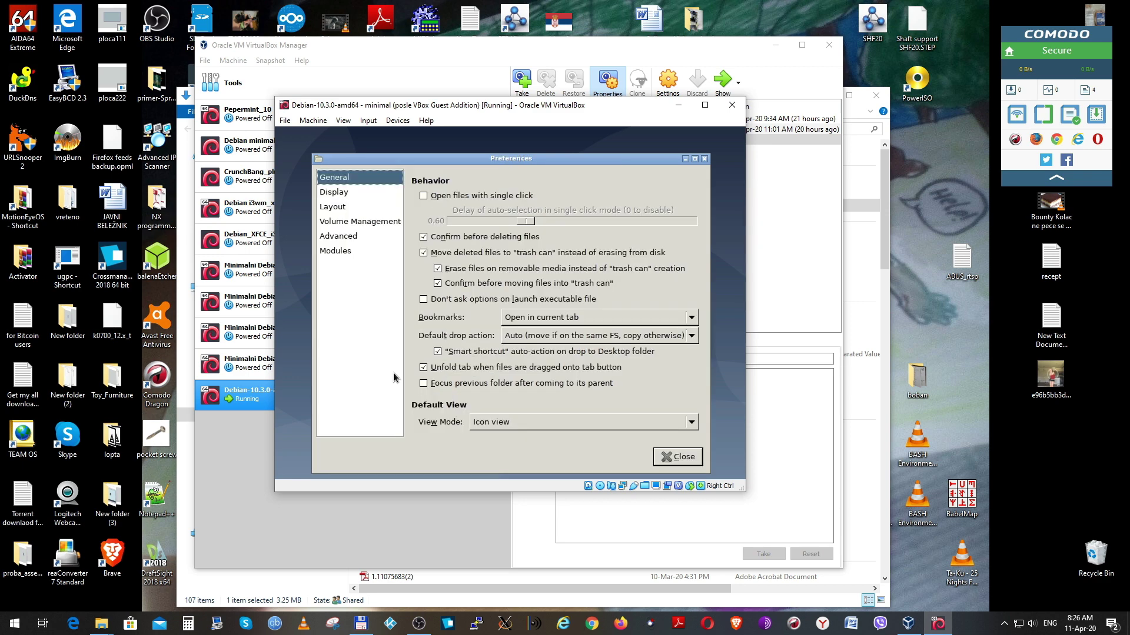
pyautogui.click(535, 422)
pyautogui.click(516, 469)
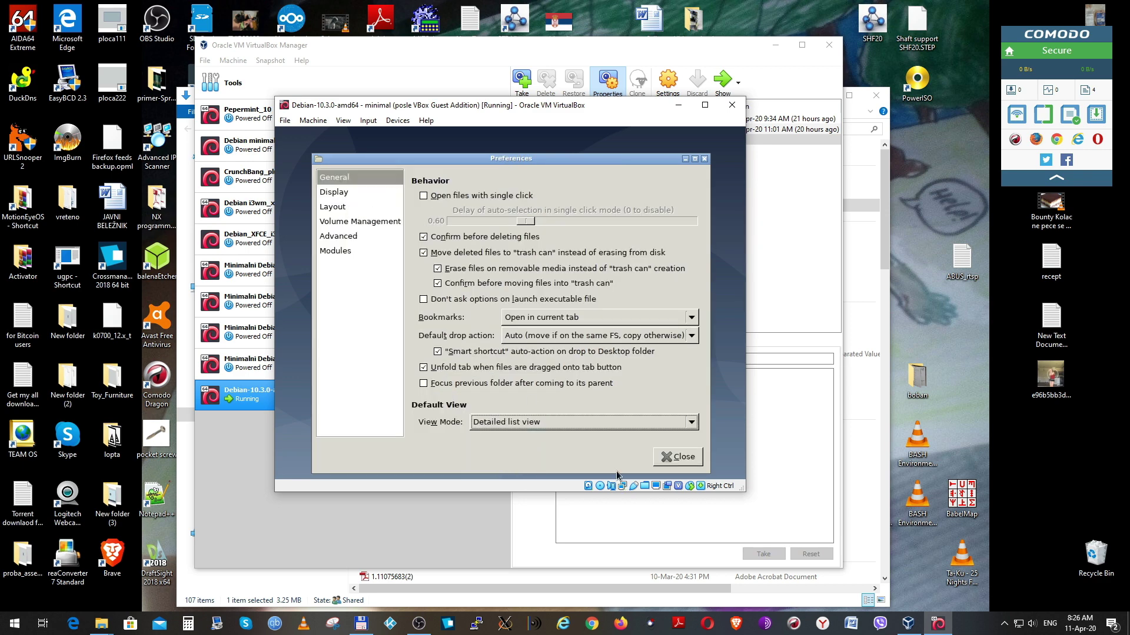
pyautogui.click(677, 457)
# Step: Switch the current home folder's display to Detailed List View
pyautogui.click(356, 175)
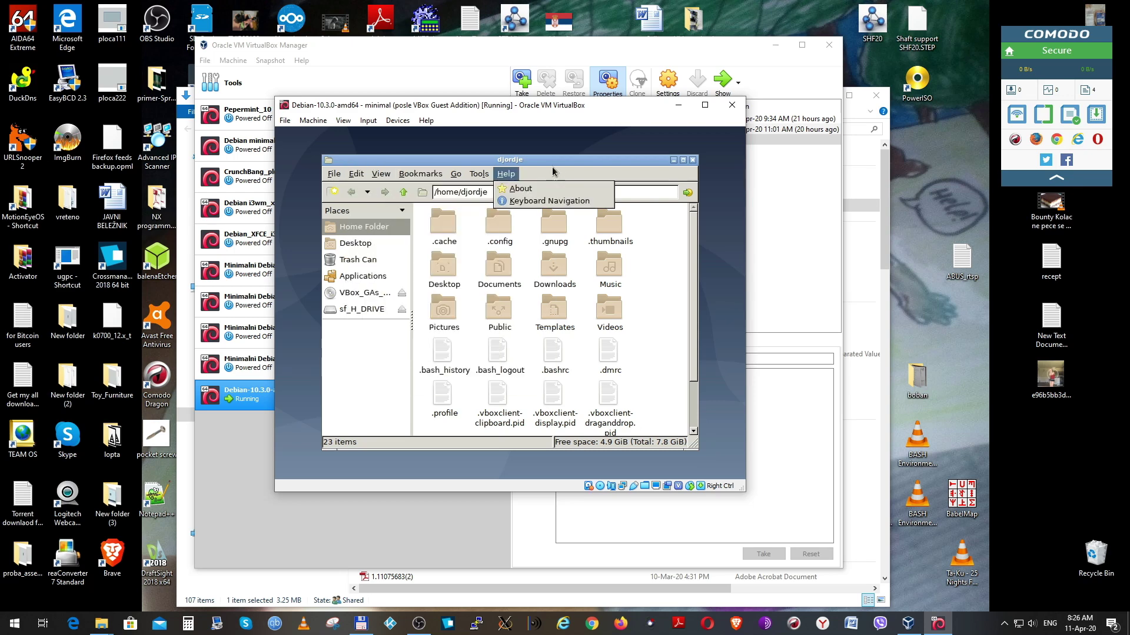
pyautogui.click(583, 165)
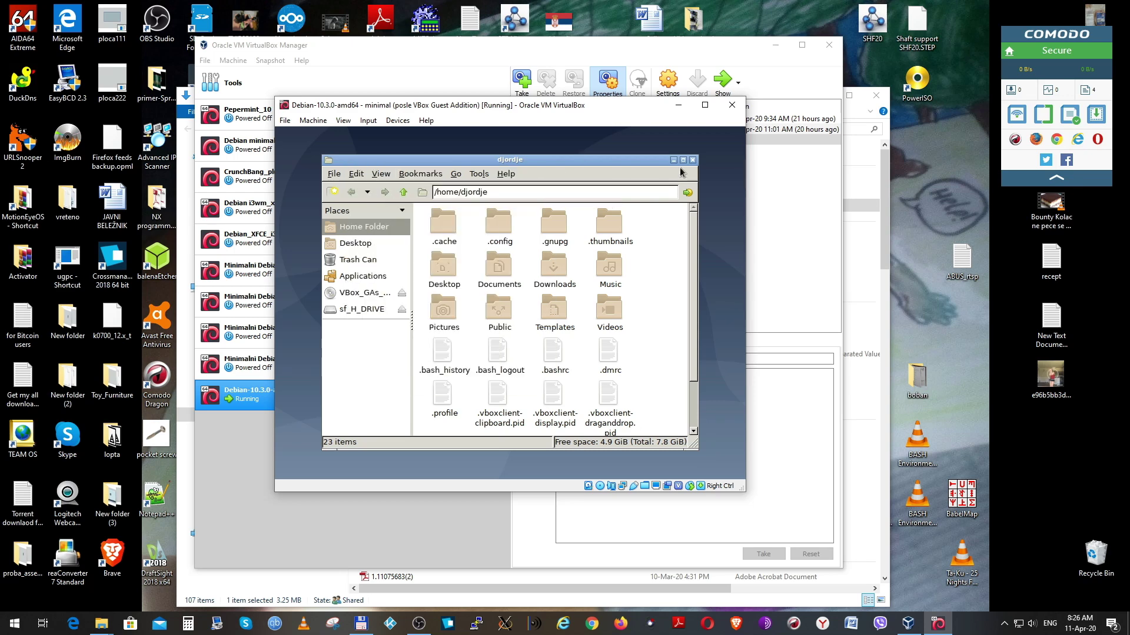
pyautogui.click(381, 174)
pyautogui.moveTo(518, 230)
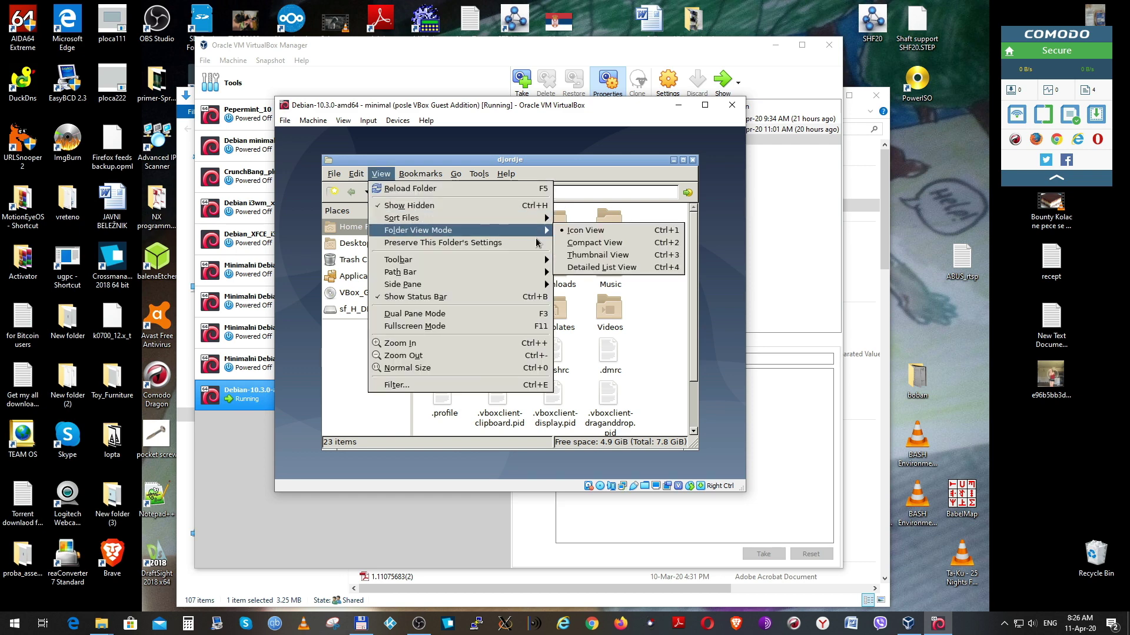
pyautogui.click(585, 268)
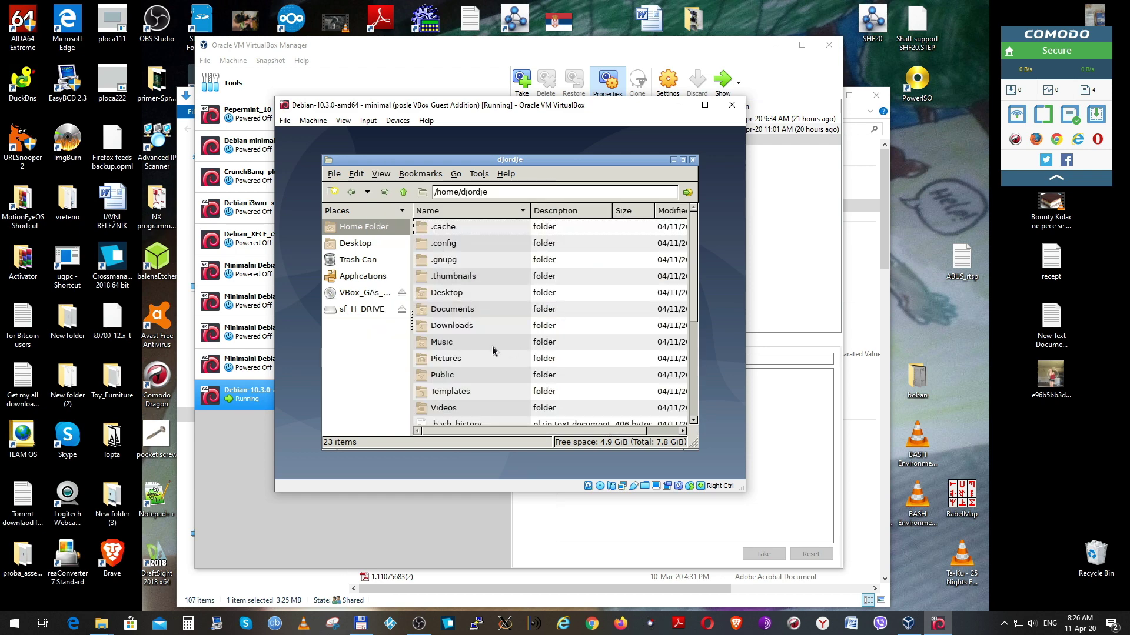
# Step: Create a new folder named openbox inside the home folder's .config directory
pyautogui.doubleClick(445, 243)
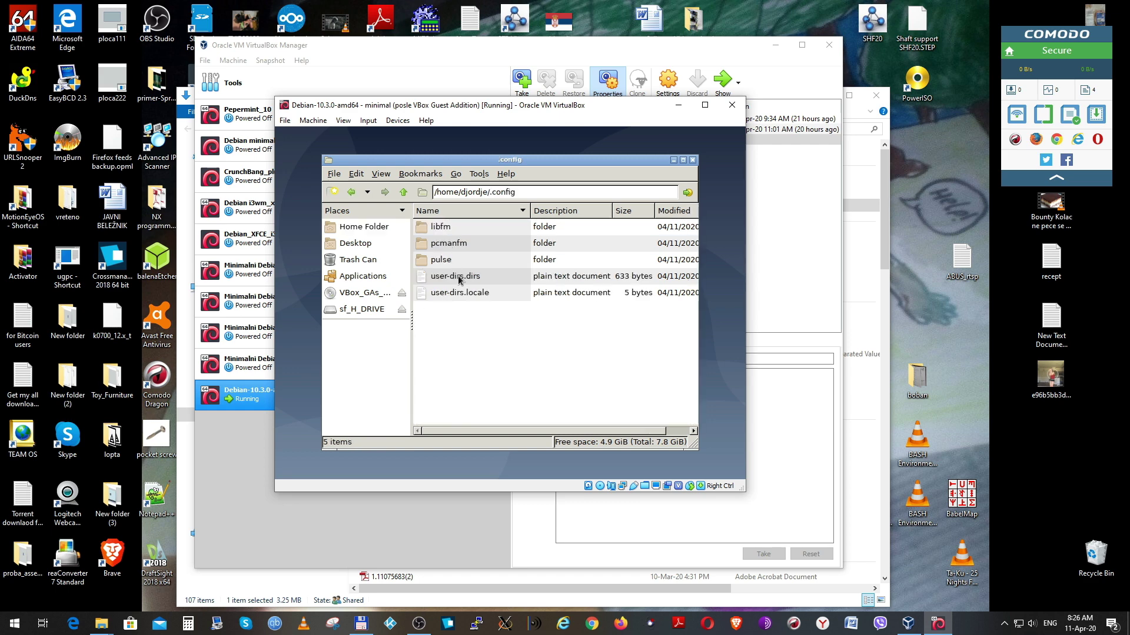
pyautogui.rightClick(467, 335)
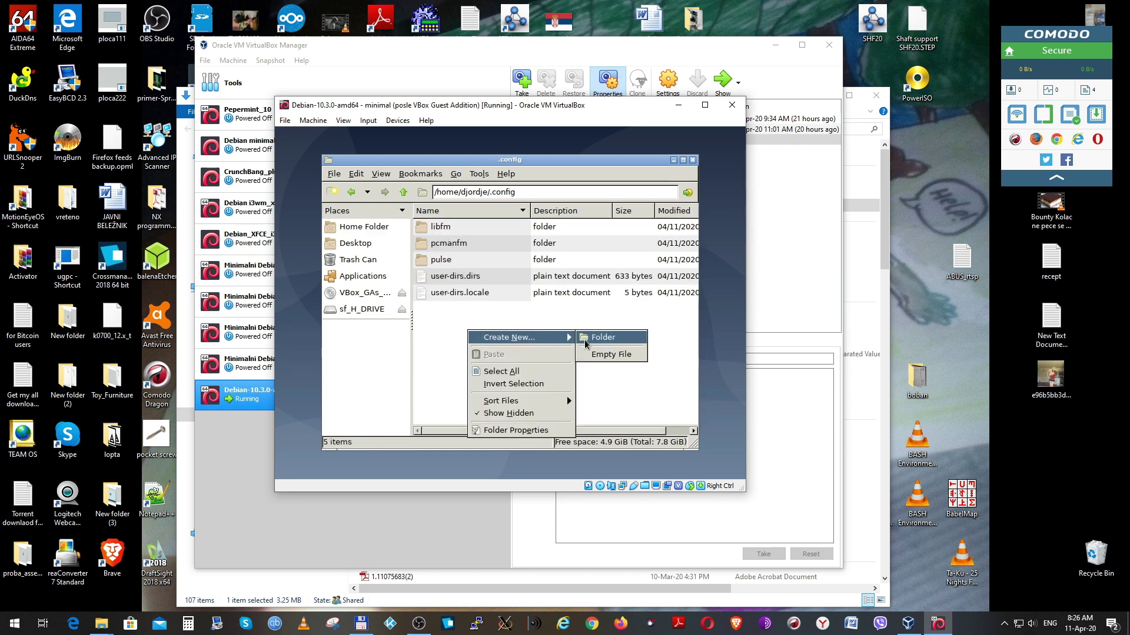
pyautogui.click(592, 343)
pyautogui.write('openbox')
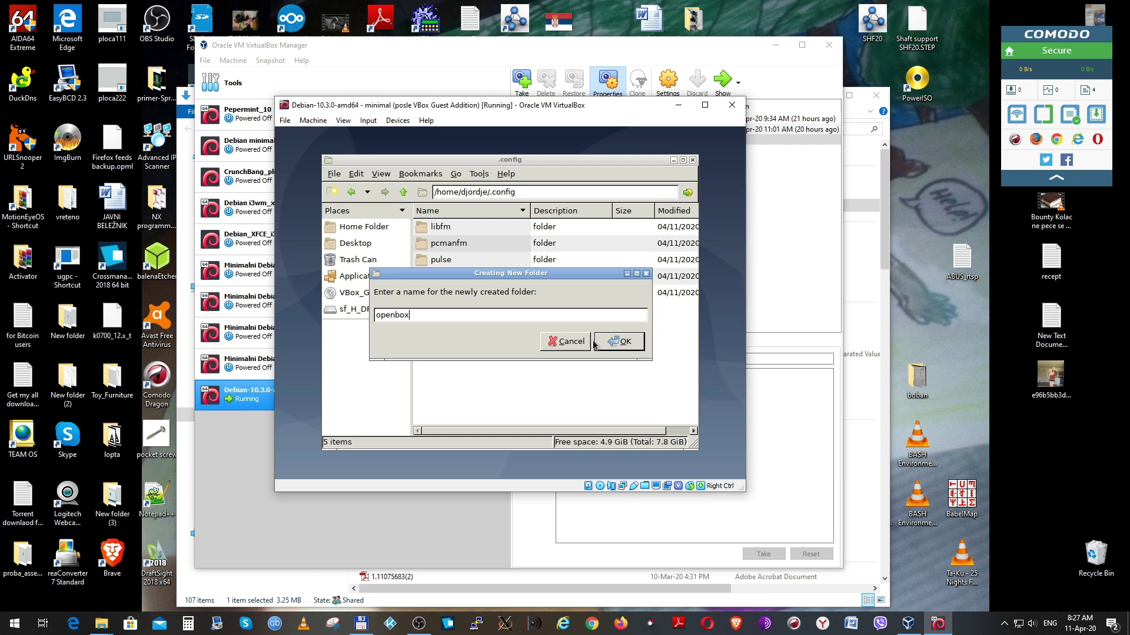
pyautogui.click(625, 342)
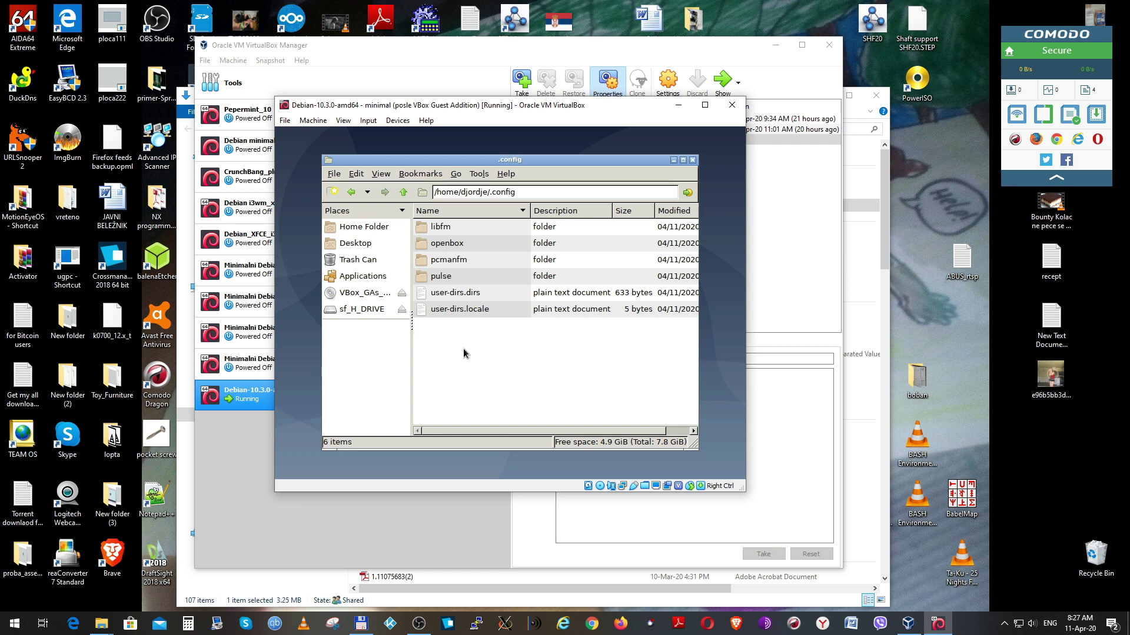
# Step: Create an empty file named autostart.sh inside the openbox folder
pyautogui.doubleClick(432, 244)
pyautogui.rightClick(431, 263)
pyautogui.moveTo(471, 270)
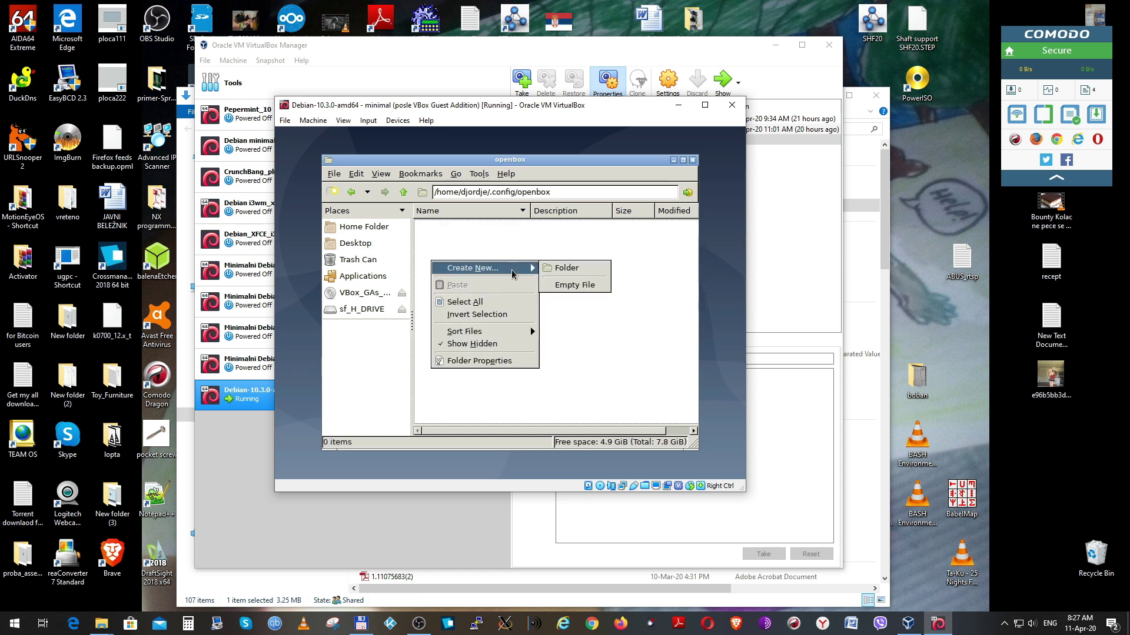
pyautogui.click(568, 283)
pyautogui.write('autostart')
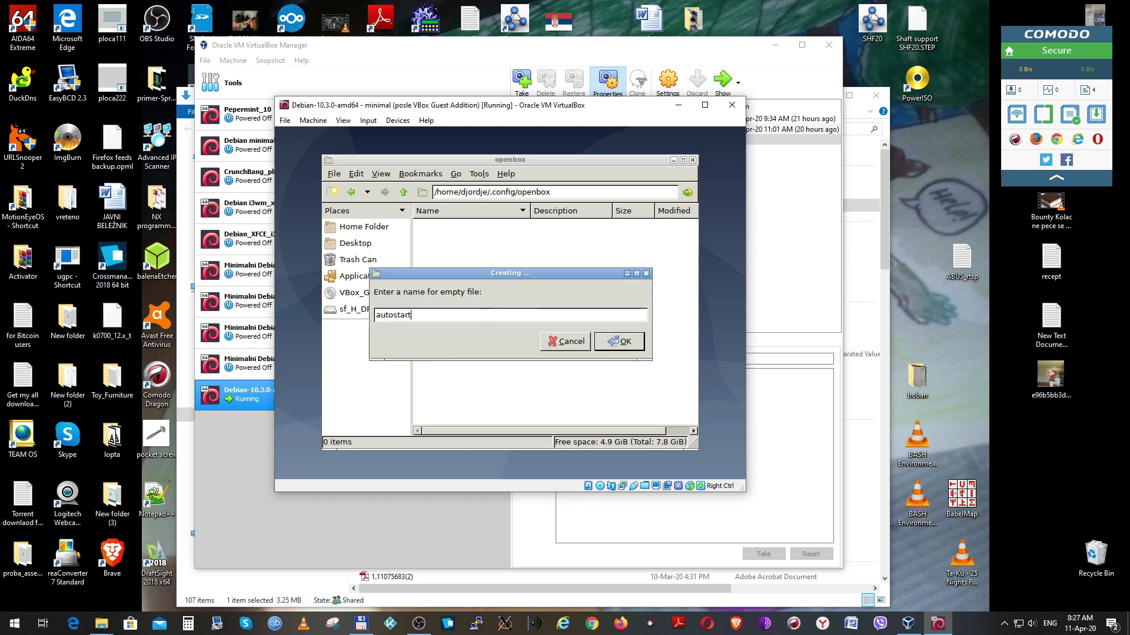
pyautogui.write('.sh')
pyautogui.click(618, 342)
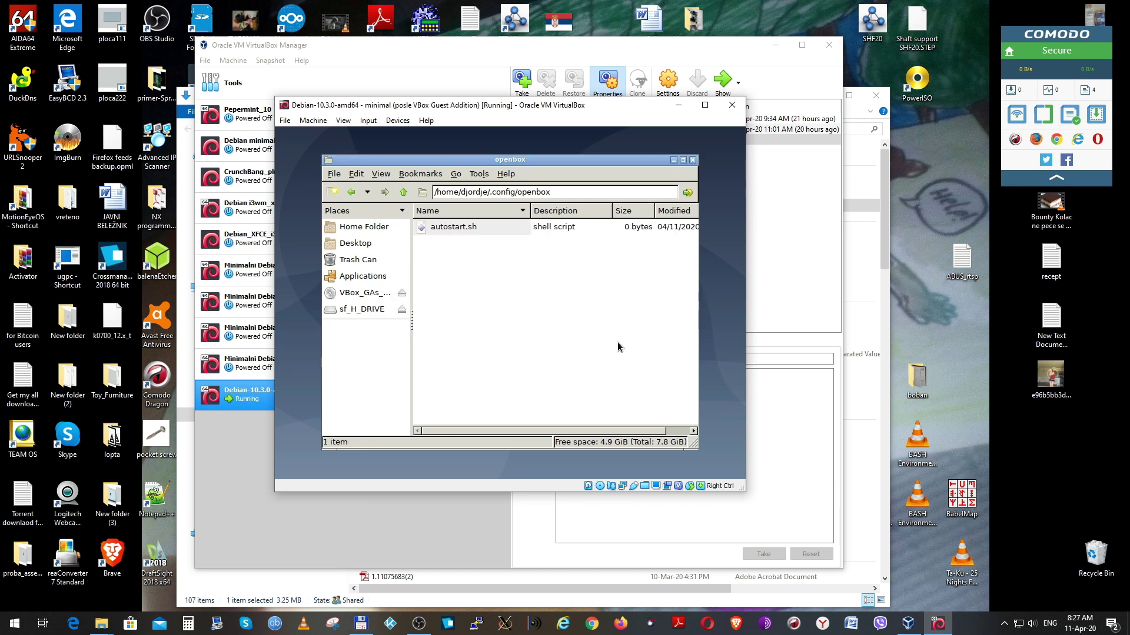
# Step: Write the lines "nitrogen --restore &" and "tint2 &" into autostart.sh with Mousepad, save the file and close the editor
pyautogui.rightClick(450, 228)
pyautogui.click(482, 257)
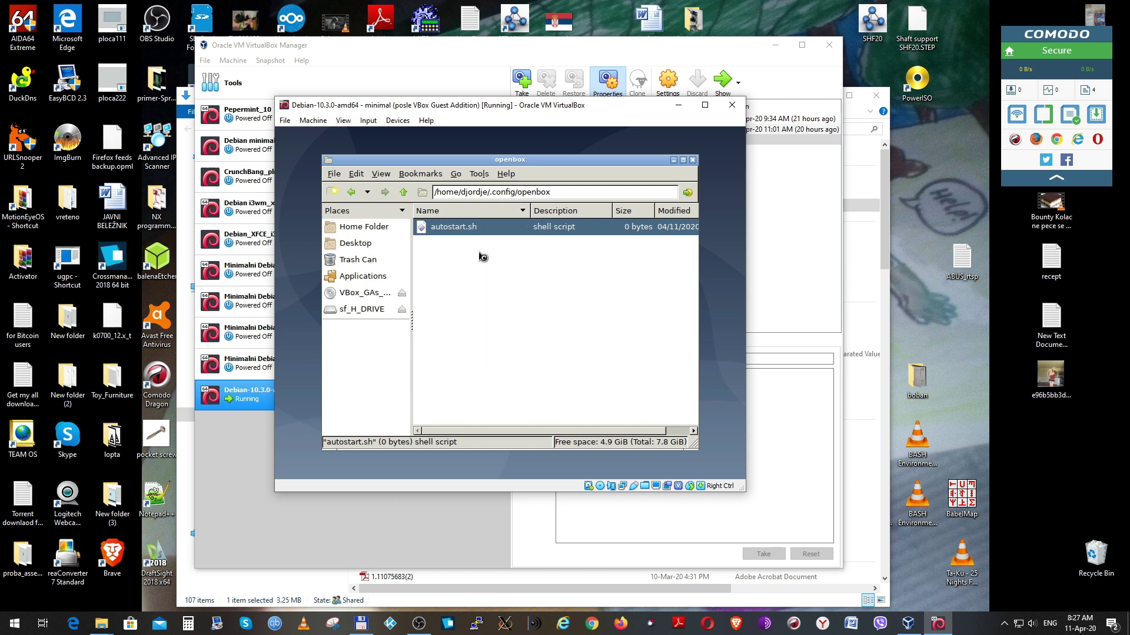
pyautogui.moveTo(439, 189); pyautogui.dragTo(517, 195)
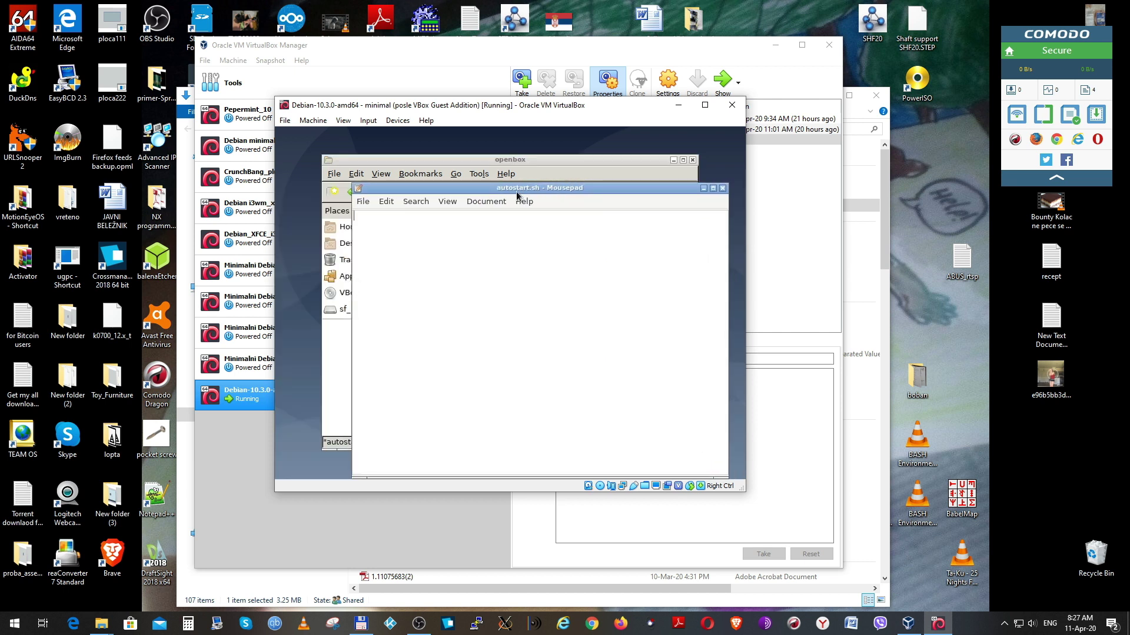
pyautogui.press('Return')
pyautogui.write('nitrogen --restore &')
pyautogui.press('Return')
pyautogui.write('tint')
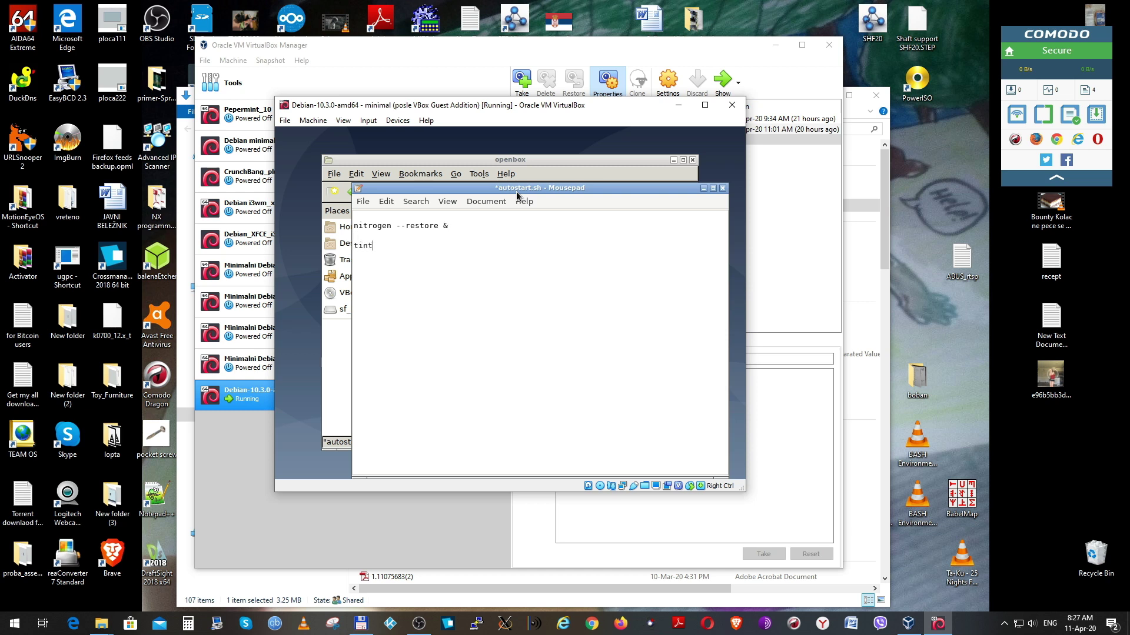
pyautogui.write('2 &')
pyautogui.click(362, 201)
pyautogui.click(391, 291)
pyautogui.click(722, 192)
# Step: Set the execute permission of autostart.sh to Anyone and close the file manager
pyautogui.rightClick(450, 237)
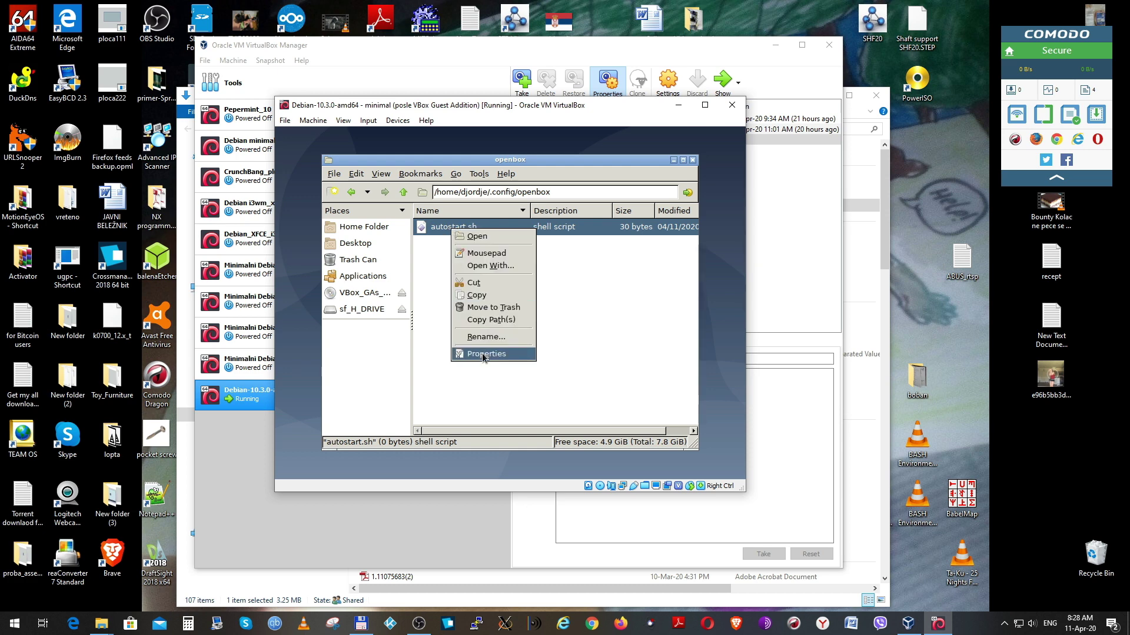
pyautogui.click(484, 356)
pyautogui.click(473, 230)
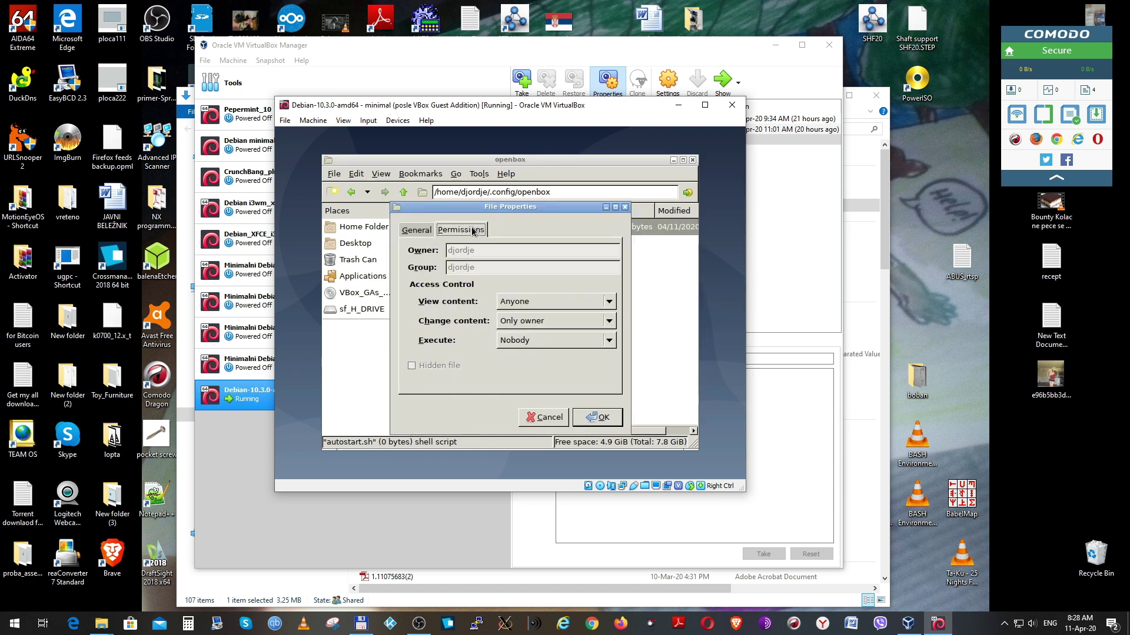
pyautogui.click(529, 337)
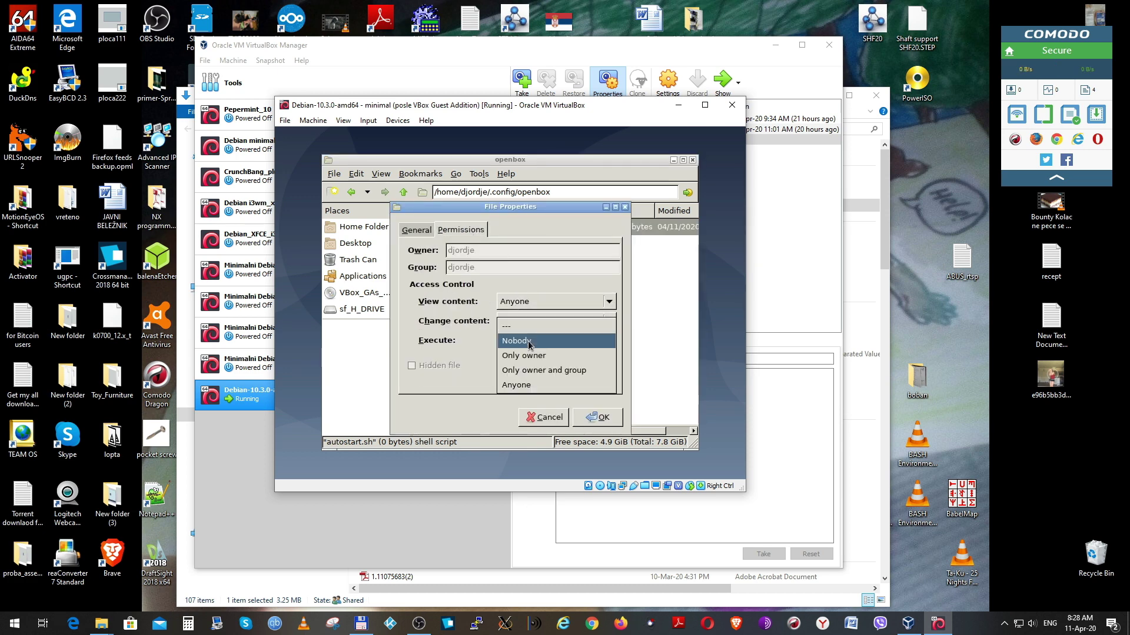
pyautogui.click(528, 393)
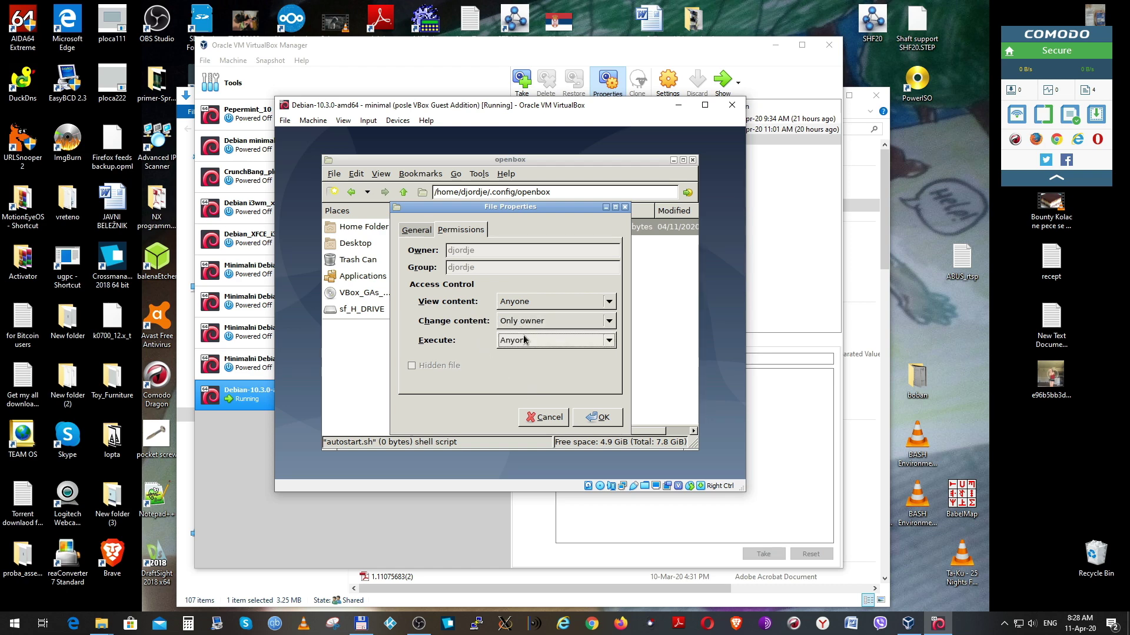
pyautogui.click(596, 419)
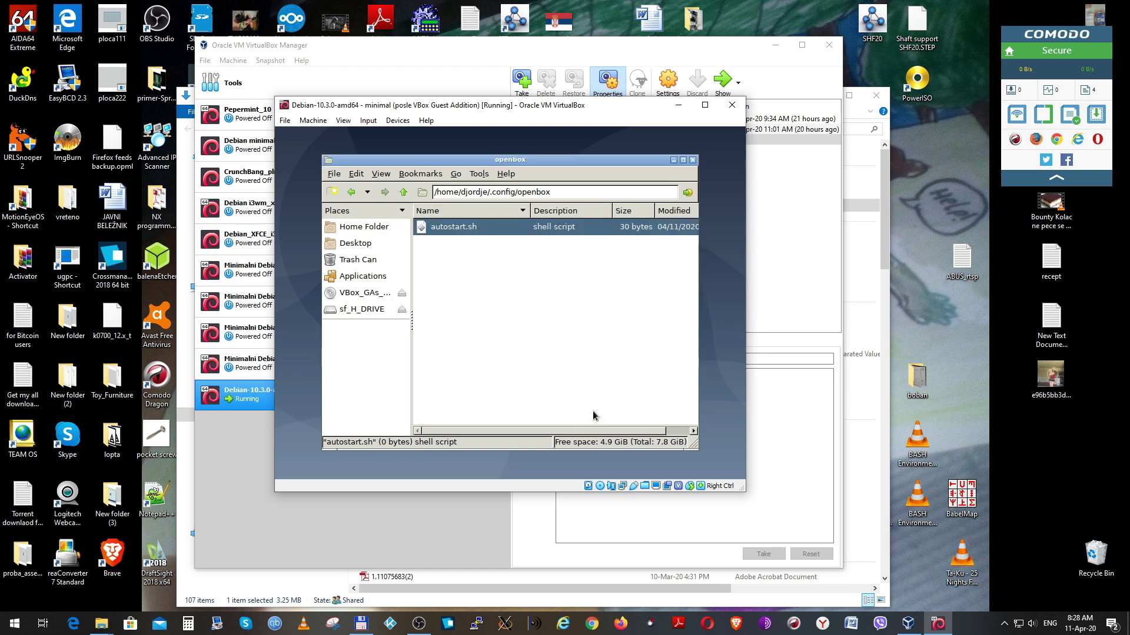
pyautogui.click(695, 161)
# Step: Open a terminal on the desktop and launch the tint2 panel
pyautogui.rightClick(418, 234)
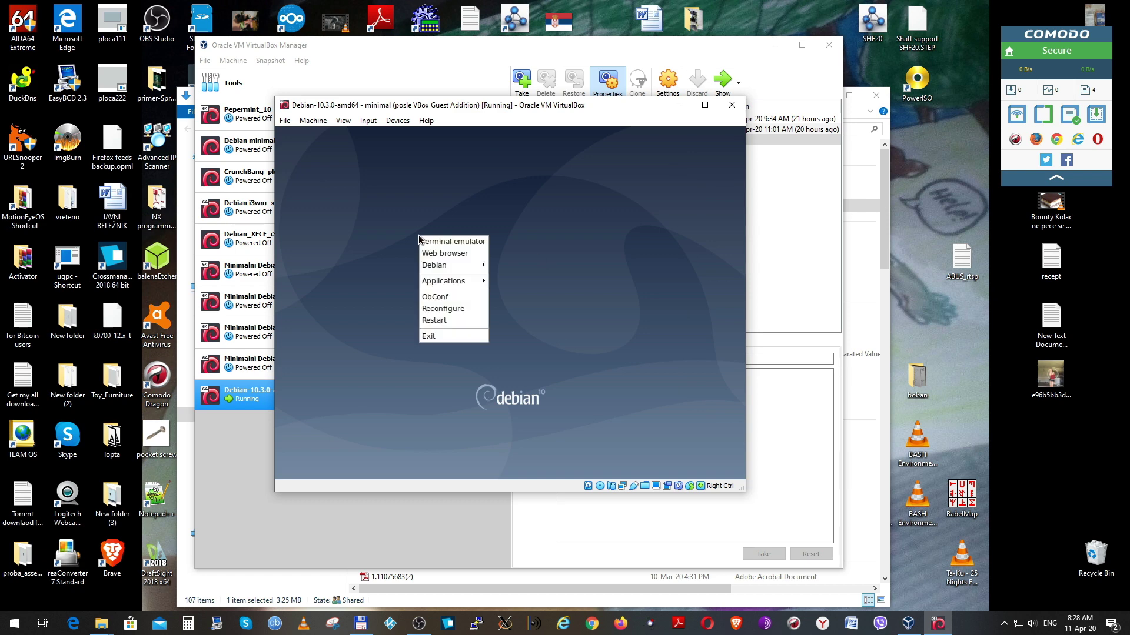
pyautogui.click(436, 248)
pyautogui.write('tint2')
pyautogui.press('Return')
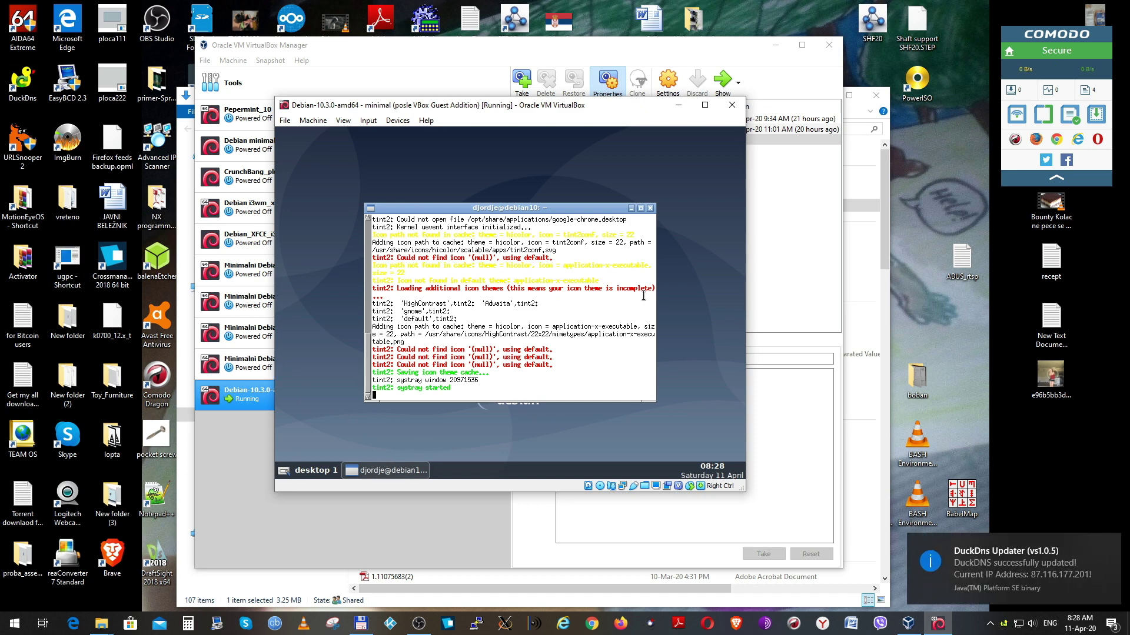
# Step: Close the terminal, launch Nitrogen from the desktop and open its preferences
pyautogui.click(650, 208)
pyautogui.rightClick(378, 225)
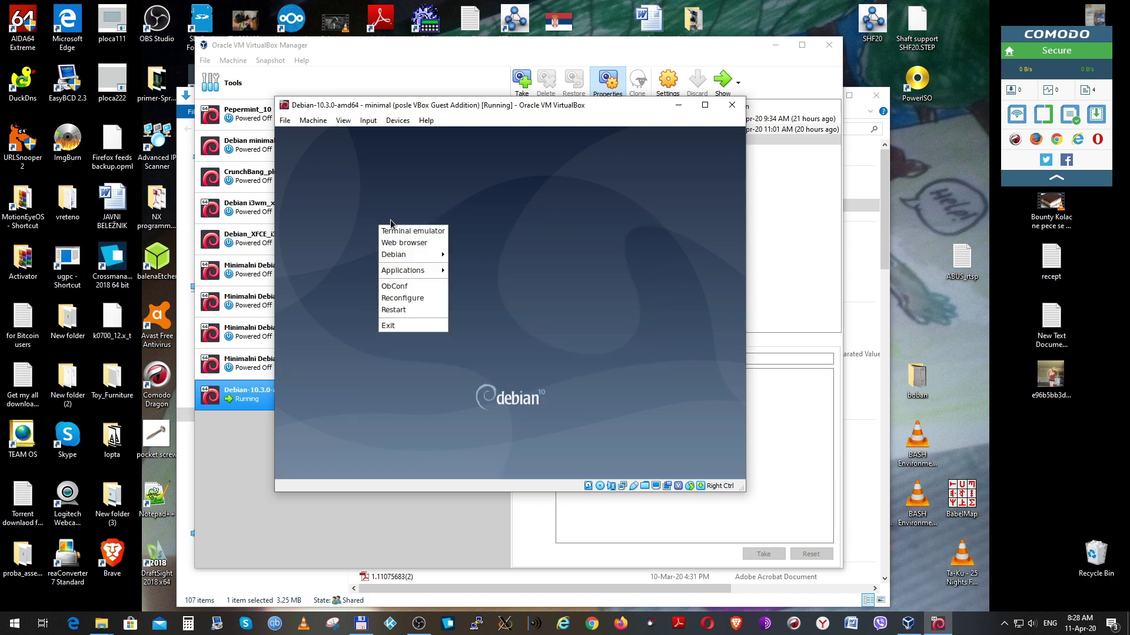
pyautogui.moveTo(406, 270)
pyautogui.moveTo(471, 319)
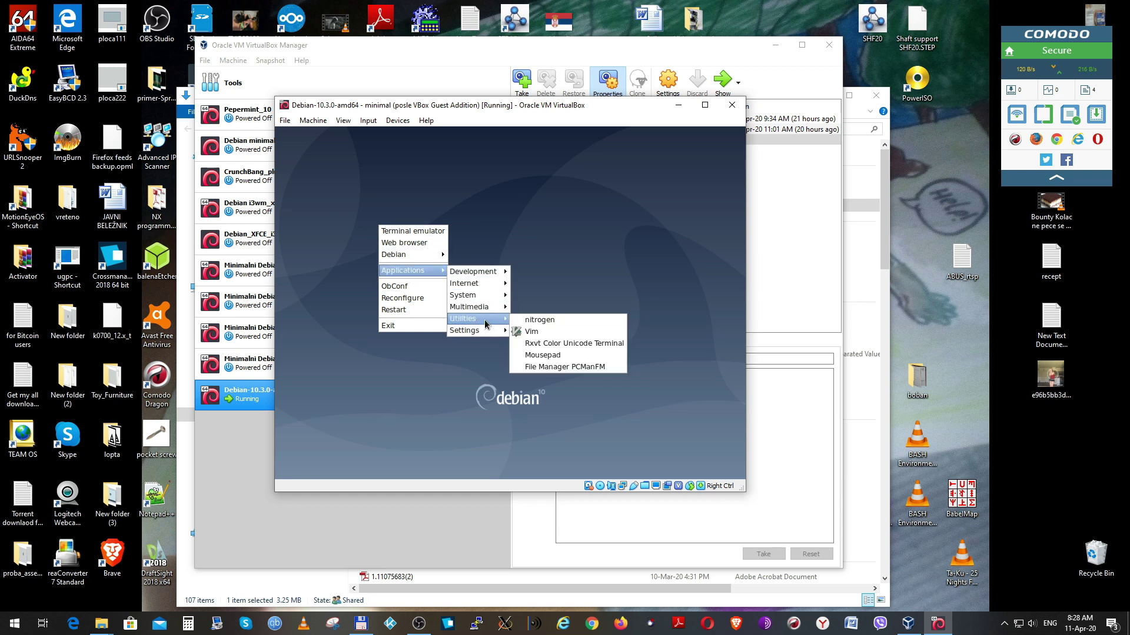
pyautogui.click(529, 327)
pyautogui.click(488, 420)
# Step: Add /usr/share/backgrounds to Nitrogen's wallpaper directories and accept the preferences
pyautogui.click(350, 365)
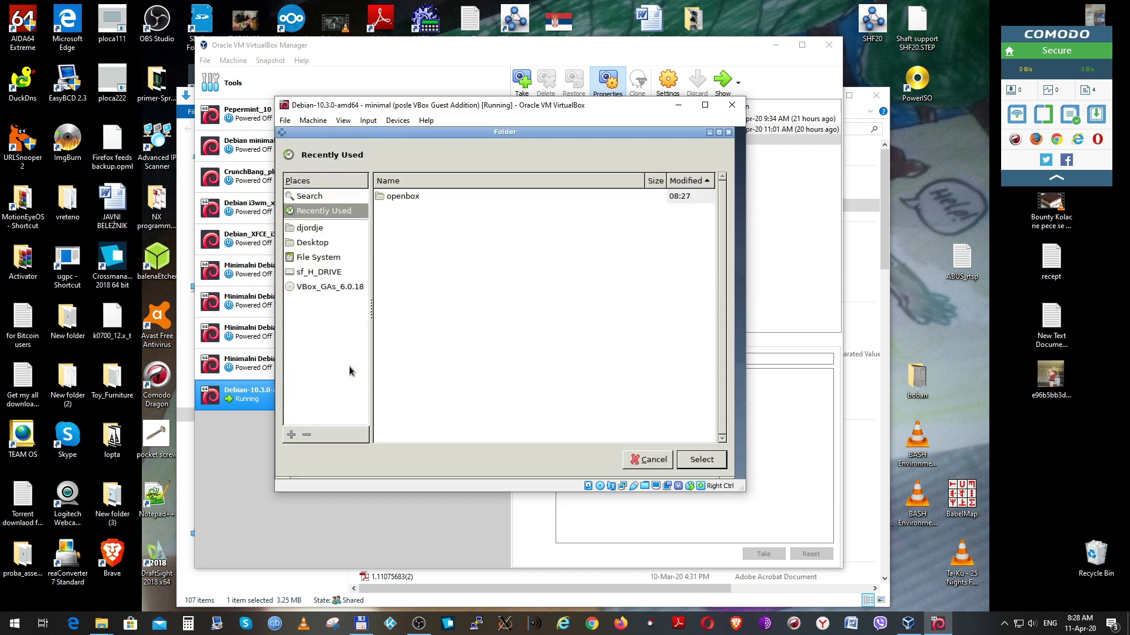
pyautogui.click(320, 257)
pyautogui.scroll(-1, 419, 359)
pyautogui.scroll(-2, 418, 359)
pyautogui.doubleClick(401, 376)
pyautogui.doubleClick(412, 328)
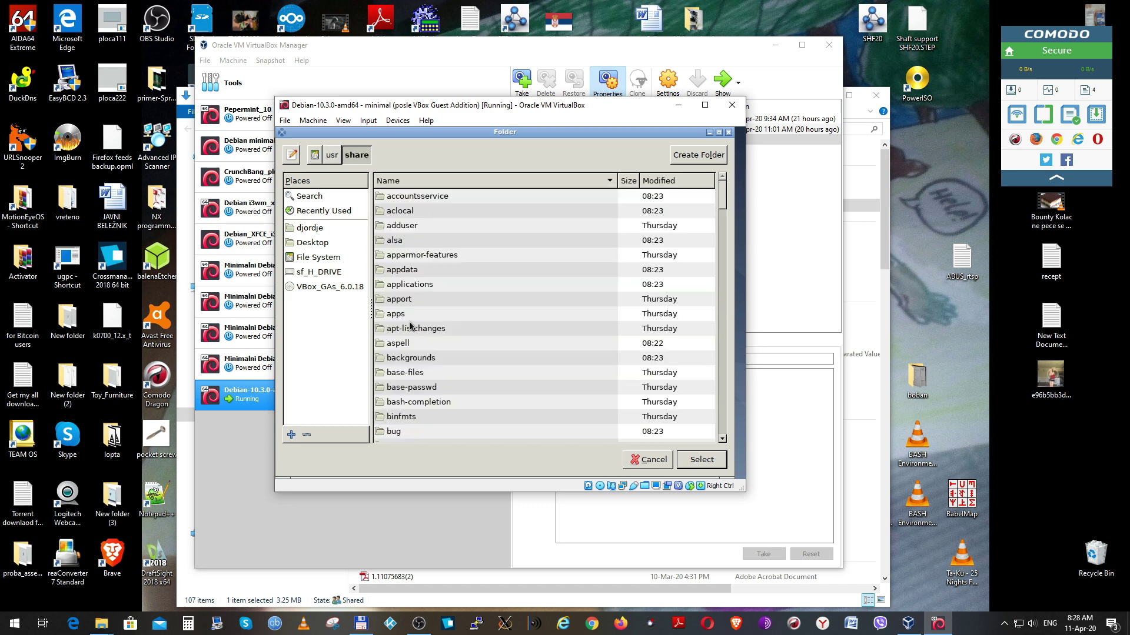
pyautogui.doubleClick(414, 358)
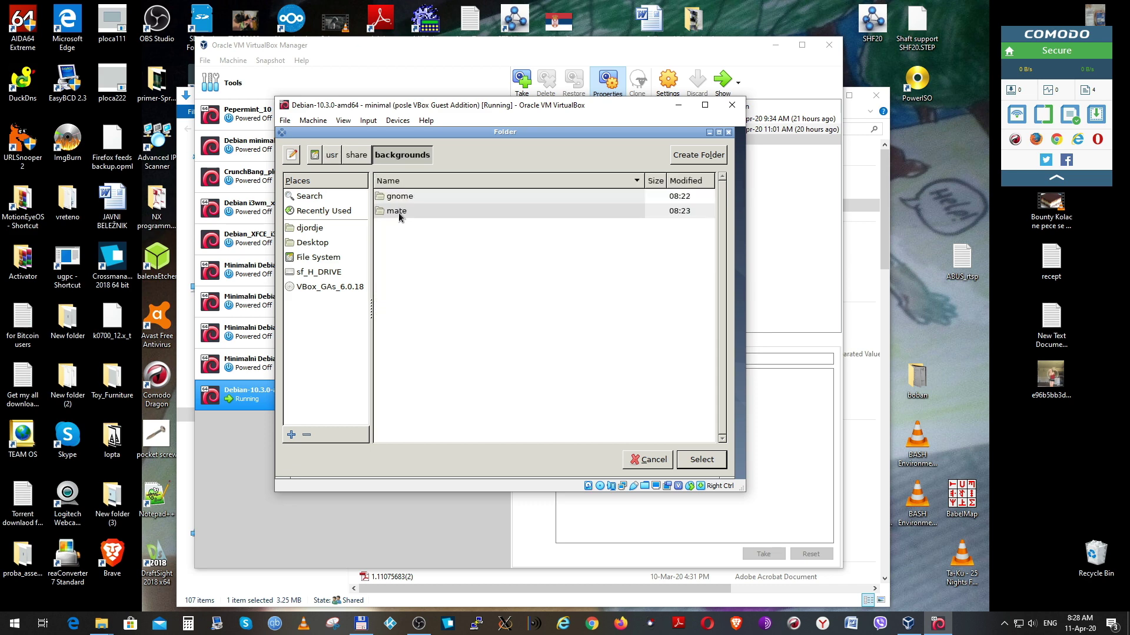
pyautogui.click(702, 459)
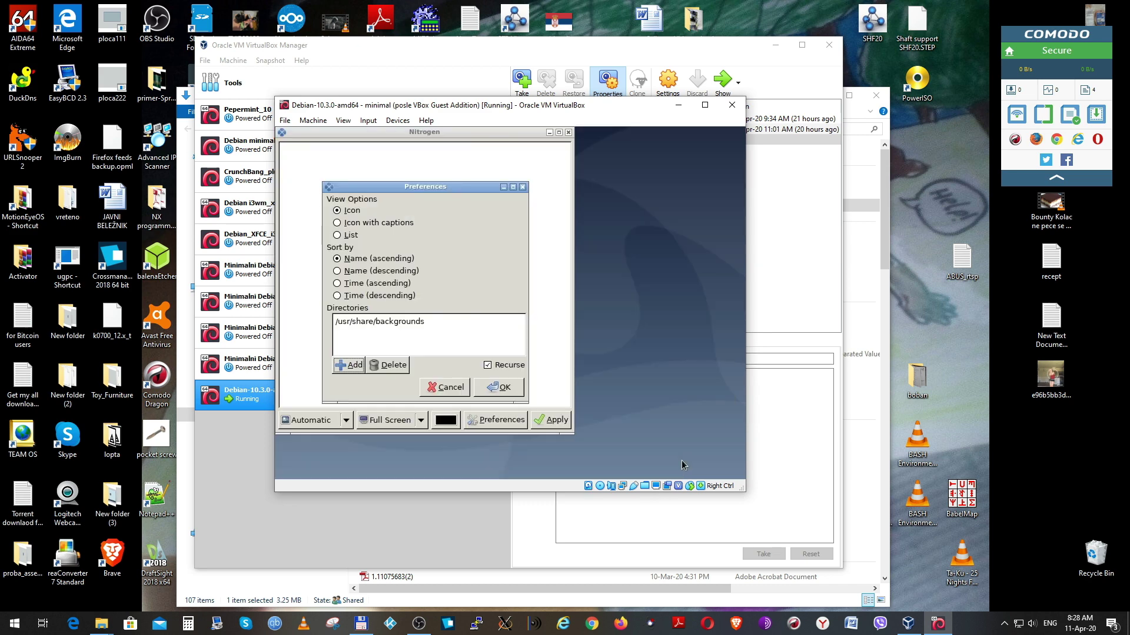
pyautogui.click(498, 387)
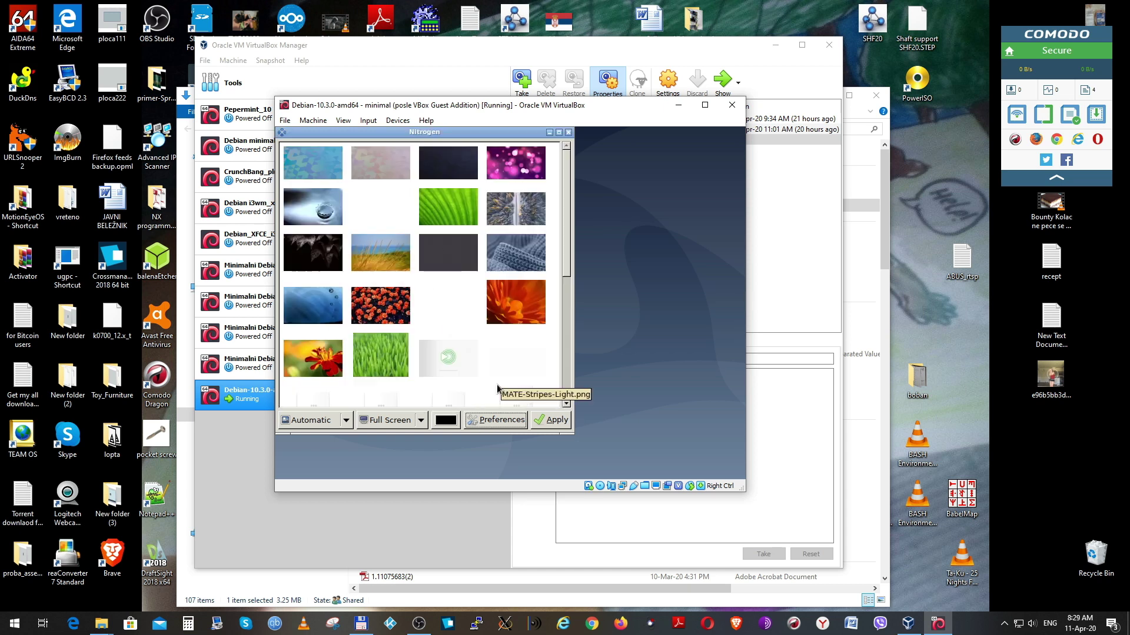
# Step: Apply the dark wet-leaves image as wallpaper in Scaled mode and close Nitrogen
pyautogui.moveTo(566, 209); pyautogui.dragTo(566, 360)
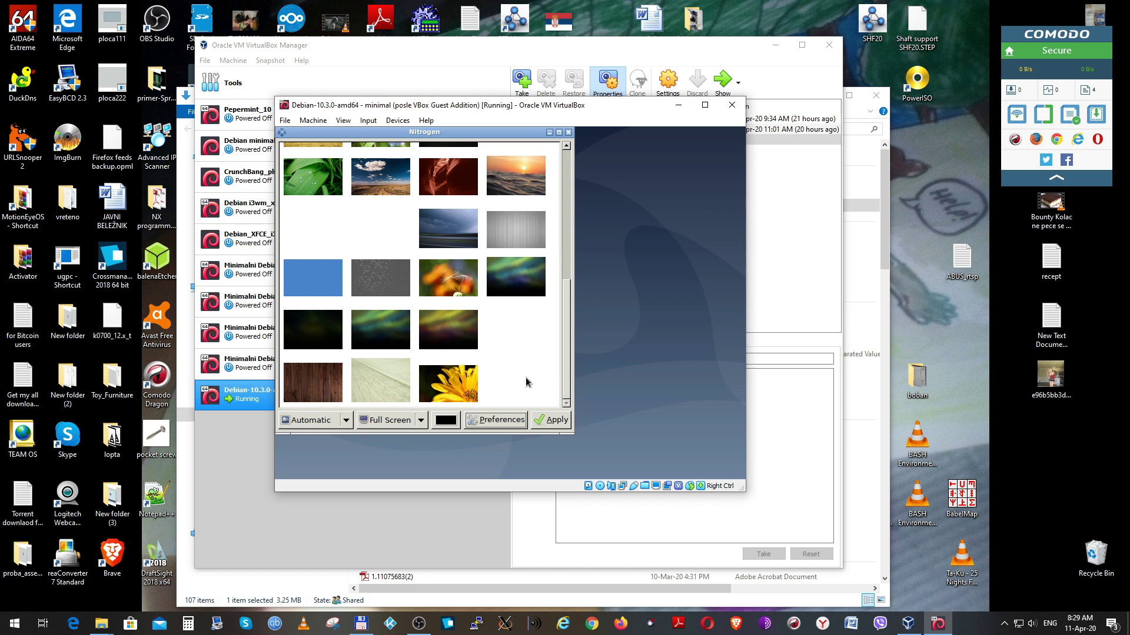
pyautogui.scroll(10, 503, 383)
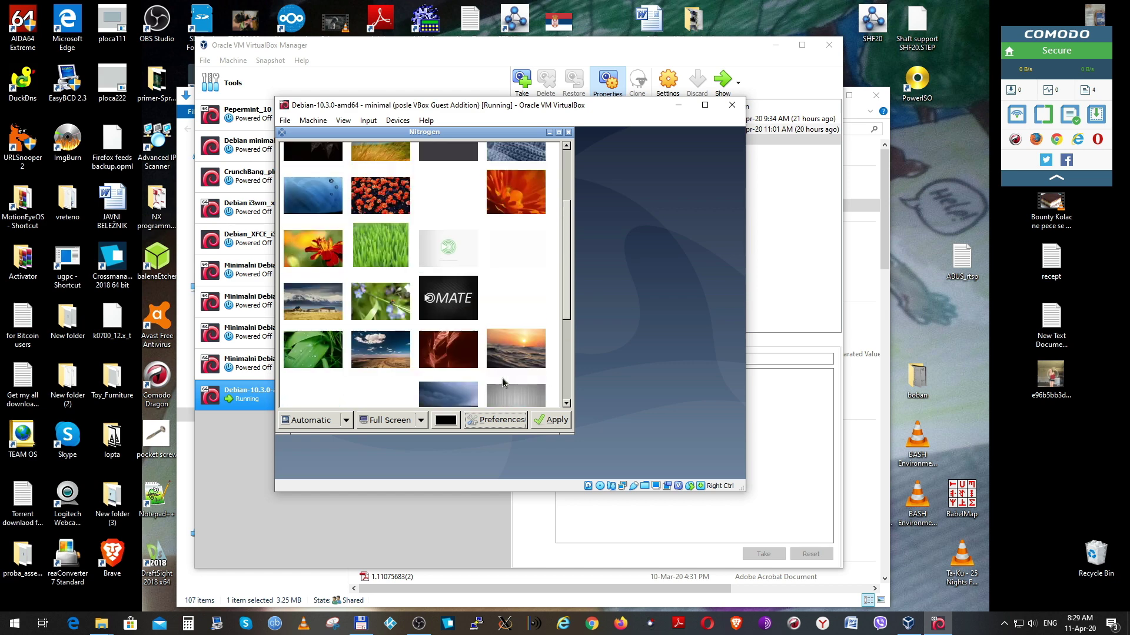
pyautogui.scroll(1, 503, 383)
pyautogui.click(326, 266)
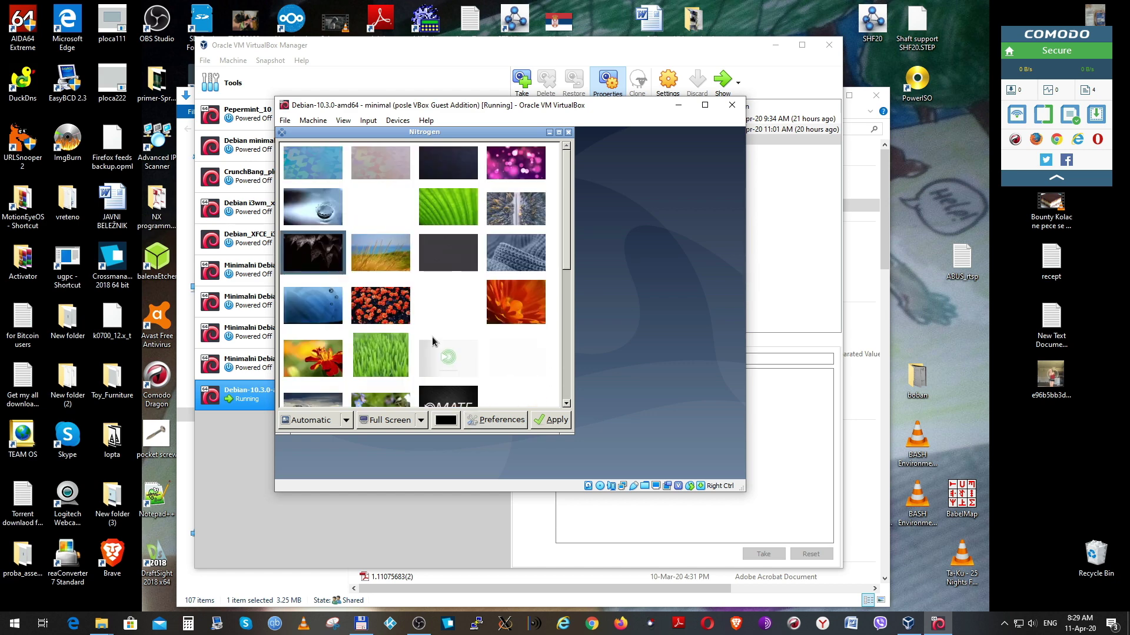
pyautogui.click(320, 420)
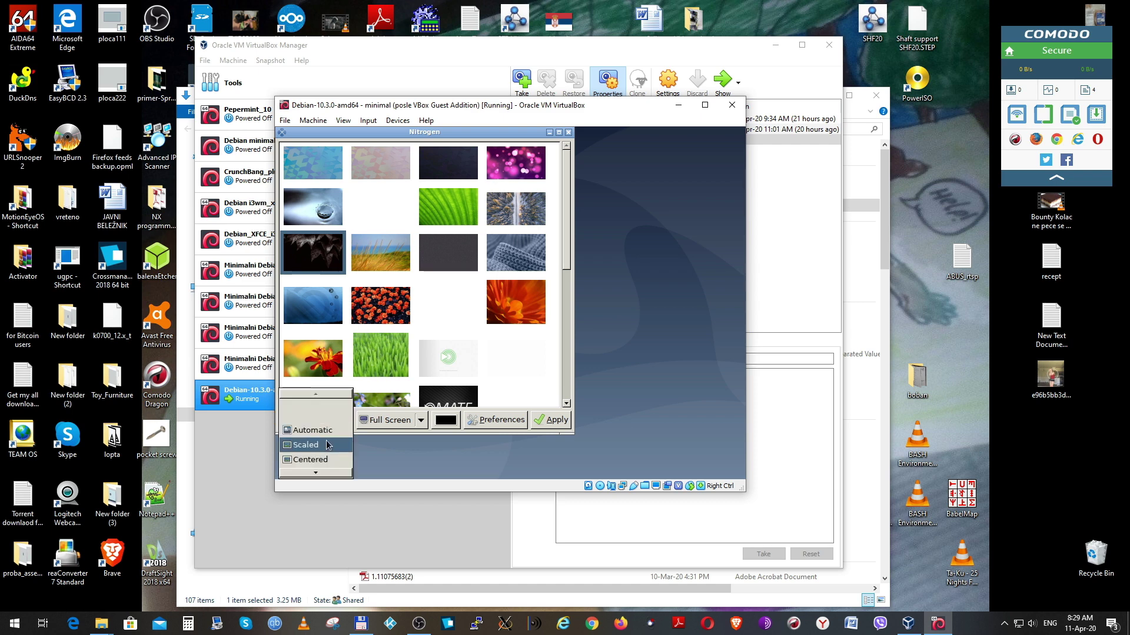
pyautogui.scroll(-2, 327, 446)
pyautogui.click(316, 412)
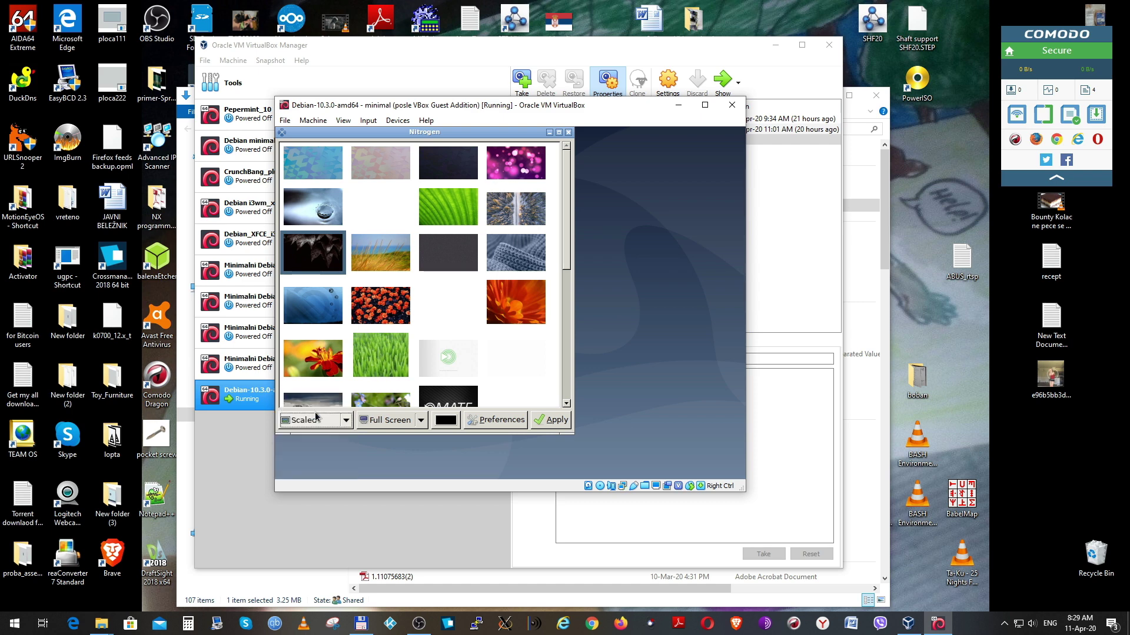
pyautogui.click(550, 421)
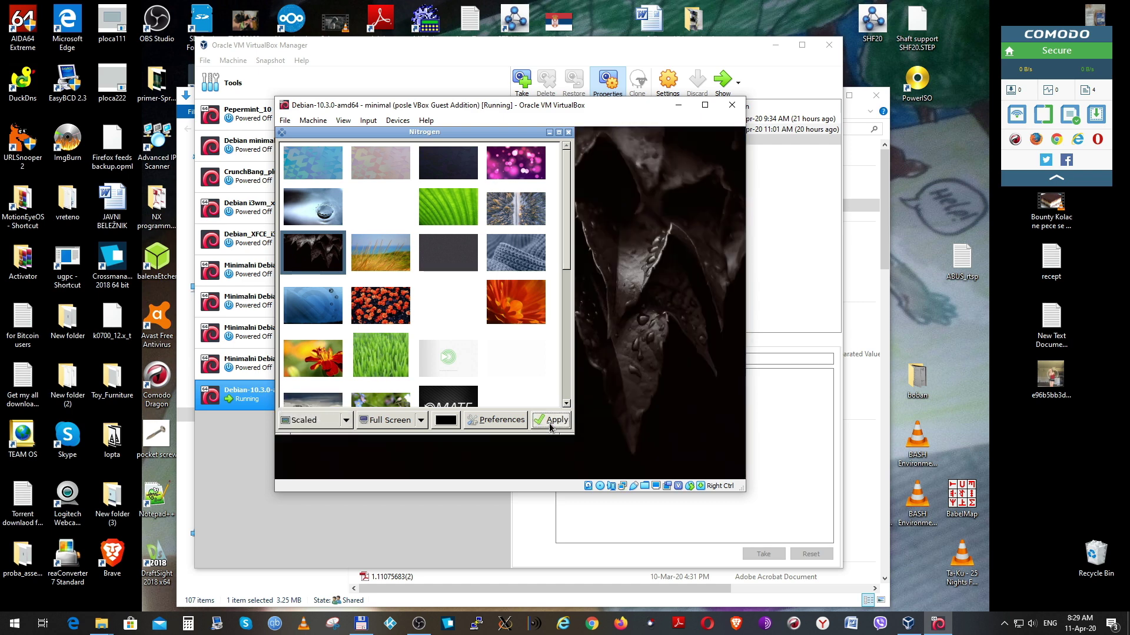
pyautogui.click(568, 132)
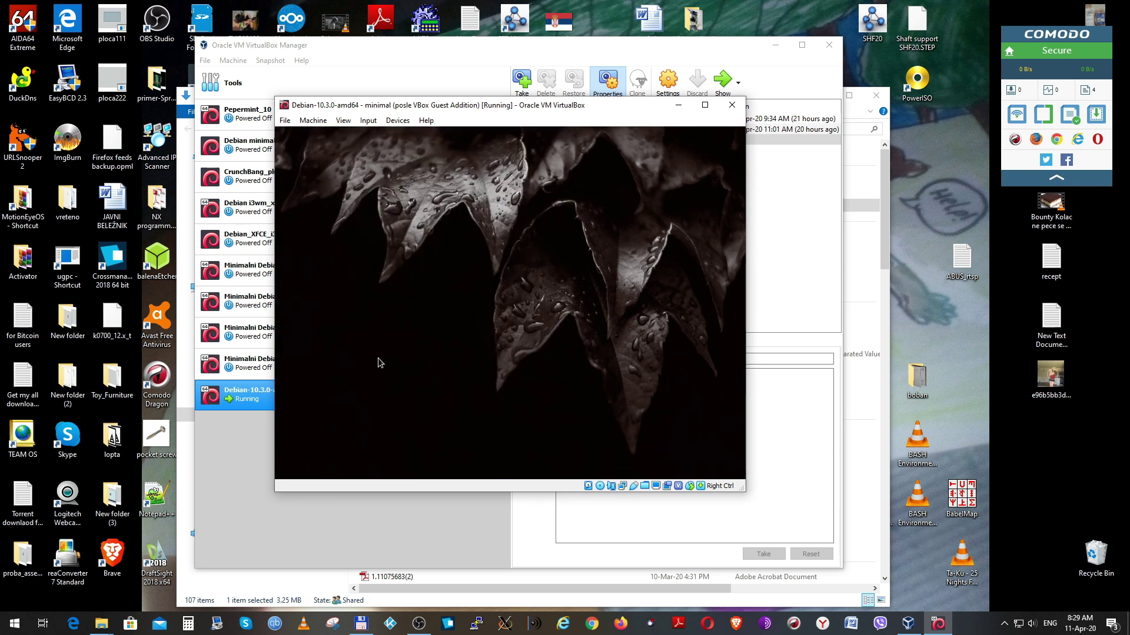
# Step: Launch ARandR, examine the resolutions offered for the Virtual1 output and close it without choosing one
pyautogui.rightClick(347, 245)
pyautogui.moveTo(388, 291)
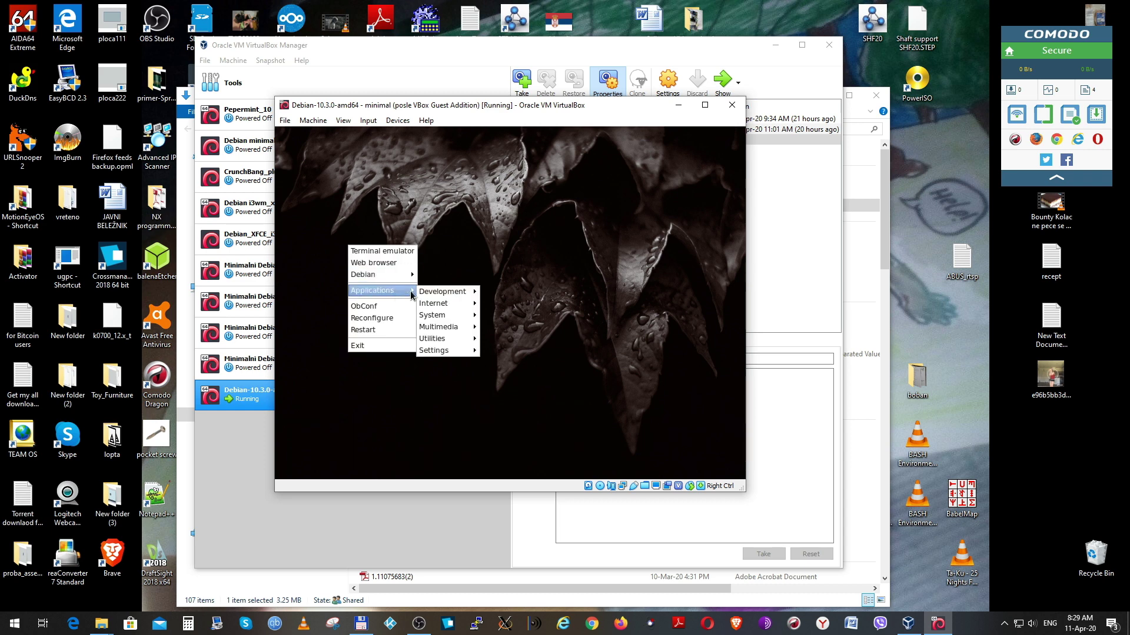
pyautogui.moveTo(453, 318)
pyautogui.moveTo(454, 340)
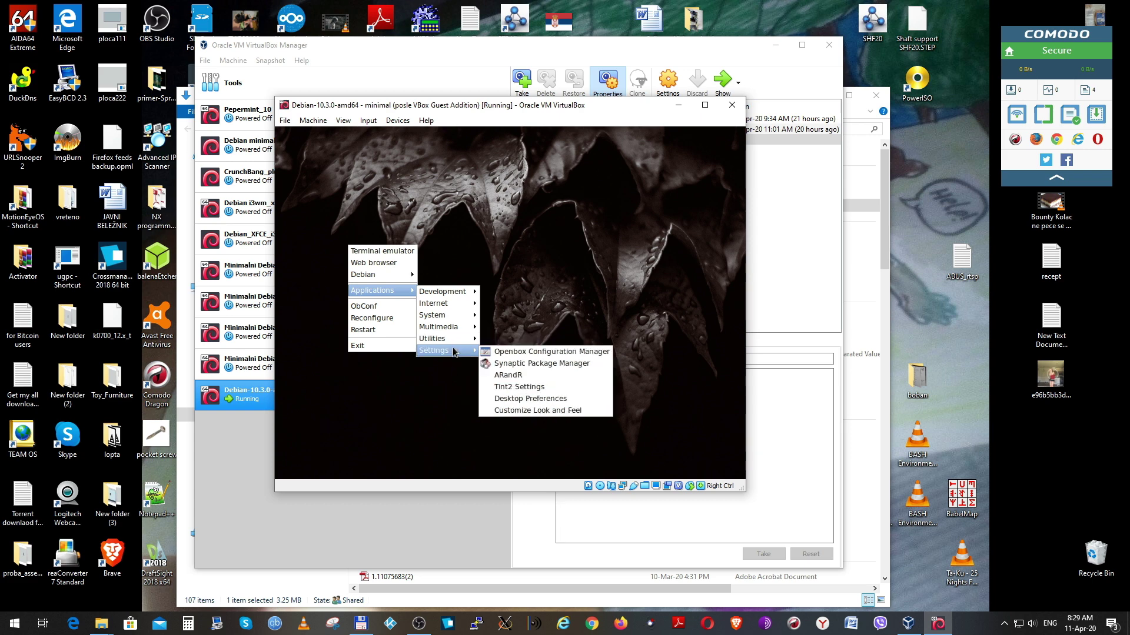
pyautogui.click(513, 374)
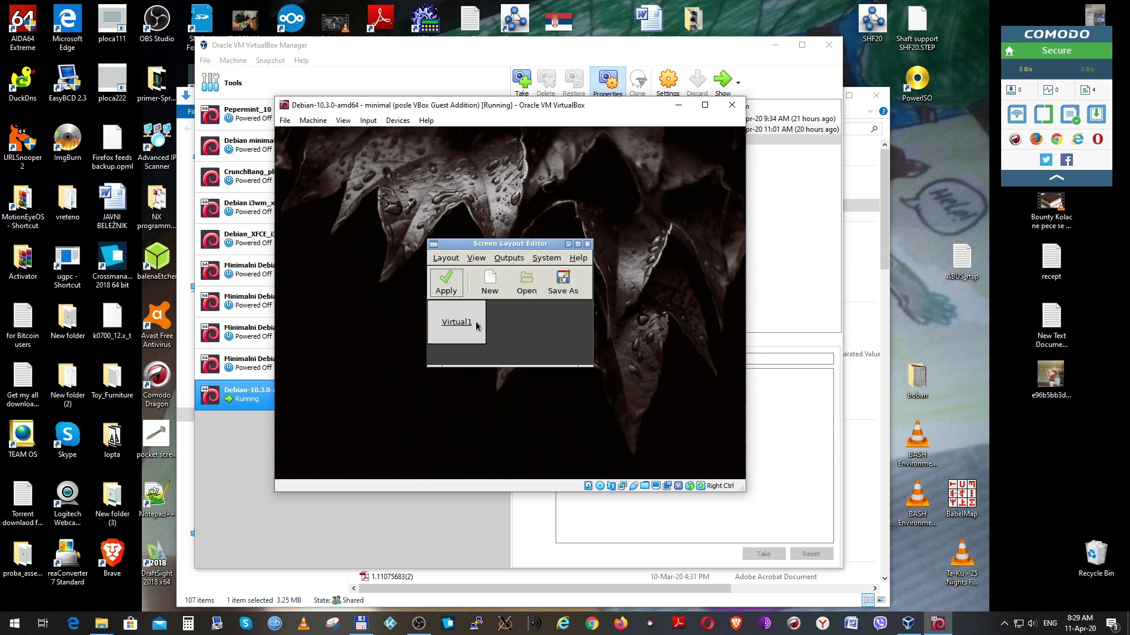
pyautogui.click(509, 262)
pyautogui.moveTo(520, 301)
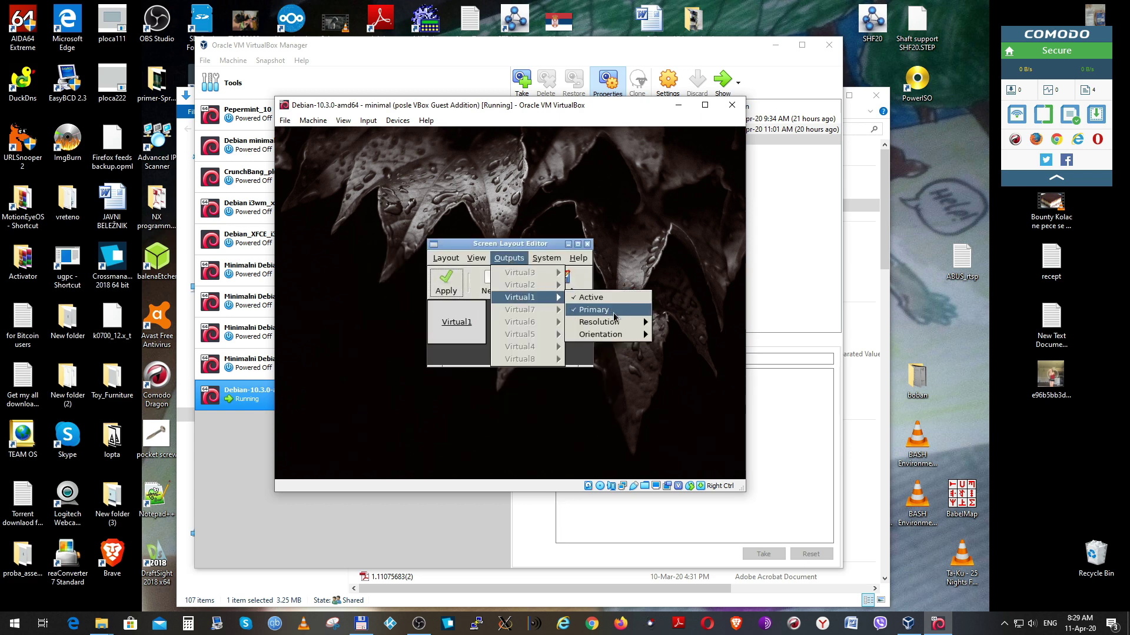
pyautogui.moveTo(612, 322)
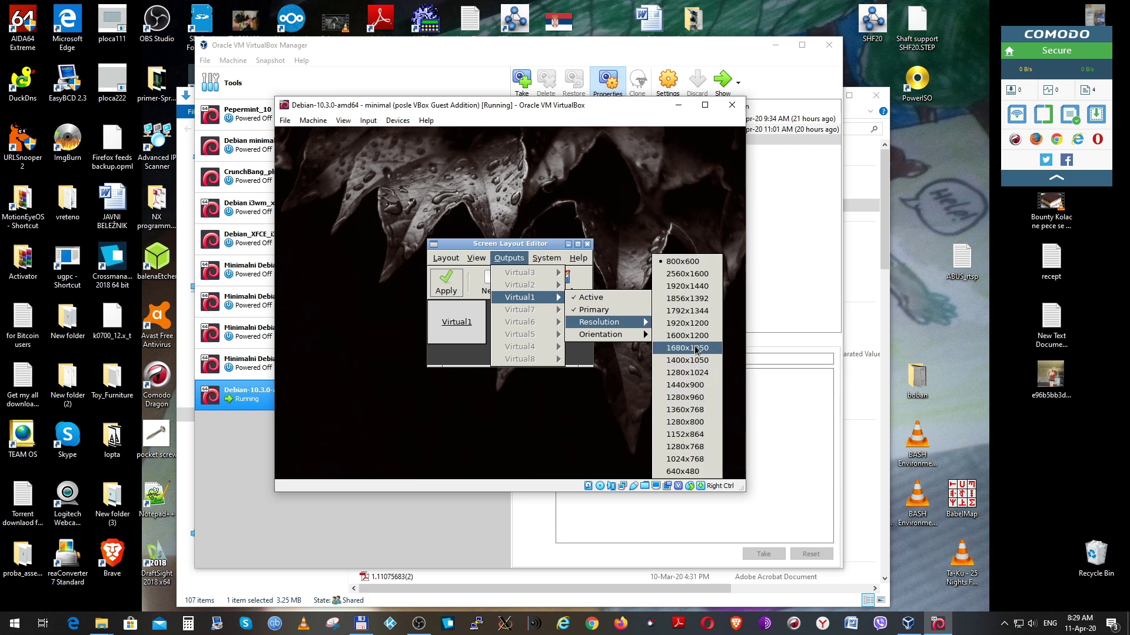
pyautogui.click(575, 428)
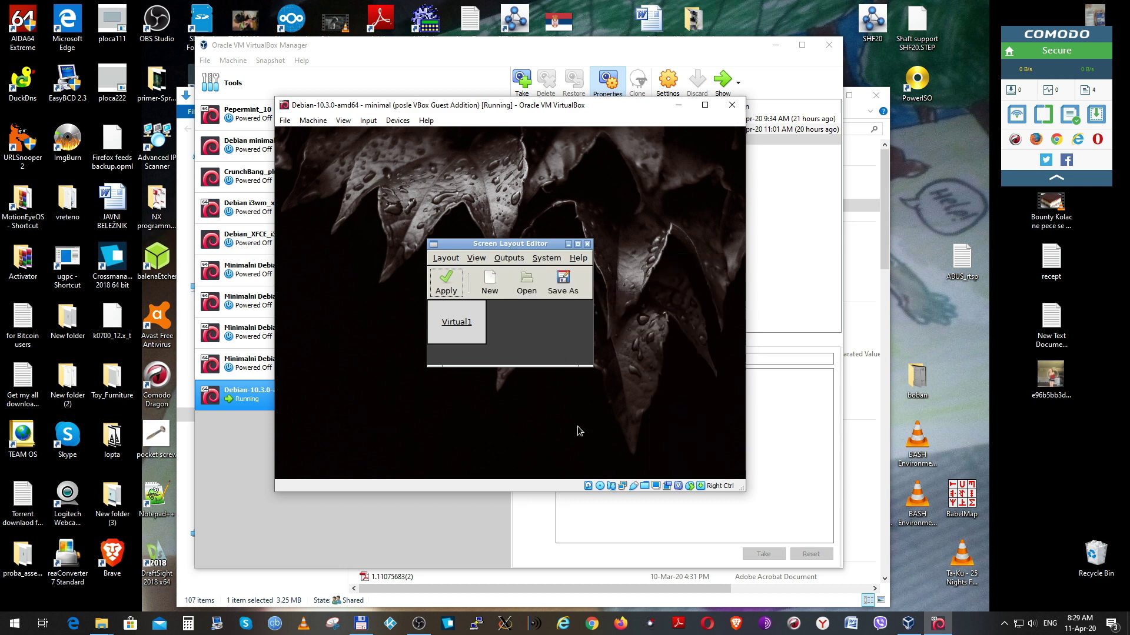
pyautogui.click(587, 244)
# Step: Resize Virtual Screen 1 of the virtual machine to a larger widescreen resolution
pyautogui.click(343, 120)
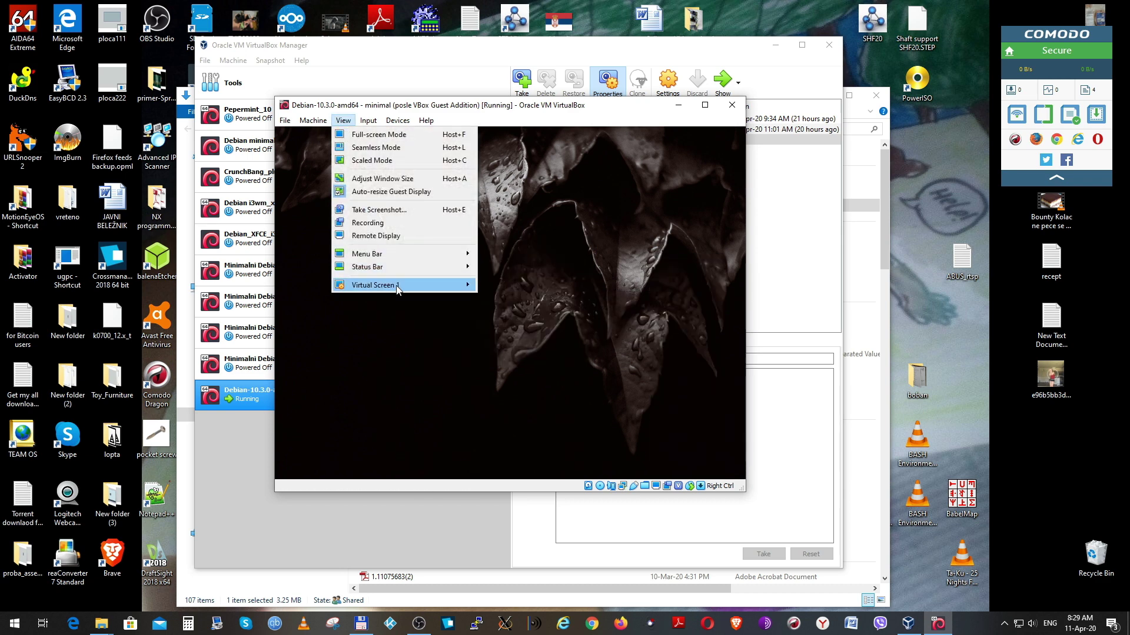
pyautogui.moveTo(397, 289)
pyautogui.click(538, 390)
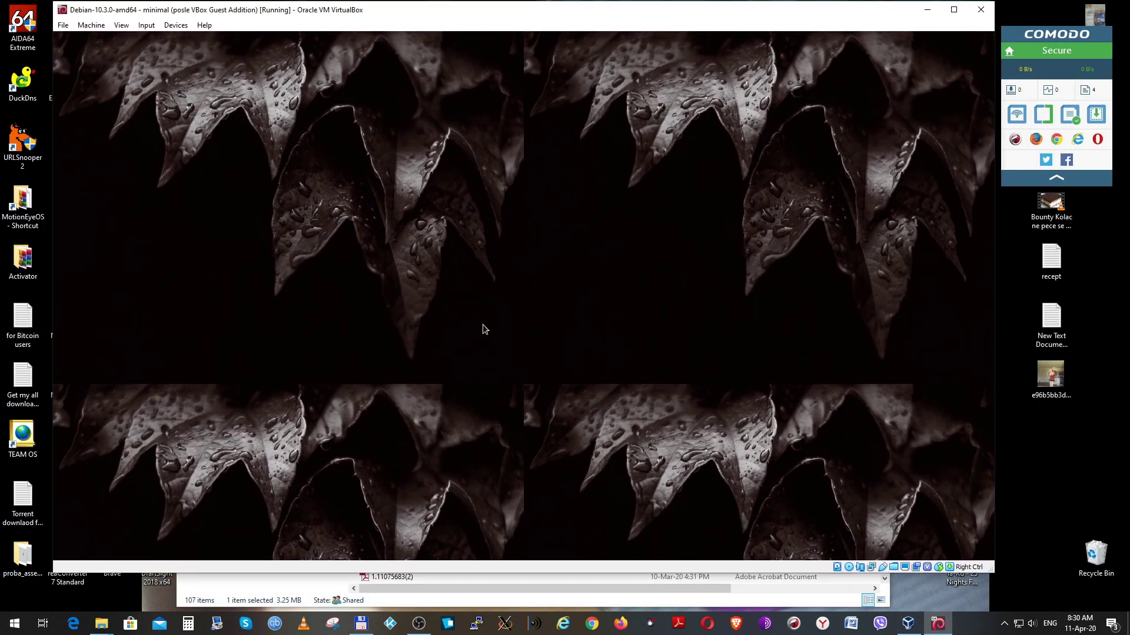
# Step: Reapply the dark leaves wallpaper in Scaled mode with Nitrogen to fit the enlarged desktop, and close Nitrogen
pyautogui.rightClick(462, 225)
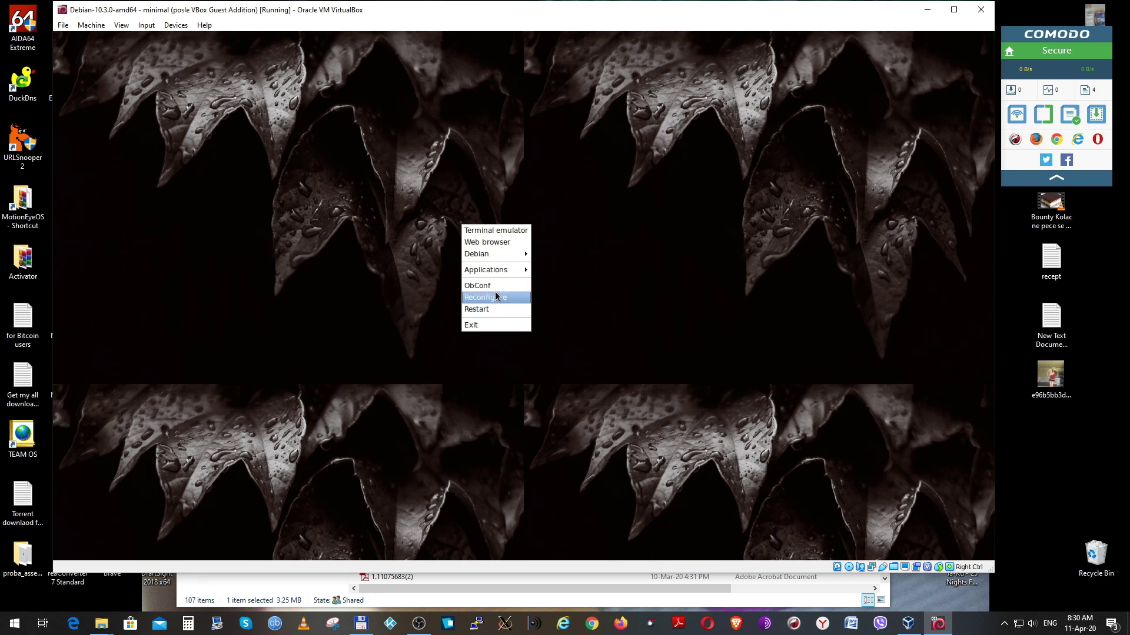
pyautogui.moveTo(497, 272)
pyautogui.moveTo(567, 322)
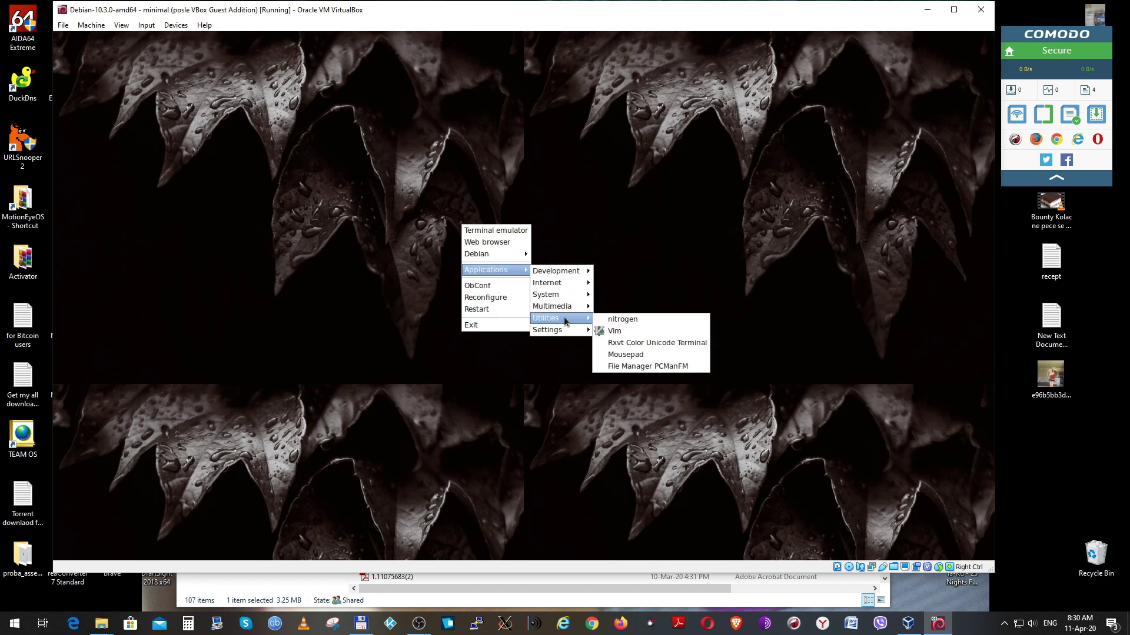
pyautogui.click(615, 321)
pyautogui.click(330, 325)
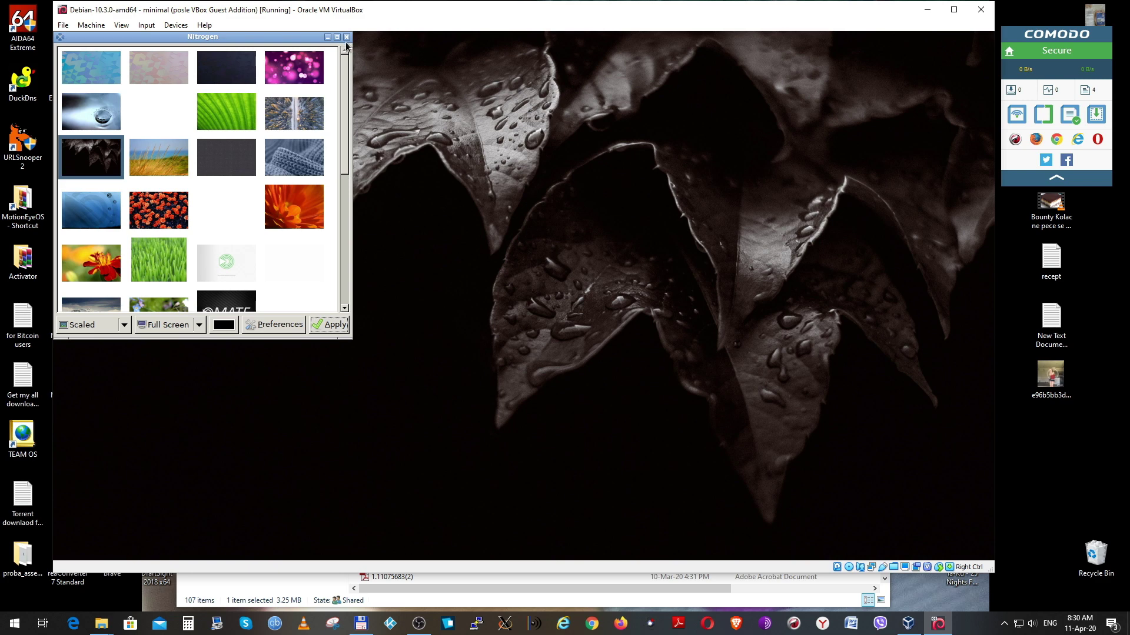
pyautogui.click(346, 37)
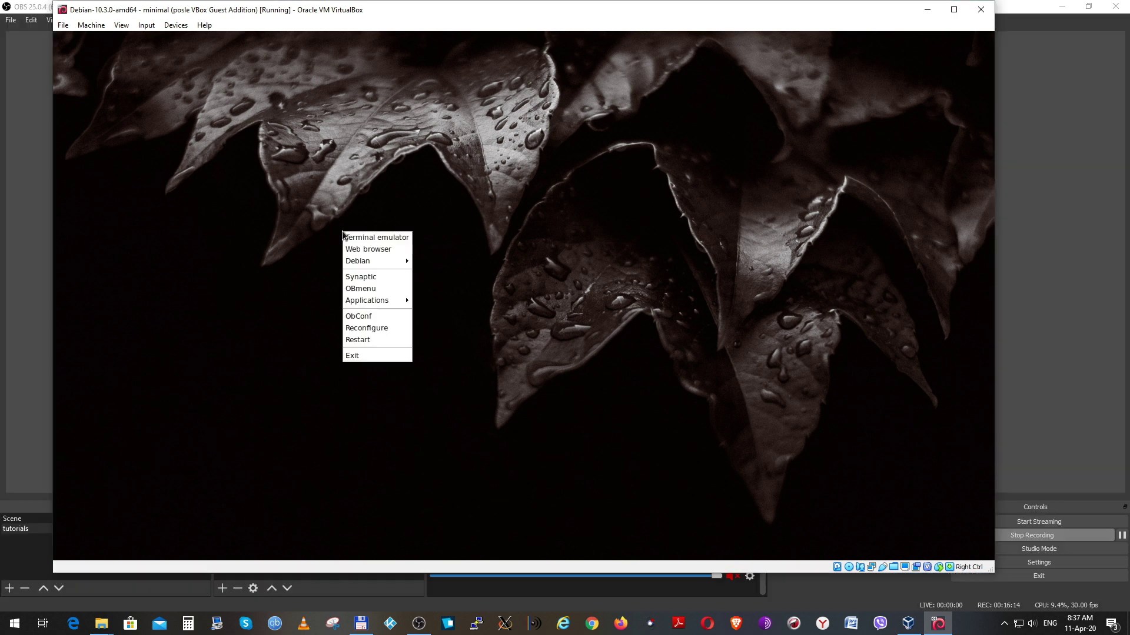
# Step: Open /usr/share/polkit-1/actions/com.ubuntu.pkexec.synaptic.policy with sudo nano in a terminal, enter the account password, and enlarge the terminal window
pyautogui.click(364, 235)
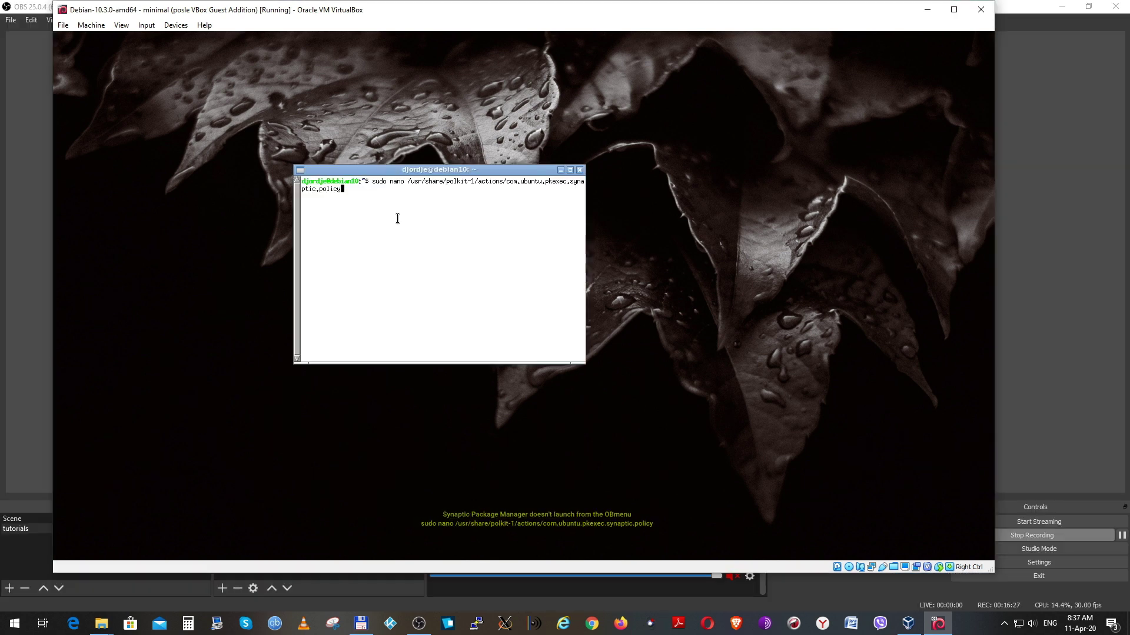
pyautogui.press('Return')
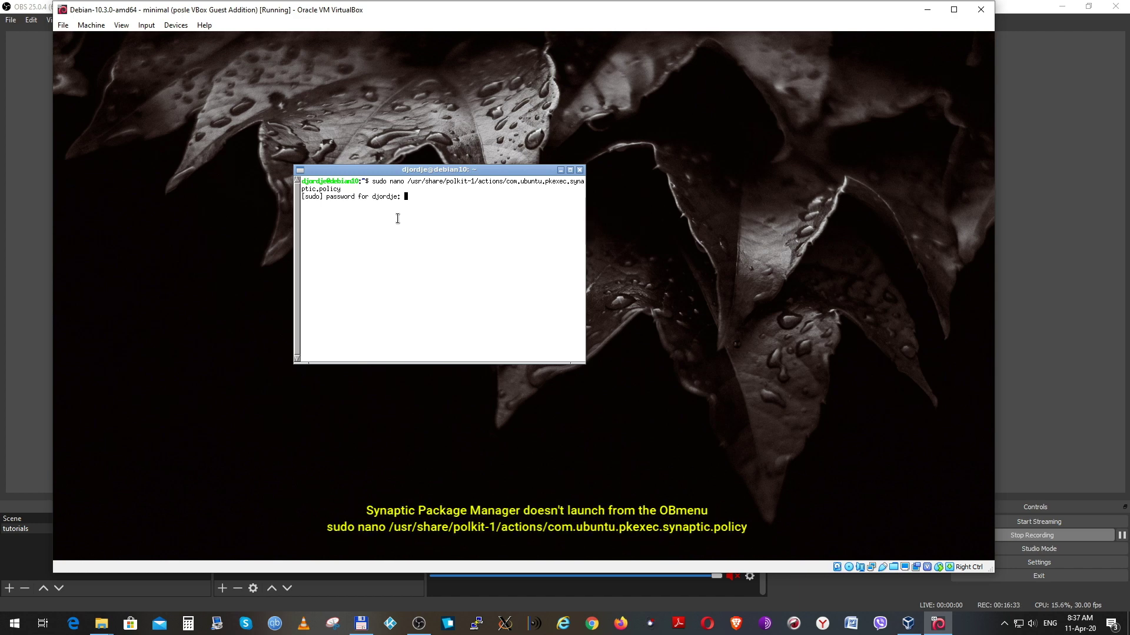
pyautogui.press('Return')
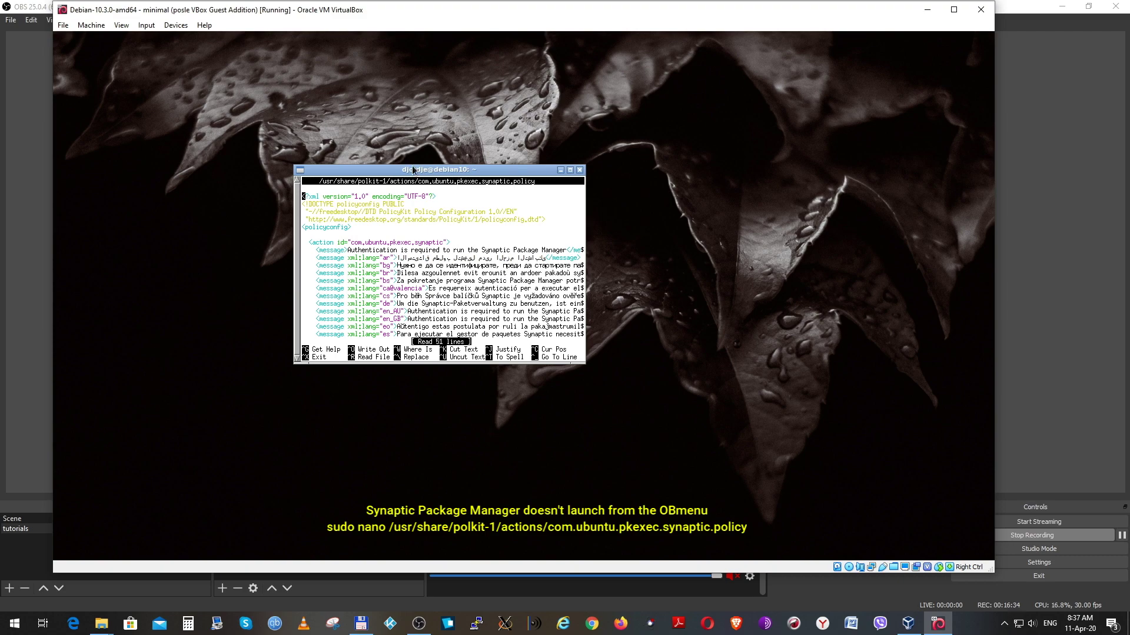
pyautogui.moveTo(412, 169); pyautogui.dragTo(337, 86)
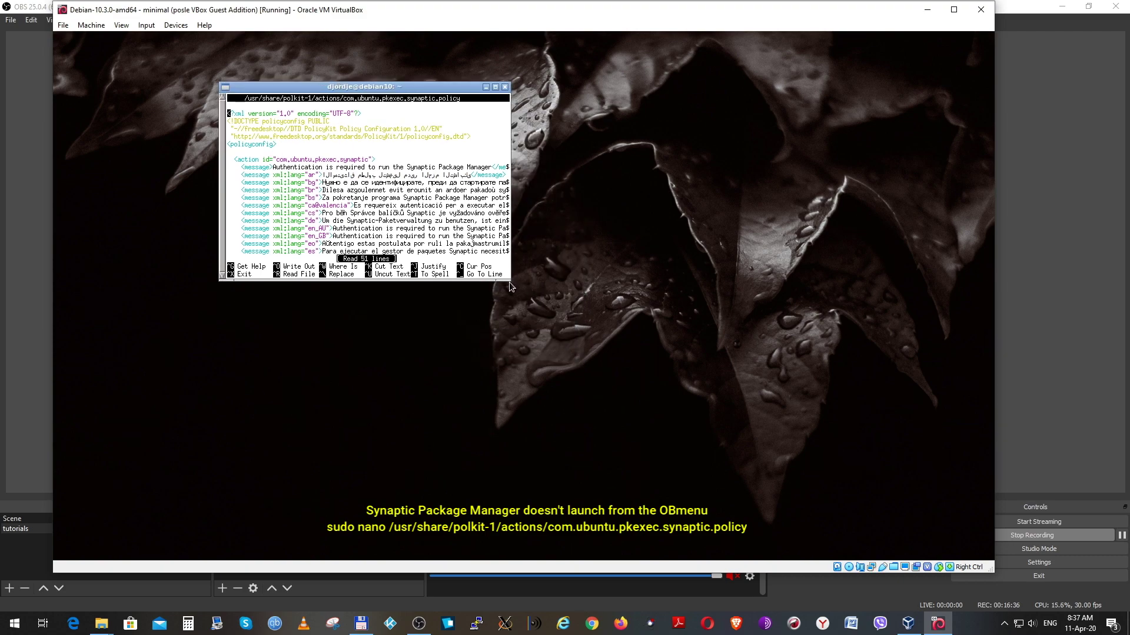
pyautogui.moveTo(506, 276); pyautogui.dragTo(805, 528)
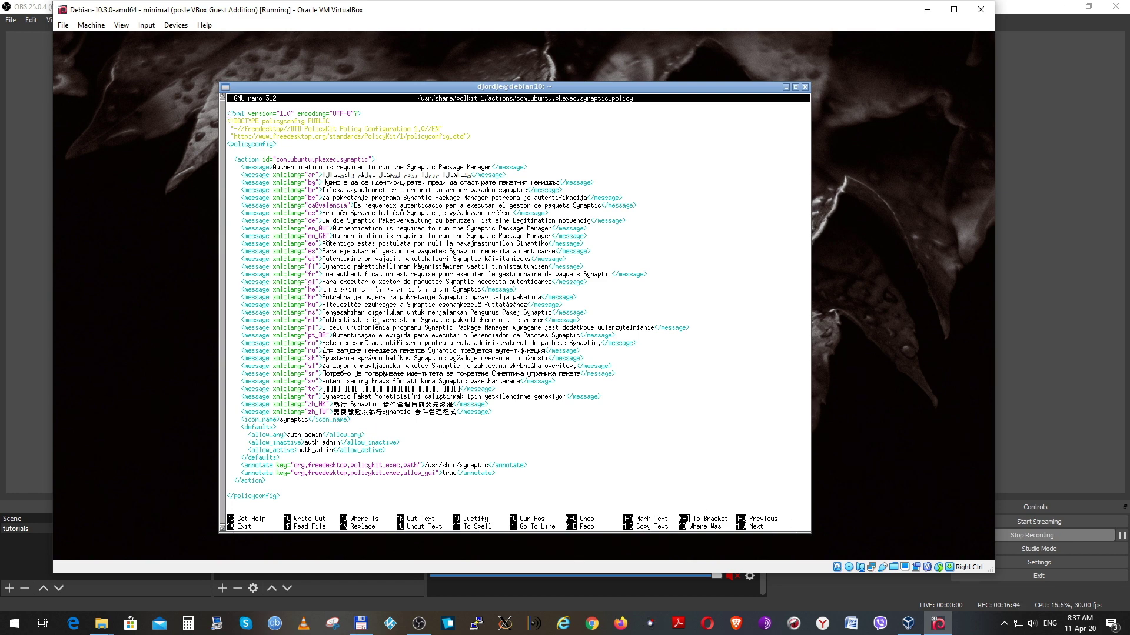
# Step: Change the allow_active value in the Synaptic policy file to yes, save the file and exit nano
pyautogui.press('Down')
pyautogui.press('BackSpace')
pyautogui.press('BackSpace')
pyautogui.press('BackSpace')
pyautogui.press('BackSpace')
pyautogui.press('BackSpace')
pyautogui.press('BackSpace')
pyautogui.press('BackSpace')
pyautogui.press('BackSpace')
pyautogui.press('BackSpace')
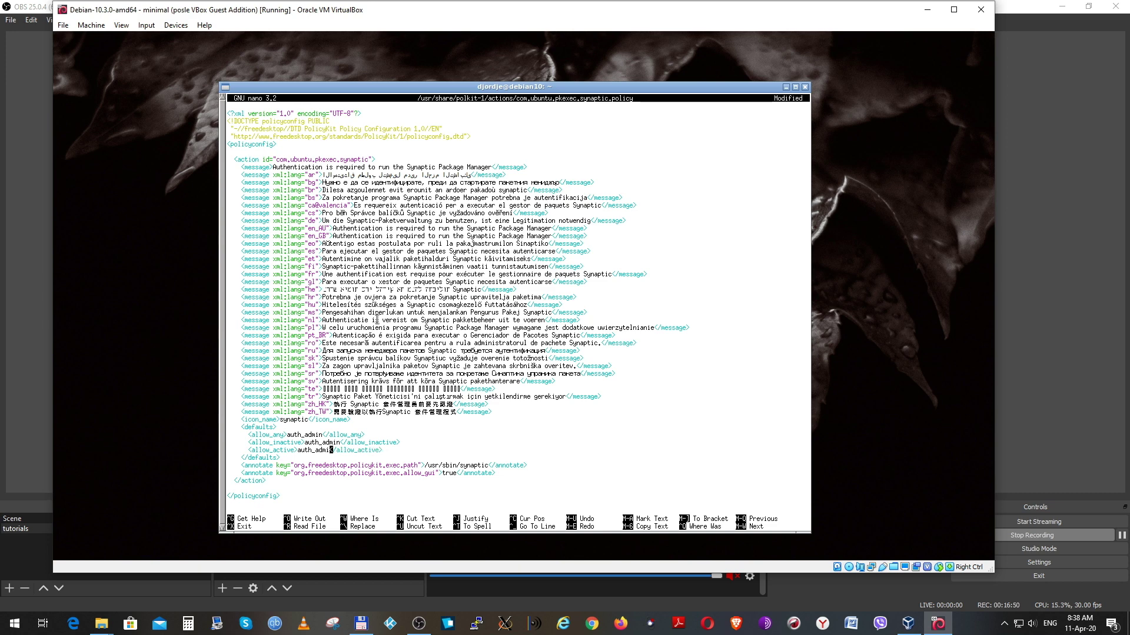
pyautogui.press('BackSpace')
pyautogui.write('yes')
pyautogui.hotkey('ctrl', 'o')
pyautogui.press('Return')
pyautogui.hotkey('ctrl', 'x')
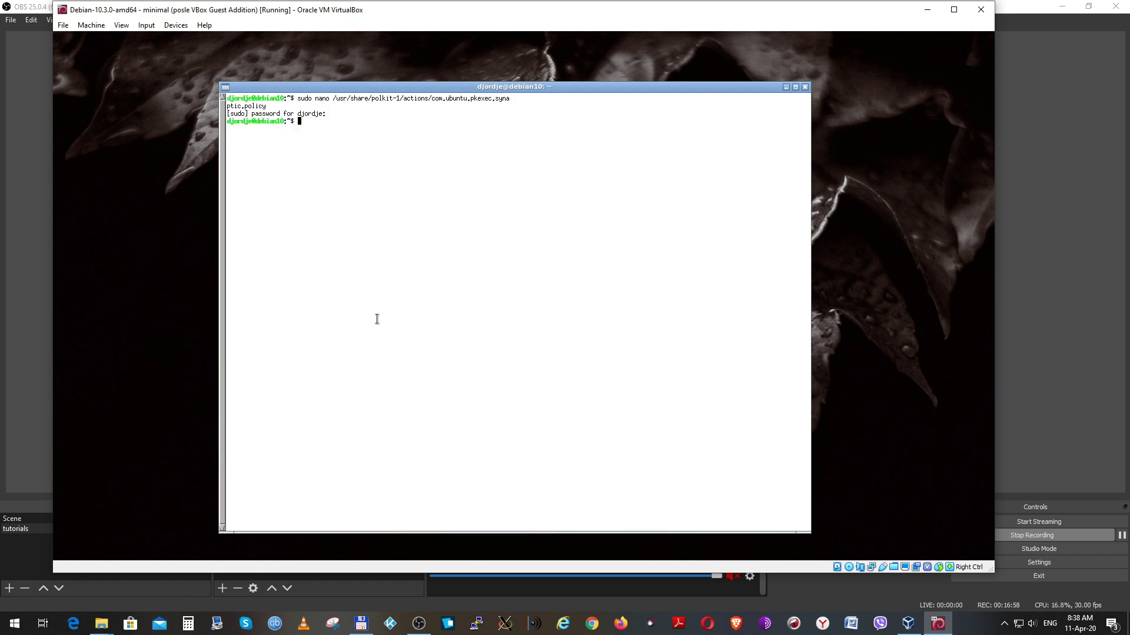
# Step: Close the terminal and launch Synaptic from the desktop
pyautogui.click(805, 86)
pyautogui.rightClick(333, 270)
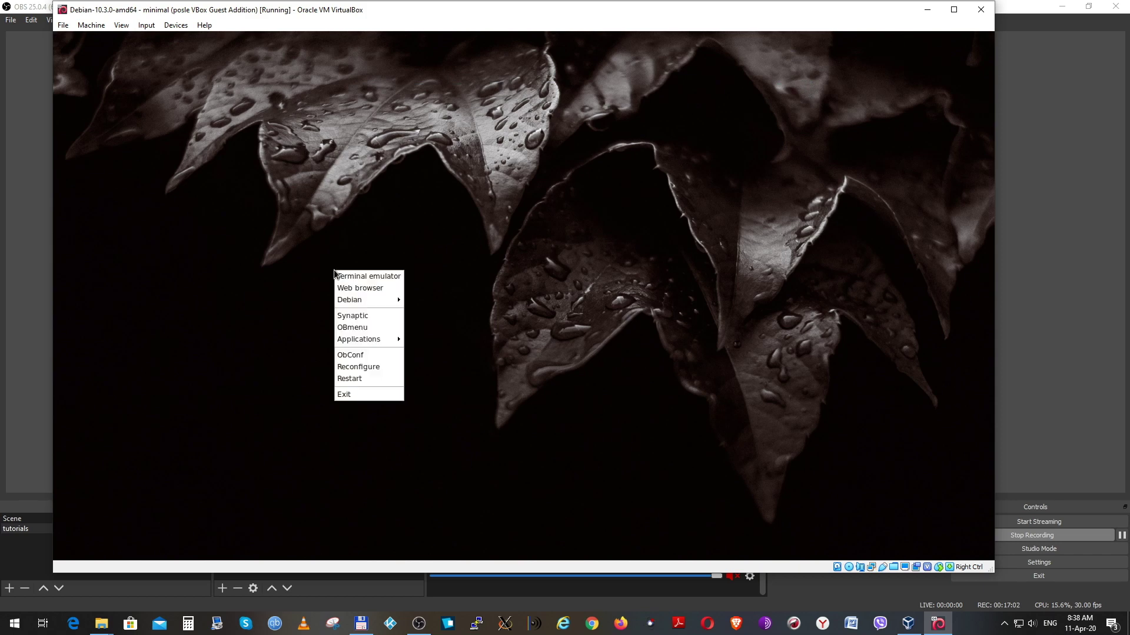
pyautogui.click(354, 316)
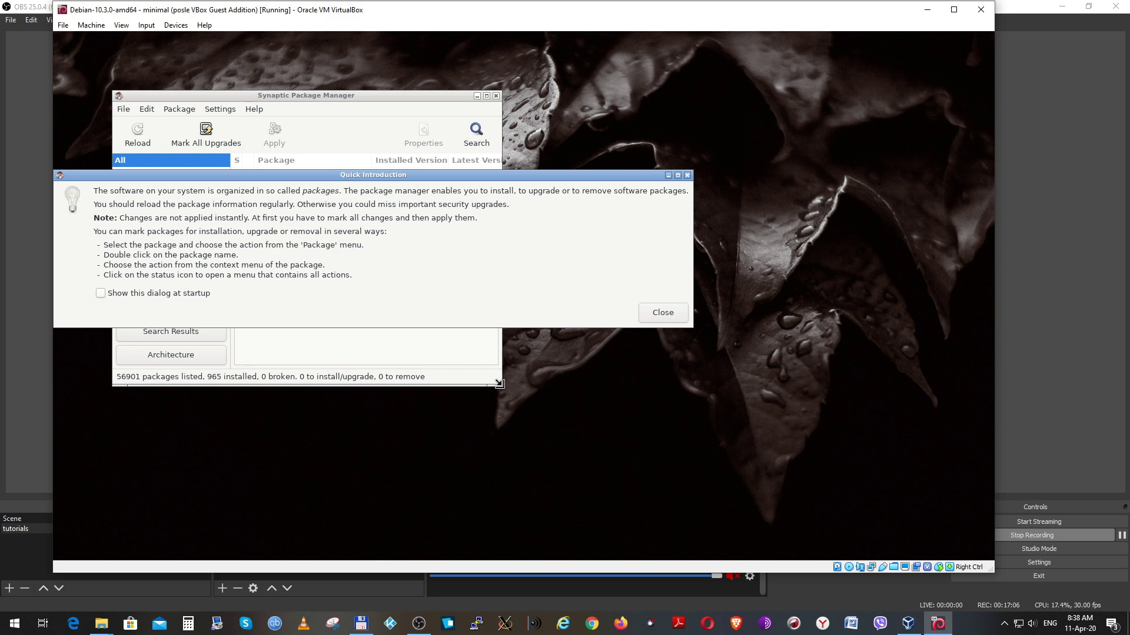
# Step: Dismiss Synaptic's introduction, enlarge its window, and search packages by description and name for doublecmd
pyautogui.click(665, 314)
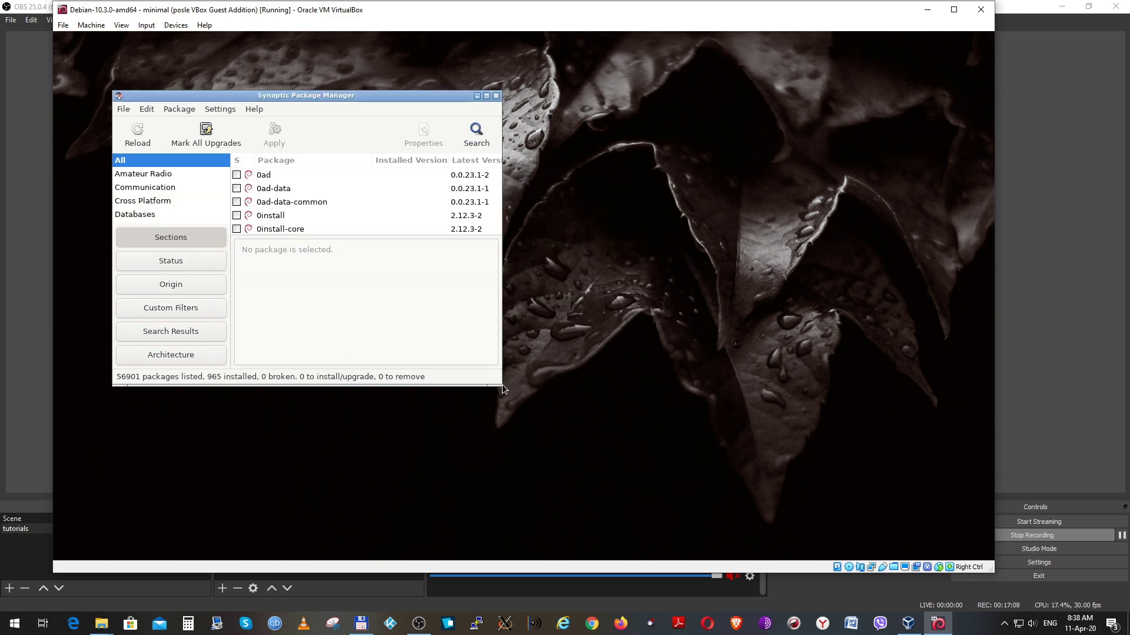
pyautogui.moveTo(502, 384); pyautogui.dragTo(817, 538)
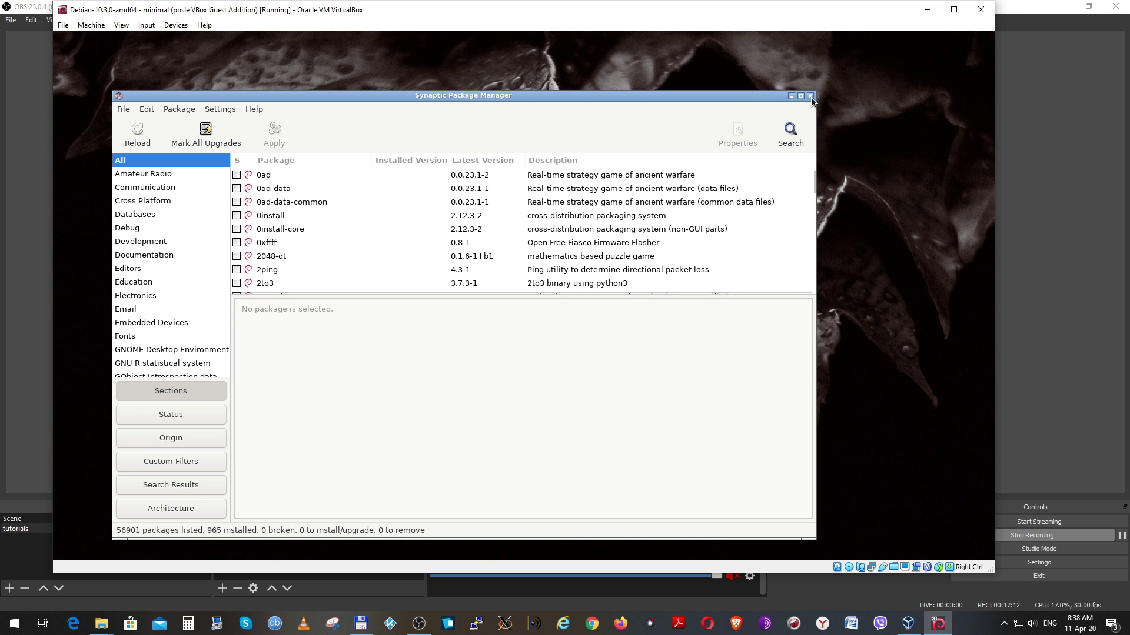
pyautogui.click(791, 133)
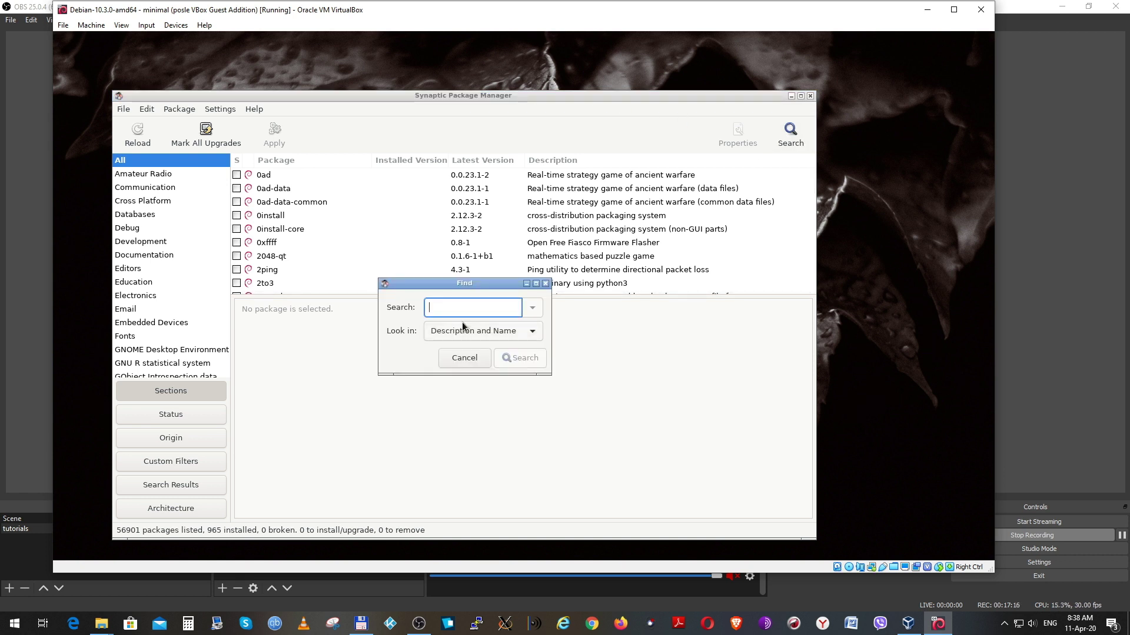
pyautogui.write('doublecmd')
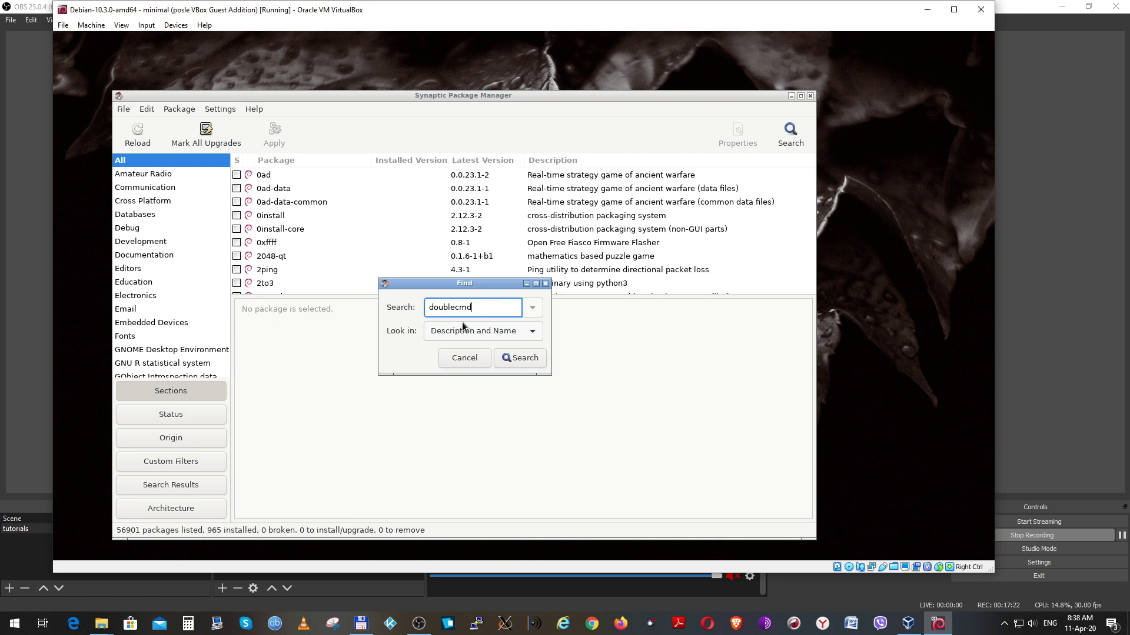
pyautogui.press('Return')
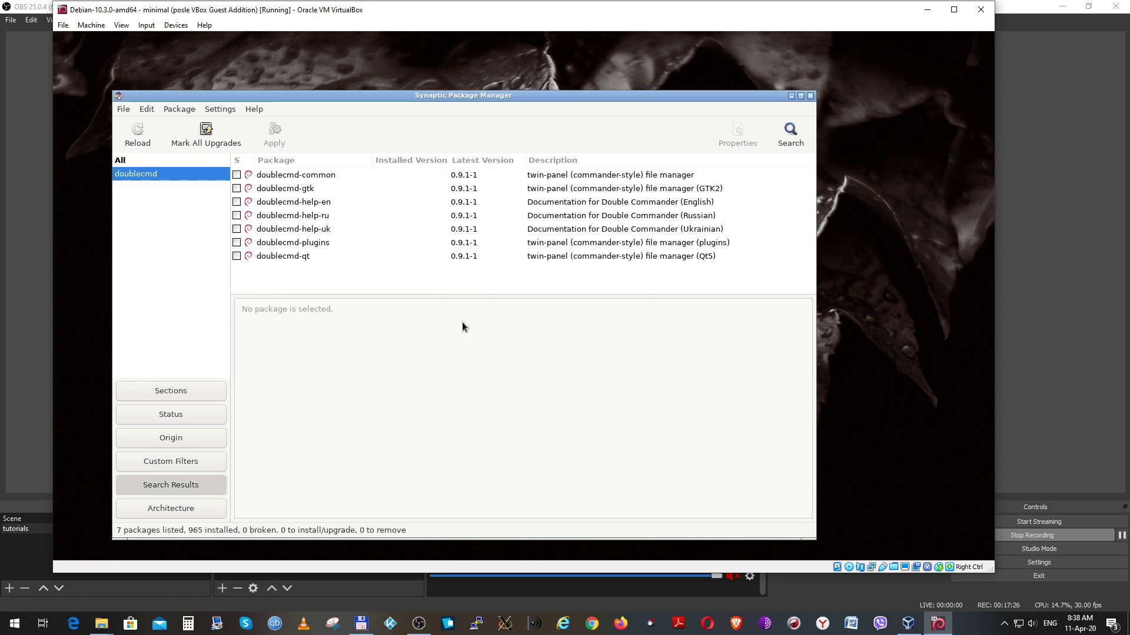
# Step: Mark doublecmd-common for installation together with the required doublecmd-gtk and doublecmd-plugins packages
pyautogui.click(287, 175)
pyautogui.rightClick(287, 175)
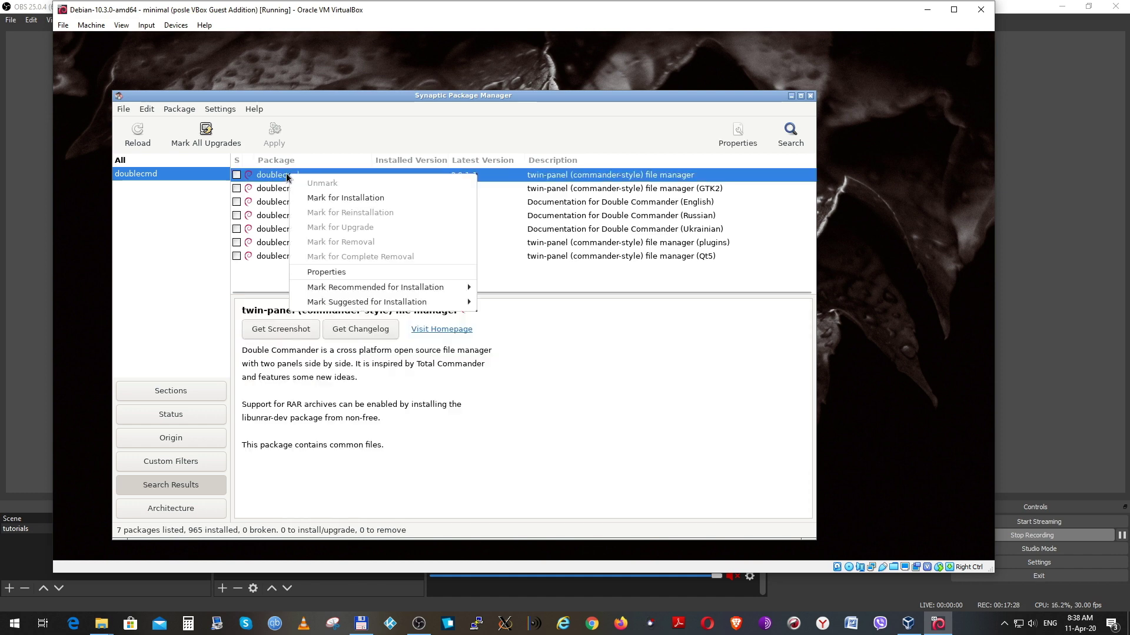
pyautogui.click(314, 197)
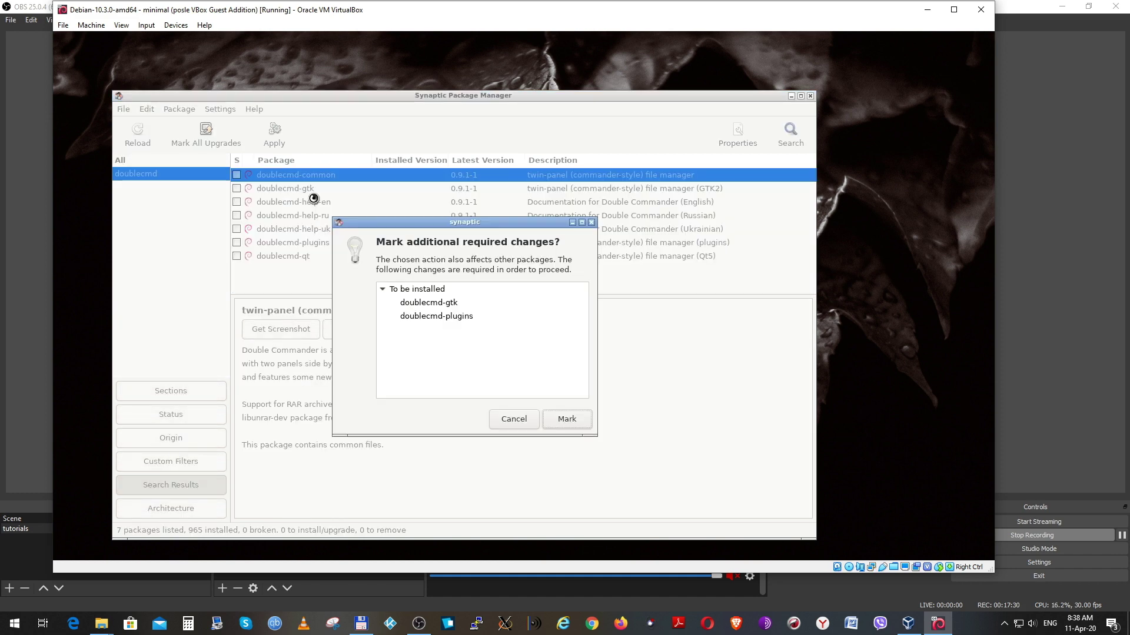
pyautogui.click(566, 420)
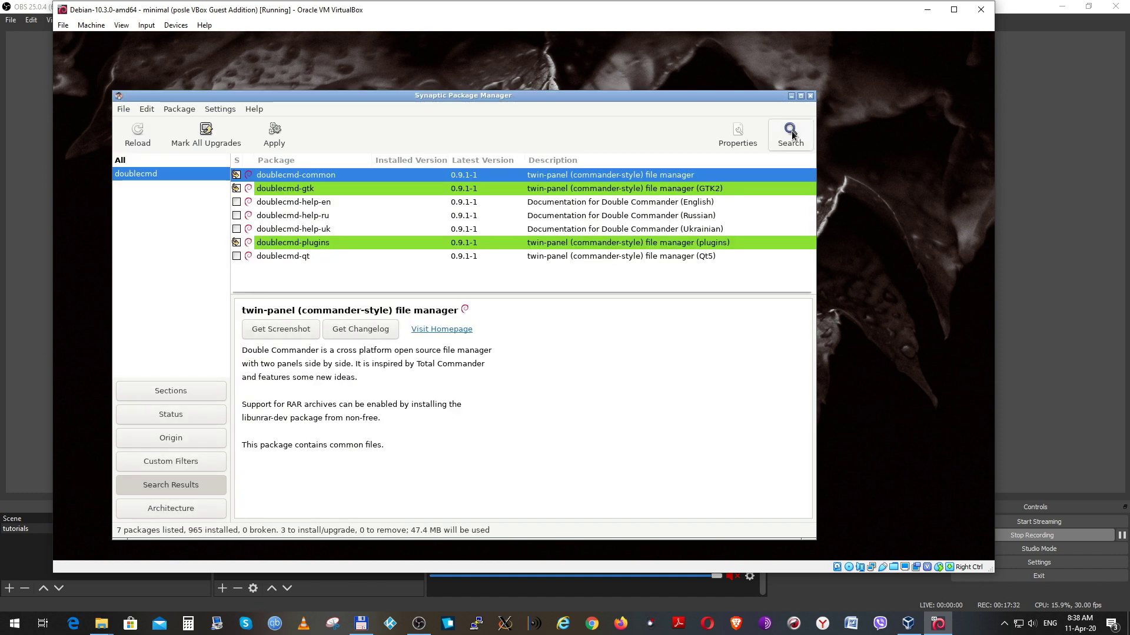
# Step: Apply the marked Double Commander installation with automatic closing after success enabled and the details shown, and close Synaptic
pyautogui.click(285, 141)
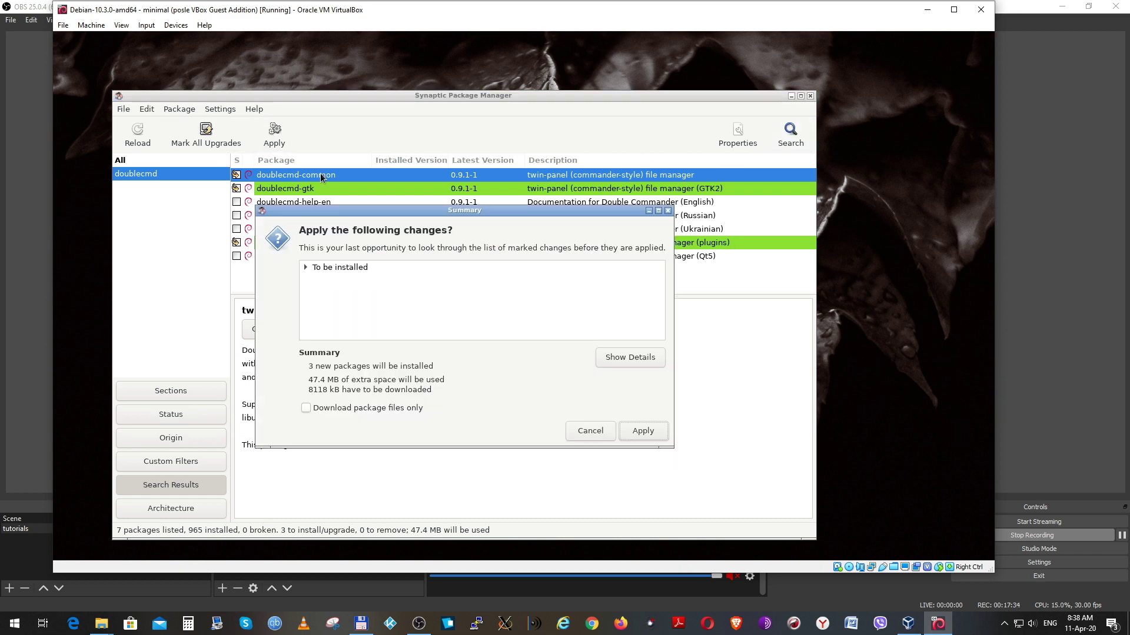
pyautogui.click(642, 430)
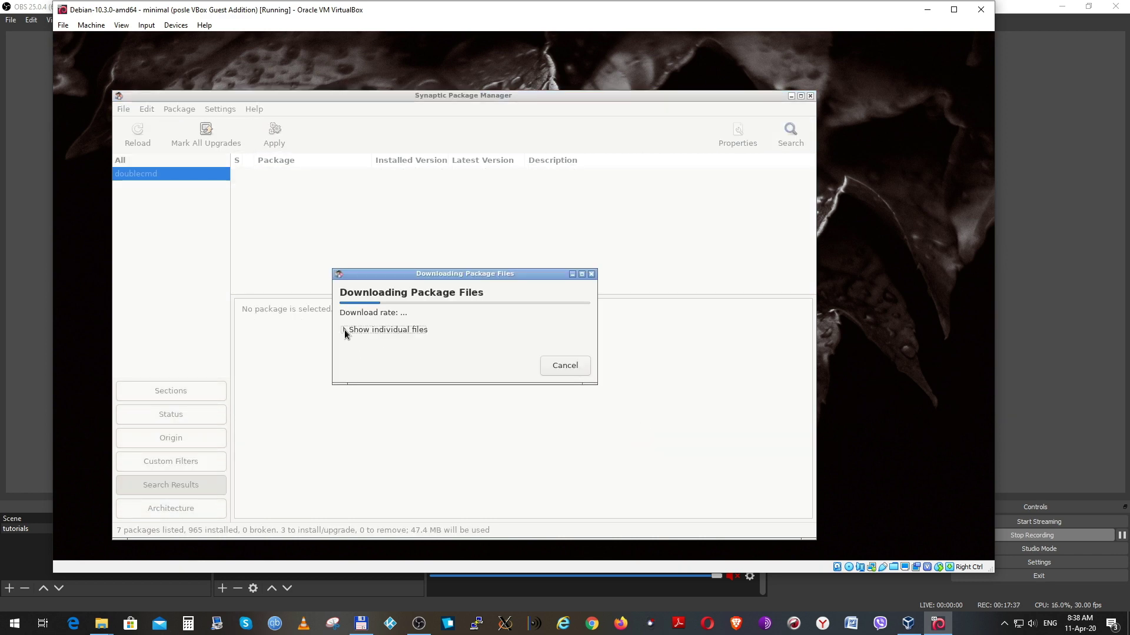
pyautogui.click(345, 330)
pyautogui.moveTo(401, 274); pyautogui.dragTo(359, 117)
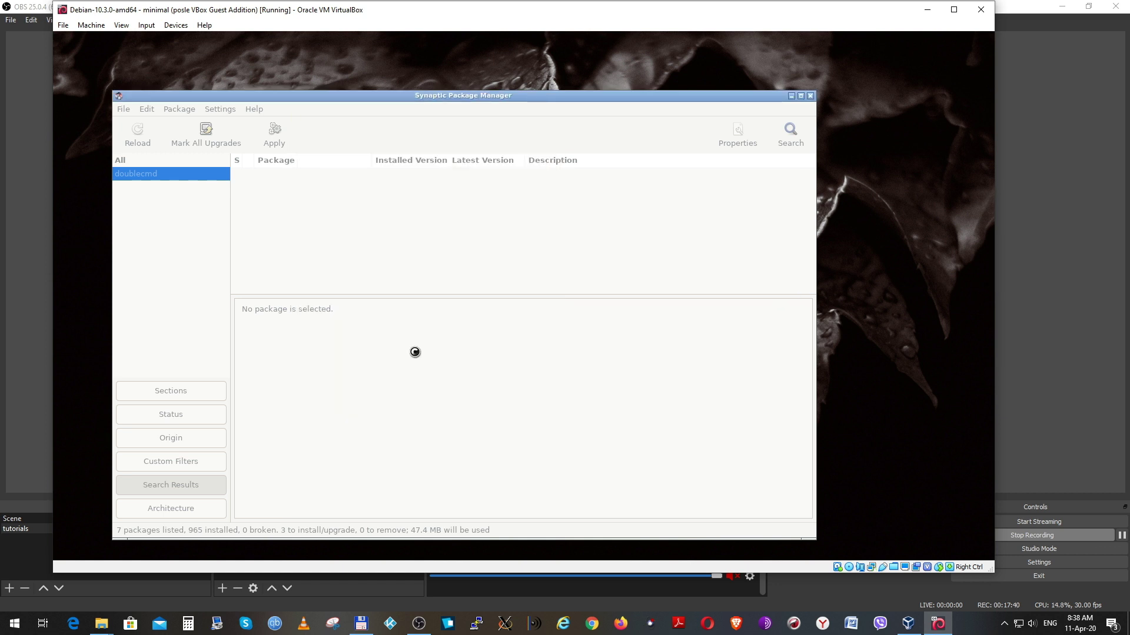
pyautogui.click(313, 340)
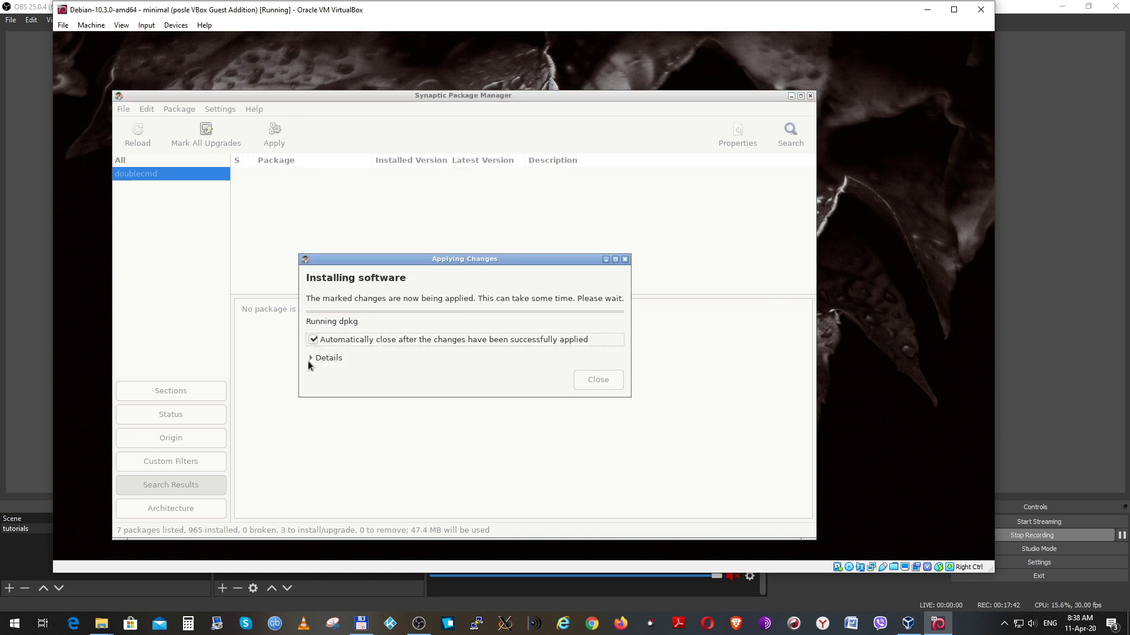
pyautogui.click(310, 358)
pyautogui.moveTo(415, 245); pyautogui.dragTo(394, 132)
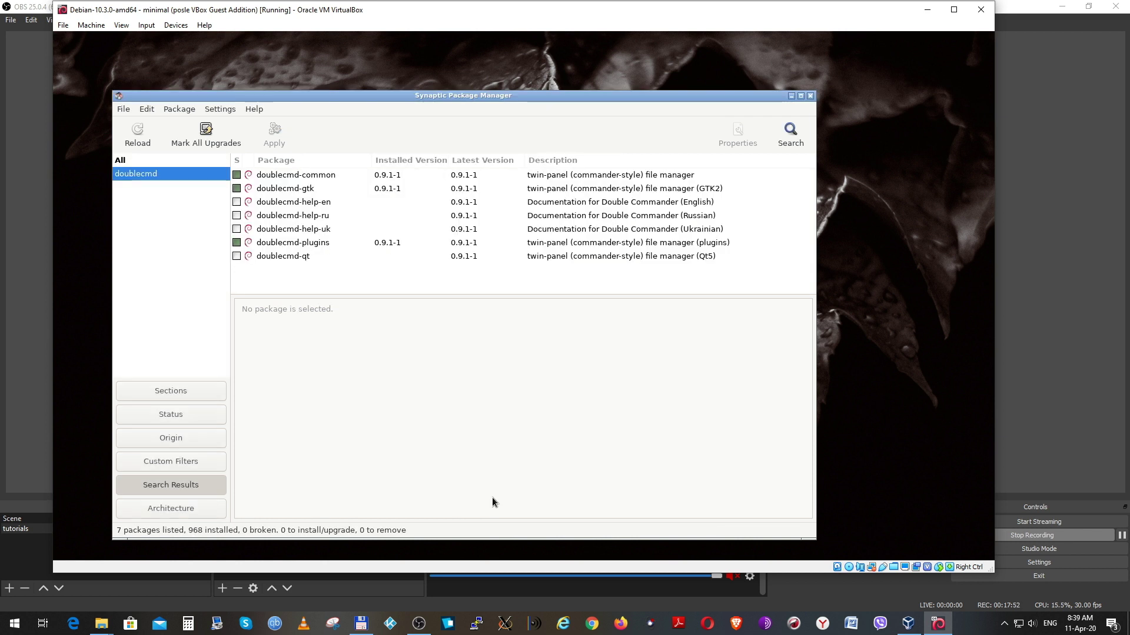
pyautogui.click(810, 96)
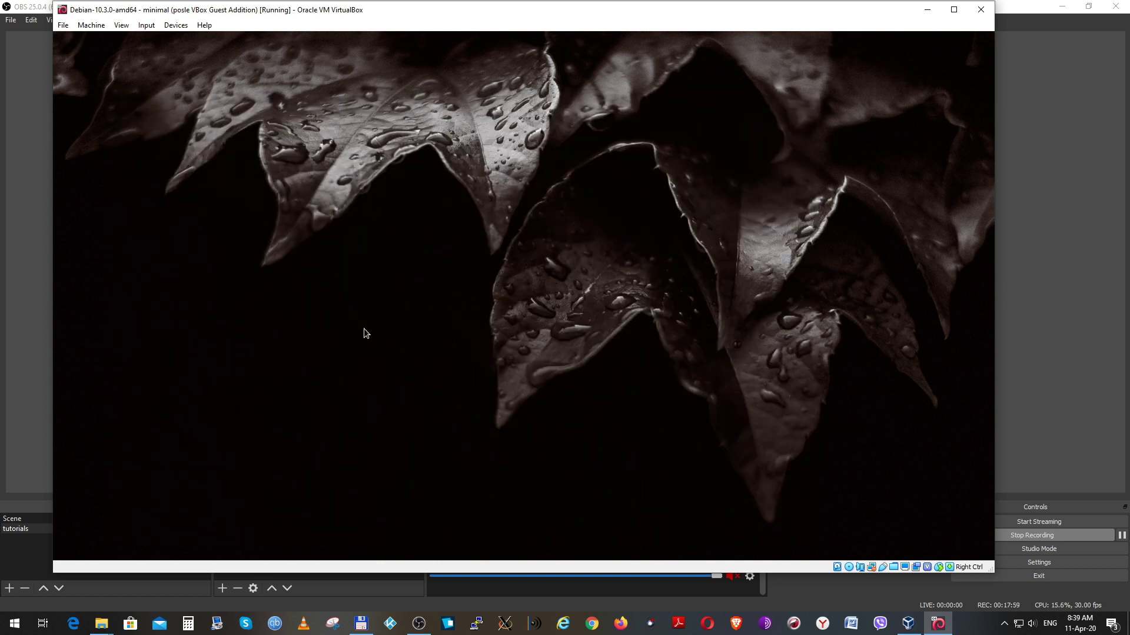
# Step: Launch PCManFM from the desktop and open the .config/tint2 folder inside the home folder
pyautogui.rightClick(227, 282)
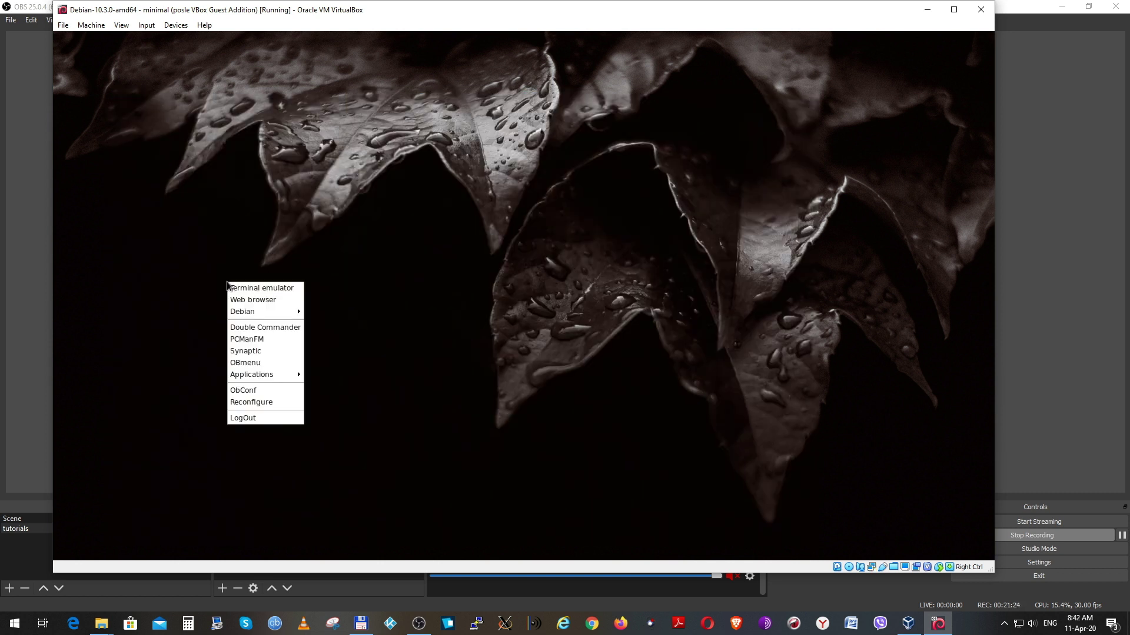
pyautogui.click(241, 338)
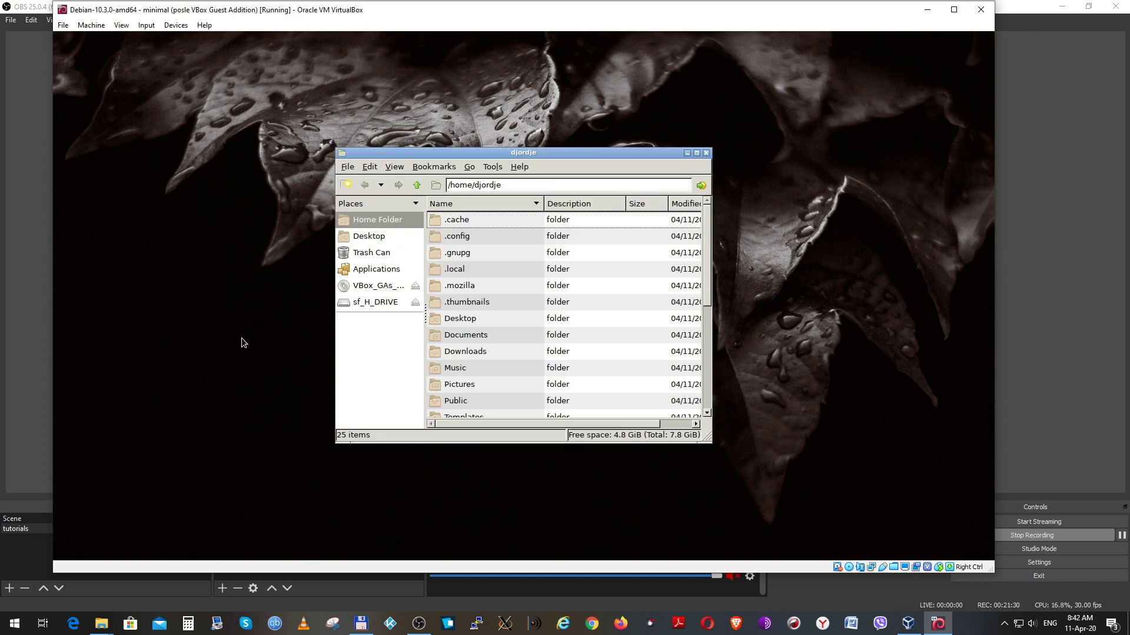
pyautogui.doubleClick(456, 238)
pyautogui.doubleClick(457, 367)
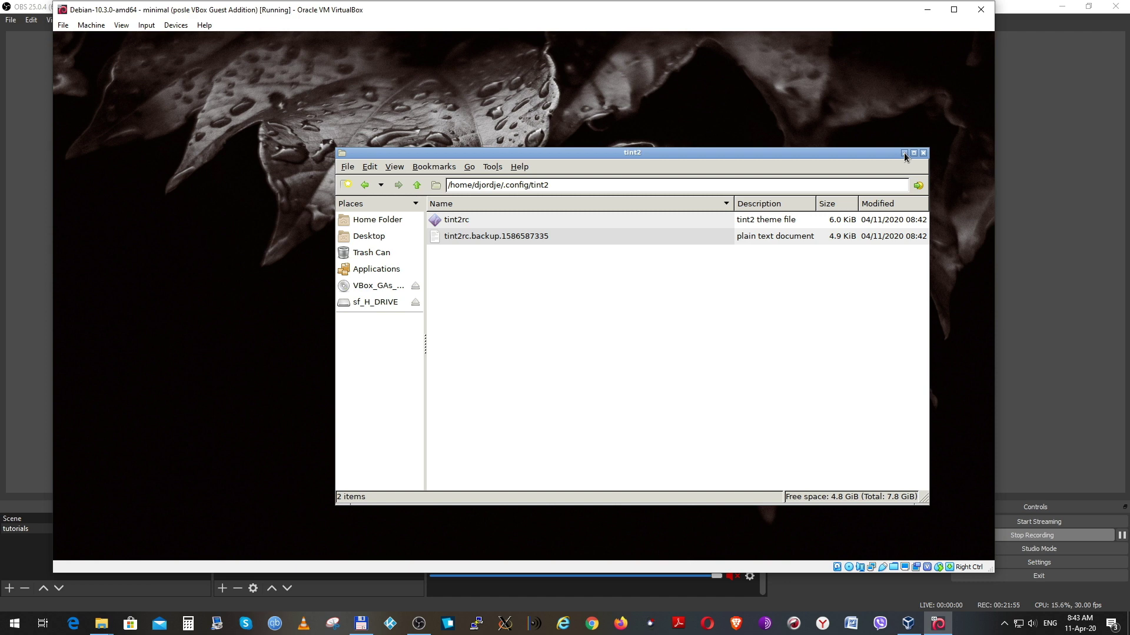
# Step: Set the Execute permission of the tint2rc file to Anyone, and recheck the permissions in its properties
pyautogui.rightClick(463, 224)
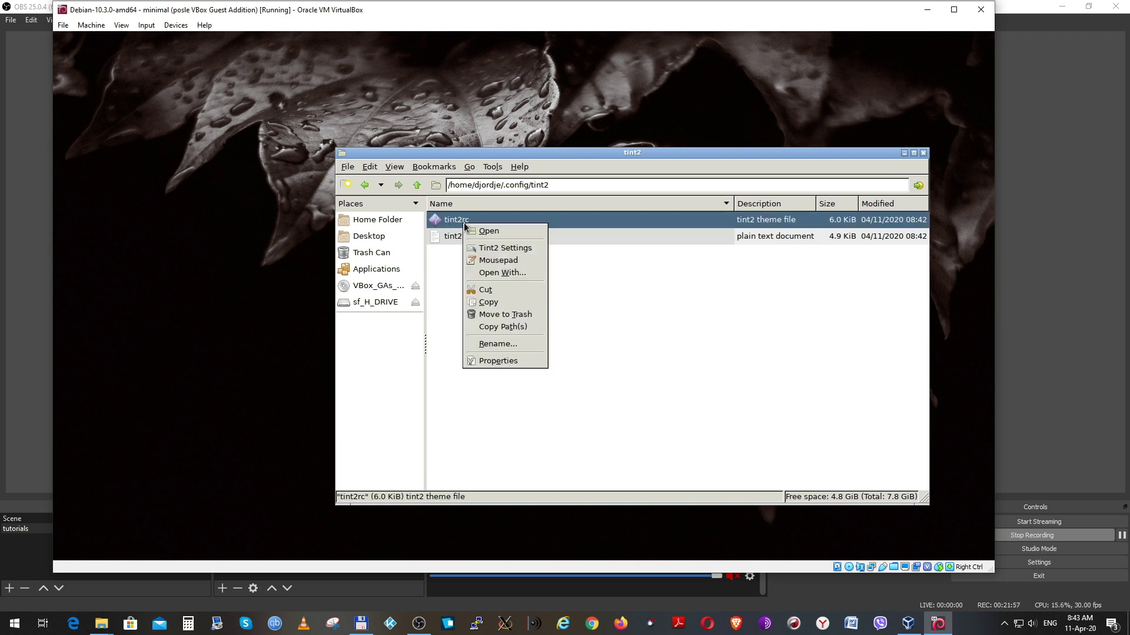
pyautogui.click(495, 360)
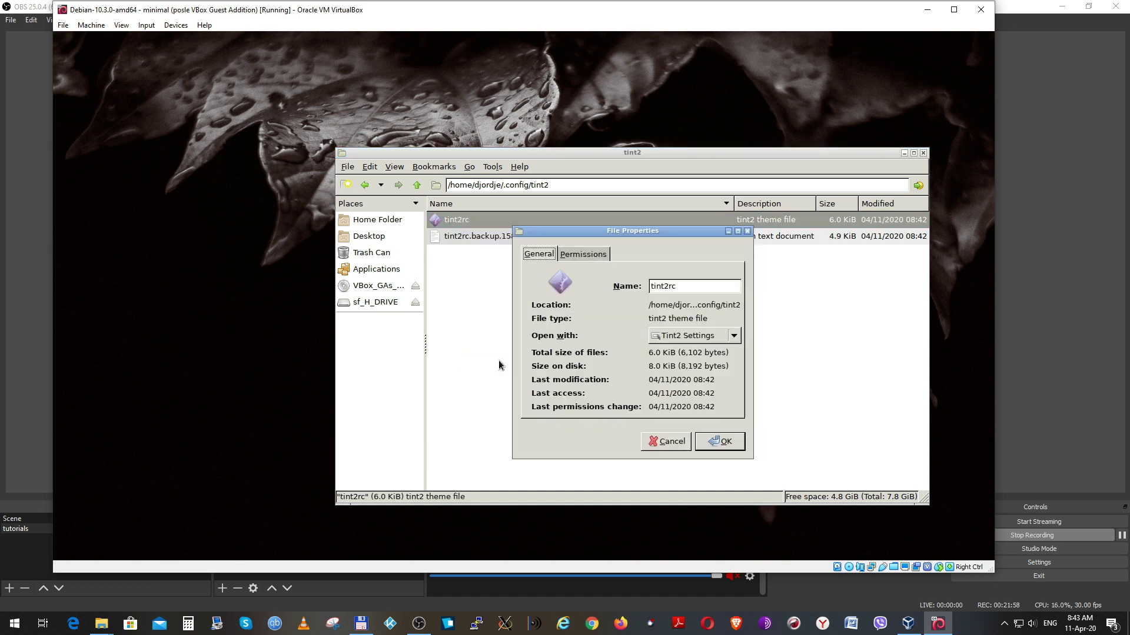
pyautogui.click(581, 254)
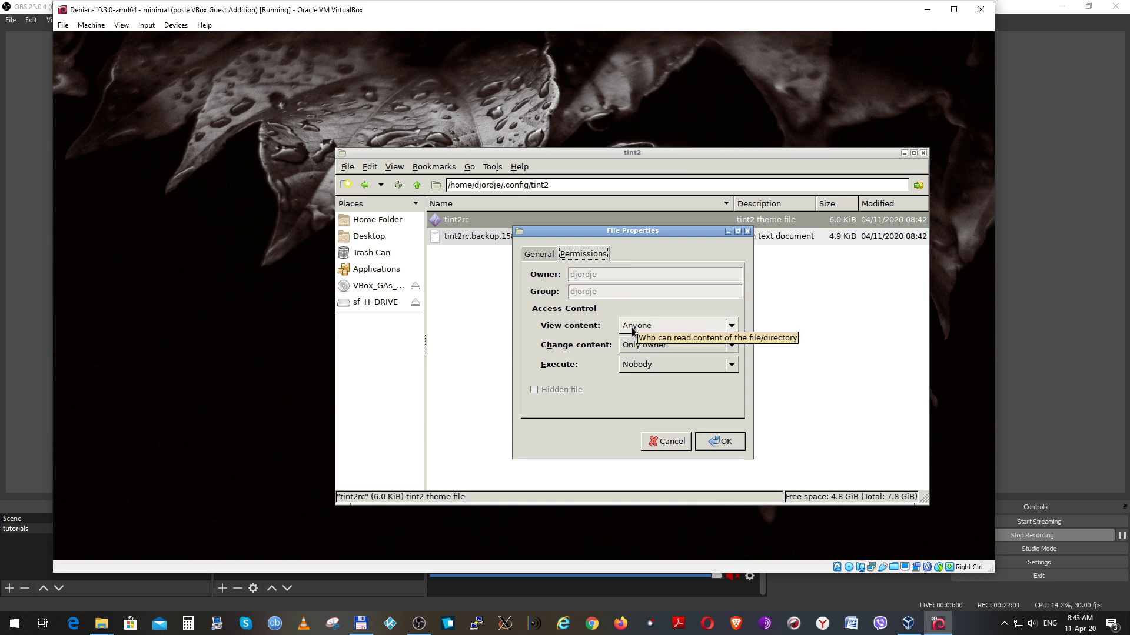
pyautogui.click(640, 366)
pyautogui.click(641, 410)
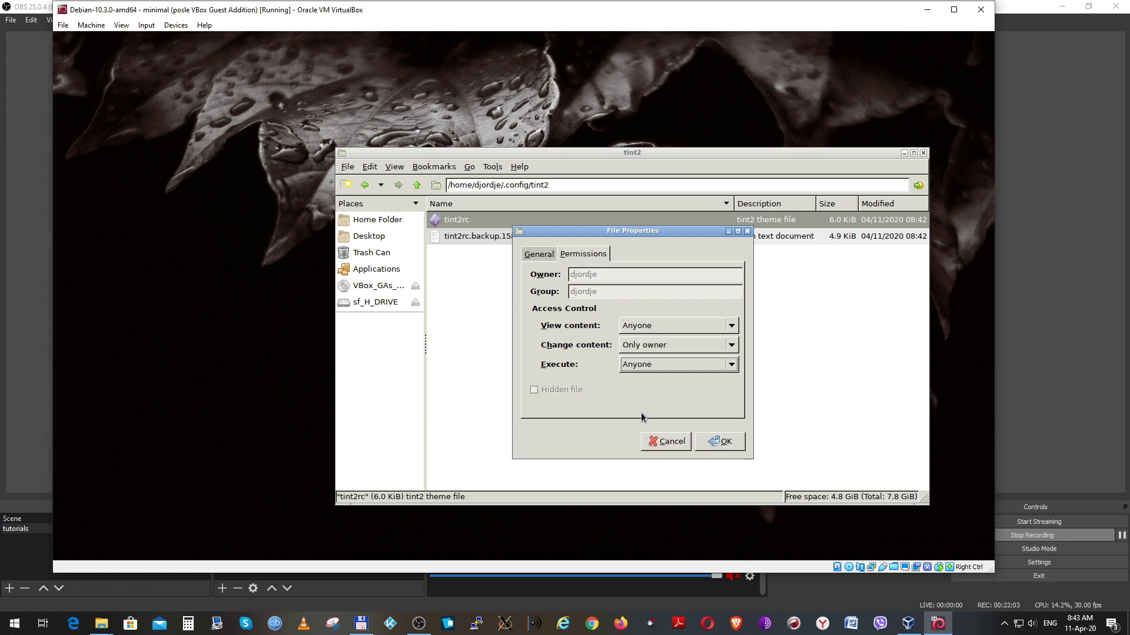
pyautogui.click(728, 448)
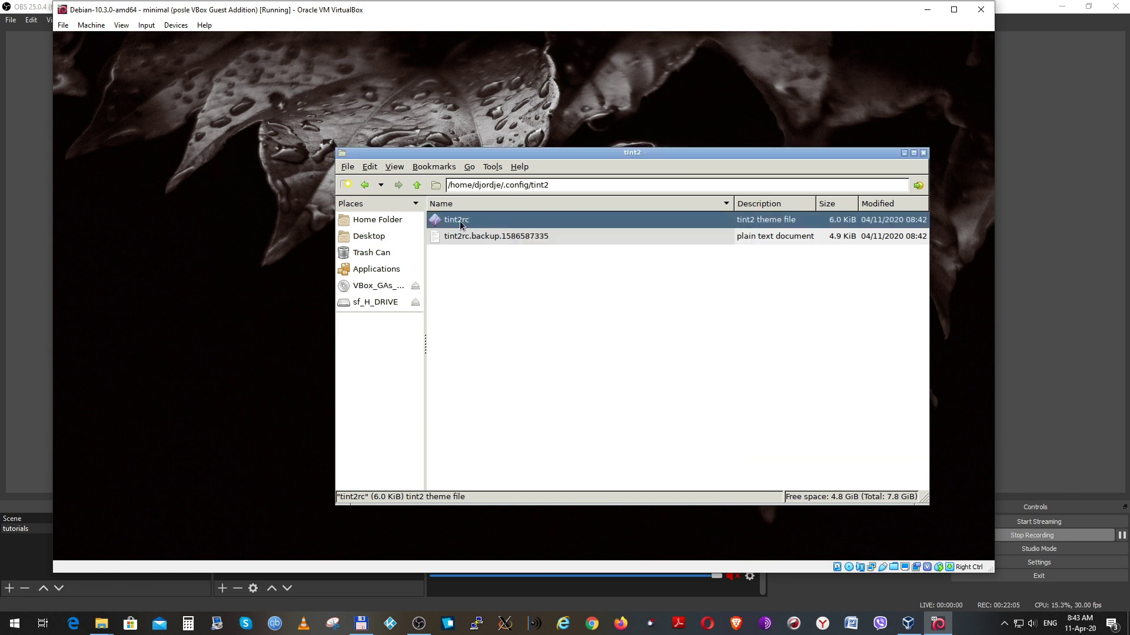
pyautogui.rightClick(460, 221)
pyautogui.click(508, 360)
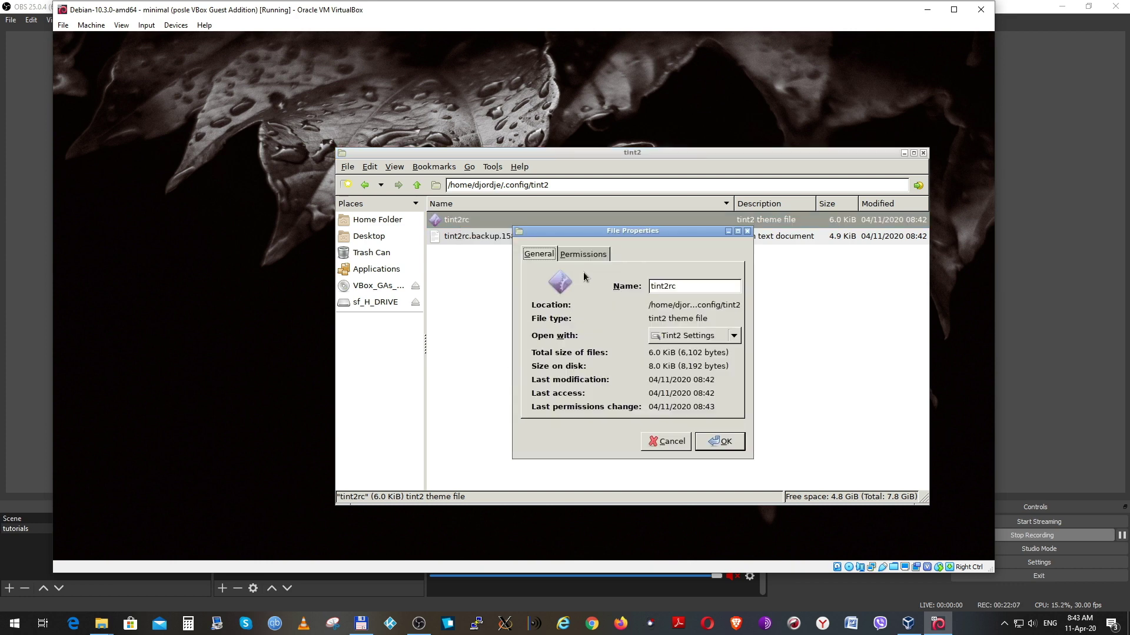
pyautogui.click(583, 254)
pyautogui.click(719, 442)
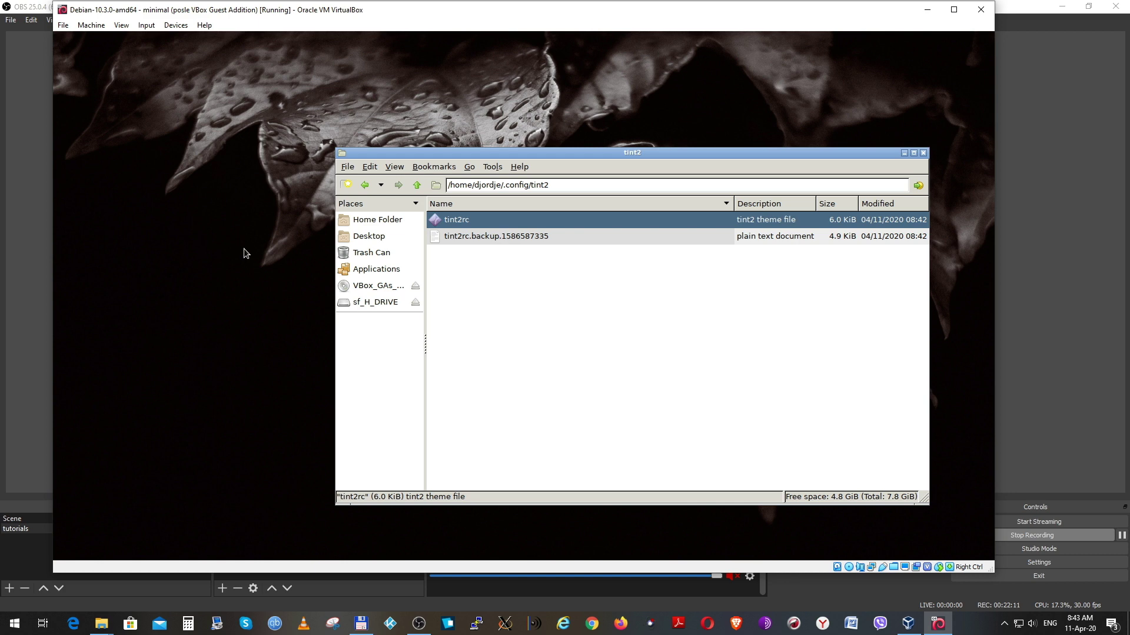
# Step: Launch the web browser from the desktop and search Google for "gitlab dwt1 dotfiles"
pyautogui.rightClick(183, 171)
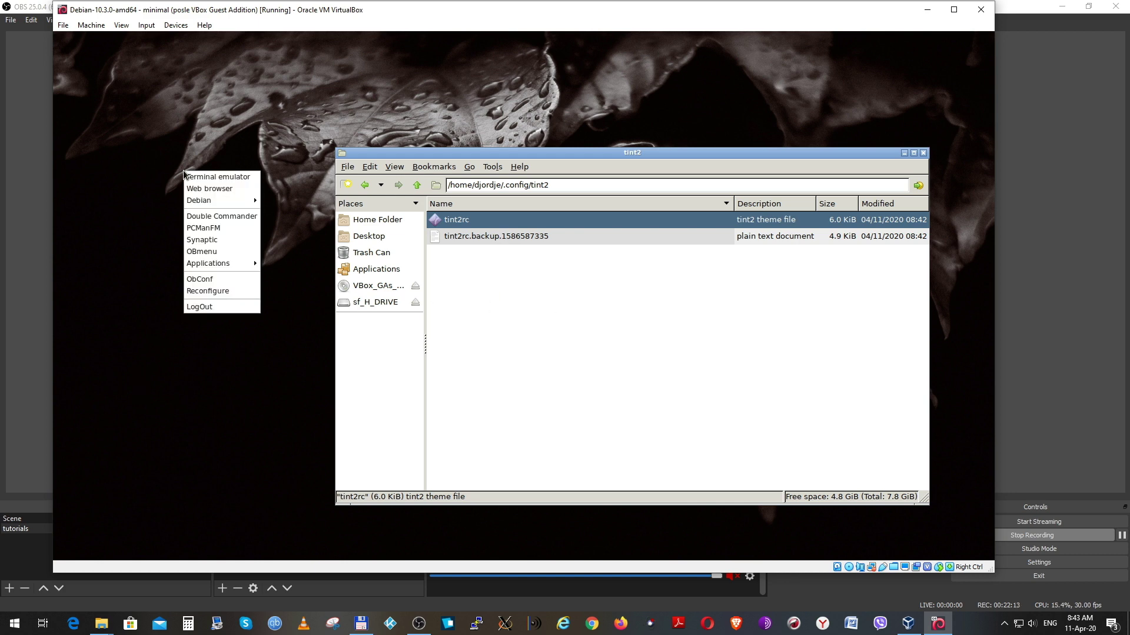
pyautogui.click(205, 190)
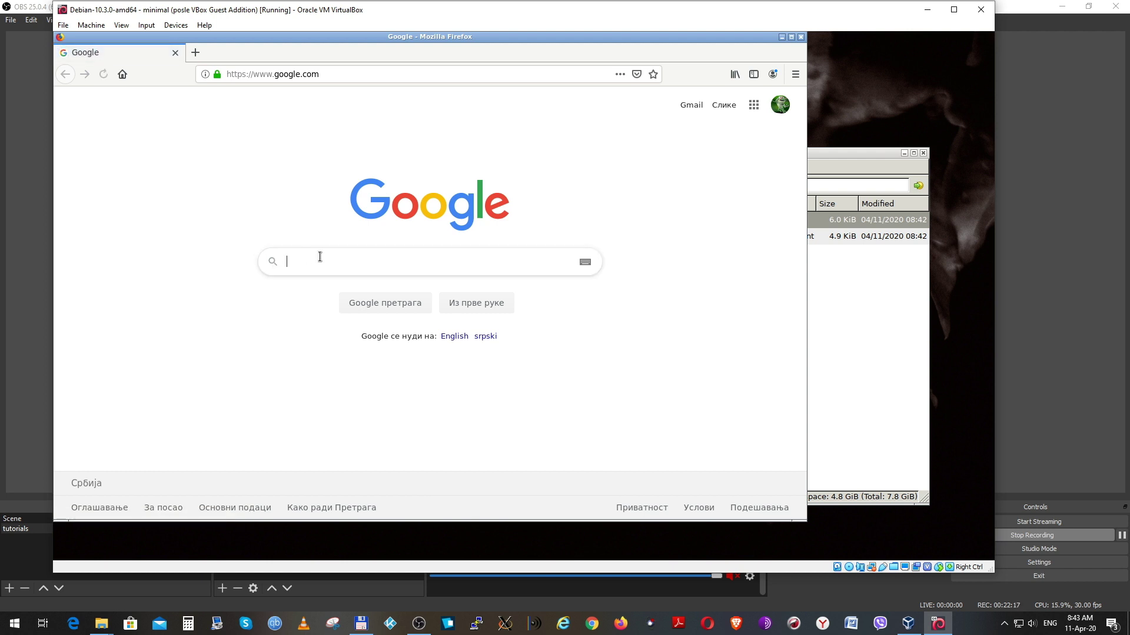
pyautogui.click(327, 263)
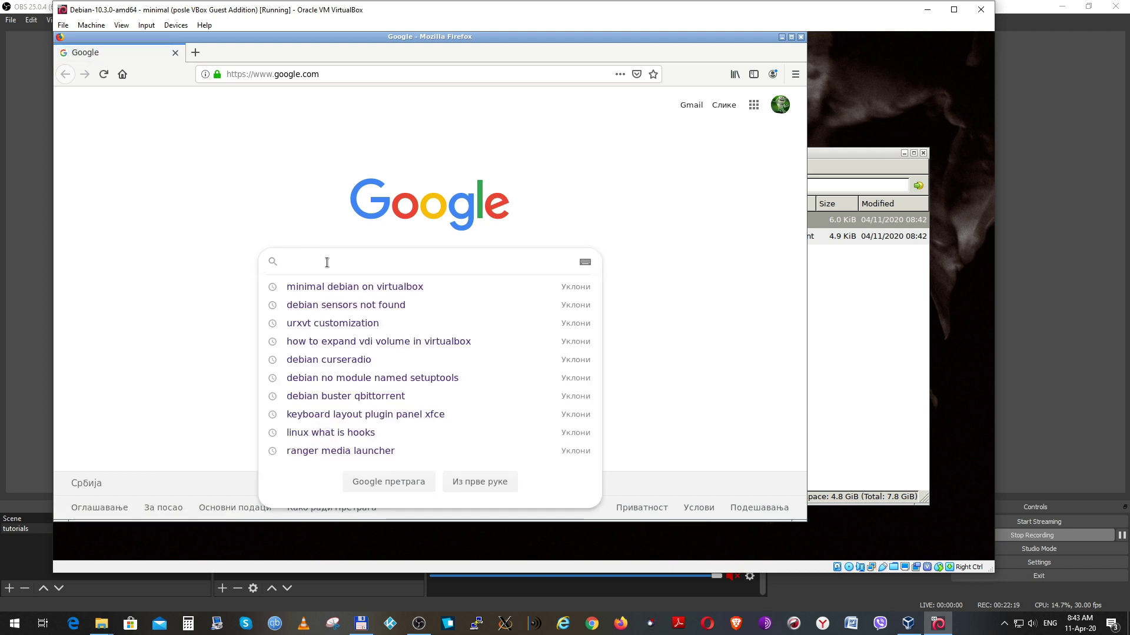
pyautogui.write('git')
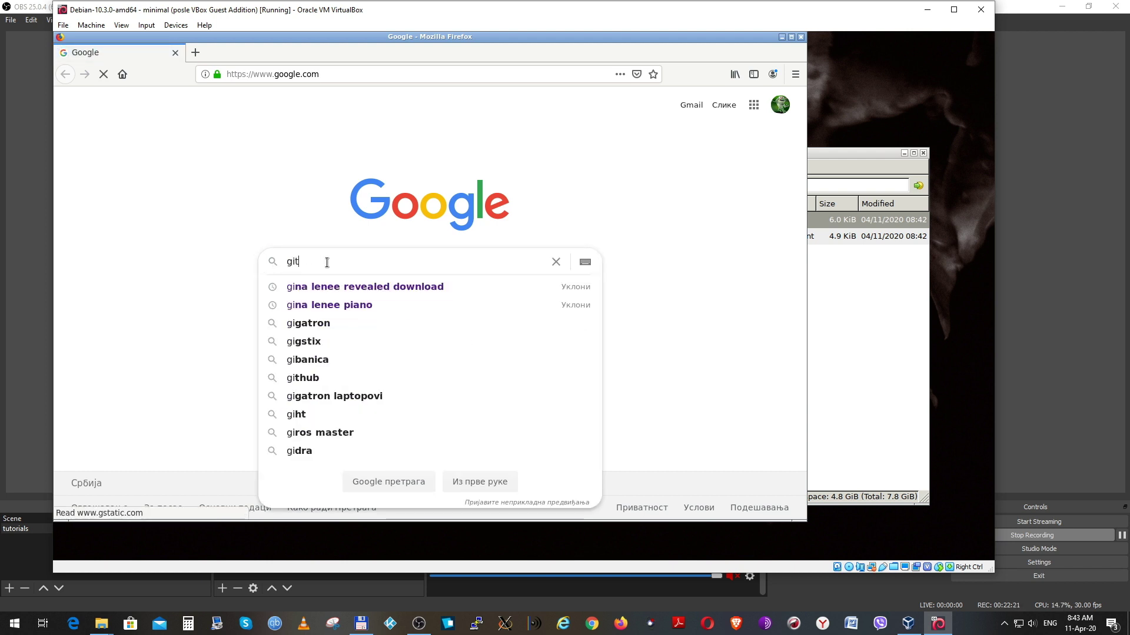
pyautogui.write('a')
pyautogui.write('ab ')
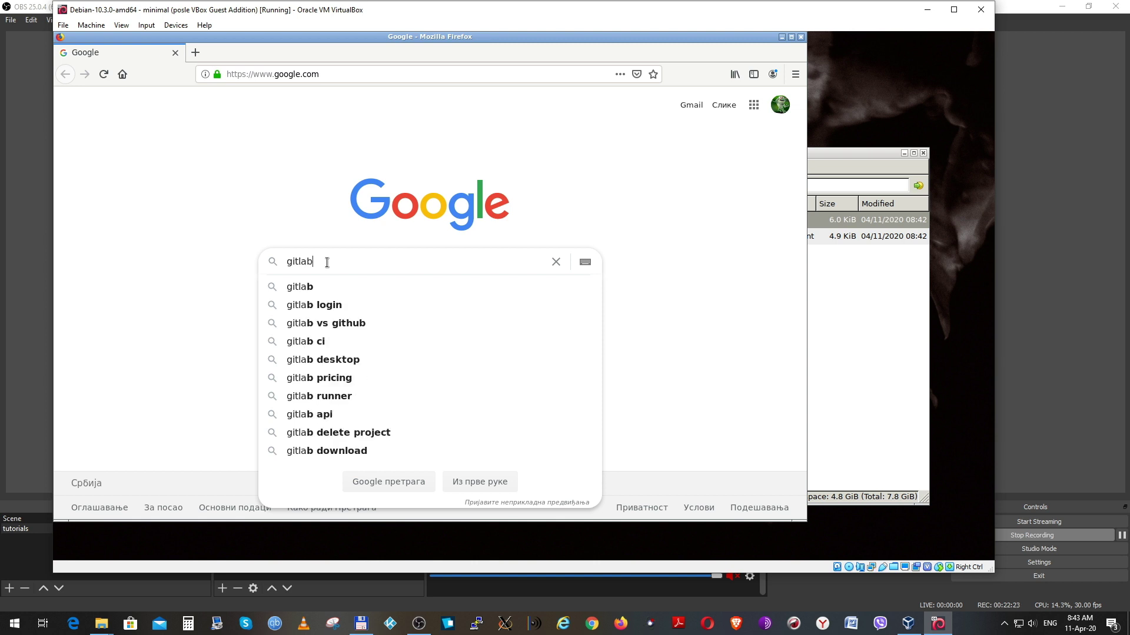
pyautogui.write('dwt2')
pyautogui.press('BackSpace')
pyautogui.write('1')
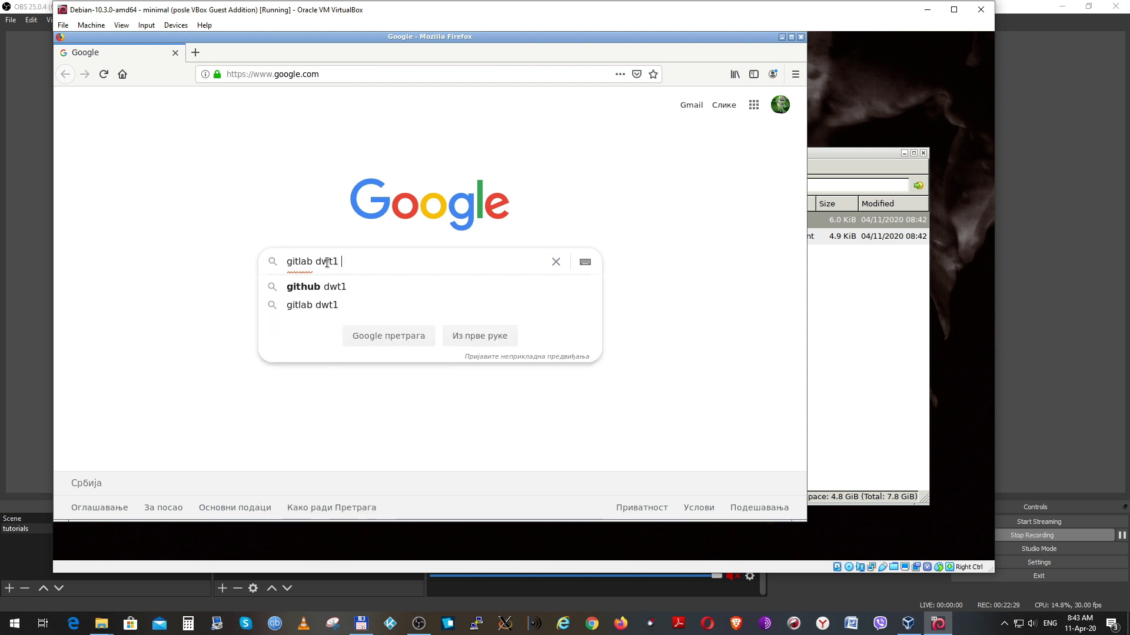
pyautogui.write(' dot')
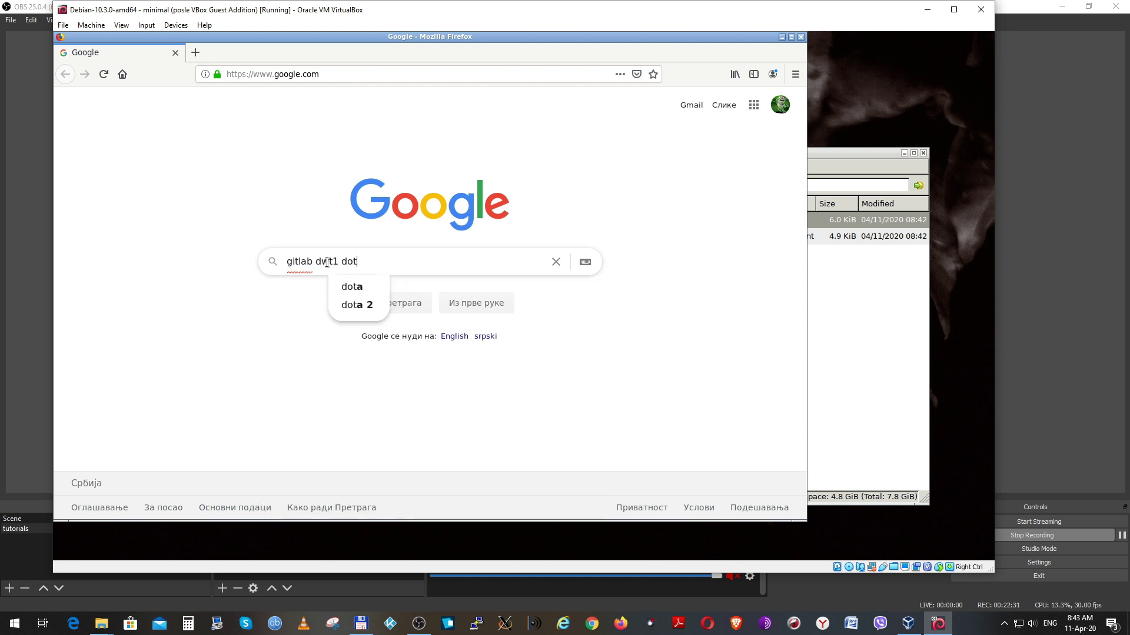
pyautogui.write('files')
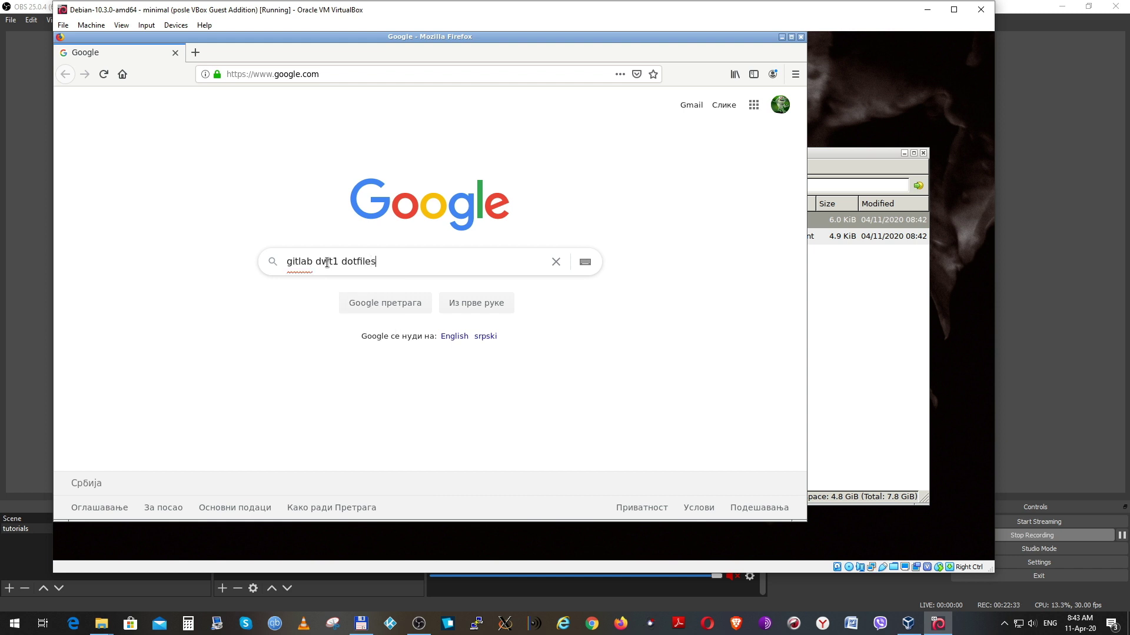
pyautogui.press('Return')
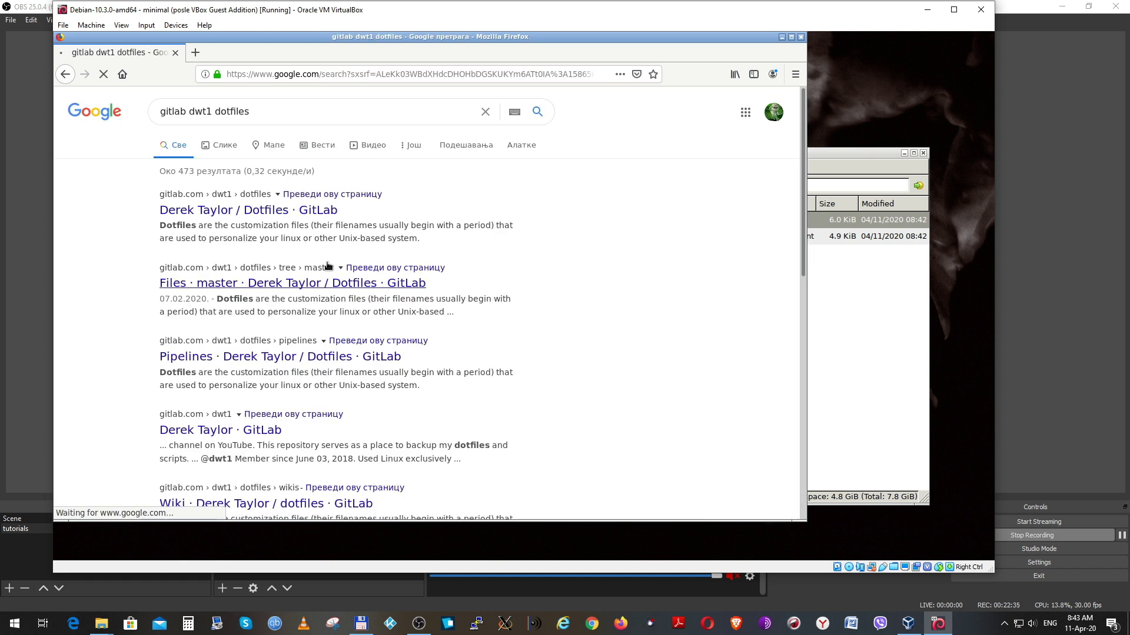
# Step: Open the dwt1 Dotfiles repository on GitLab from the search results and enter its .config folder
pyautogui.click(302, 210)
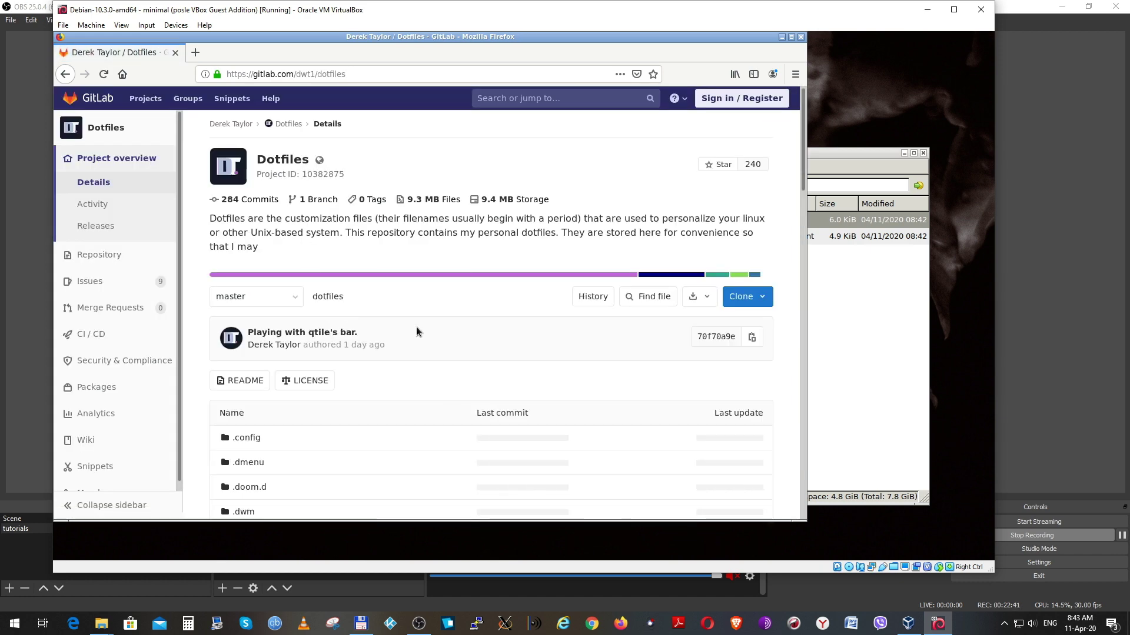
pyautogui.scroll(-3, 415, 331)
pyautogui.click(254, 341)
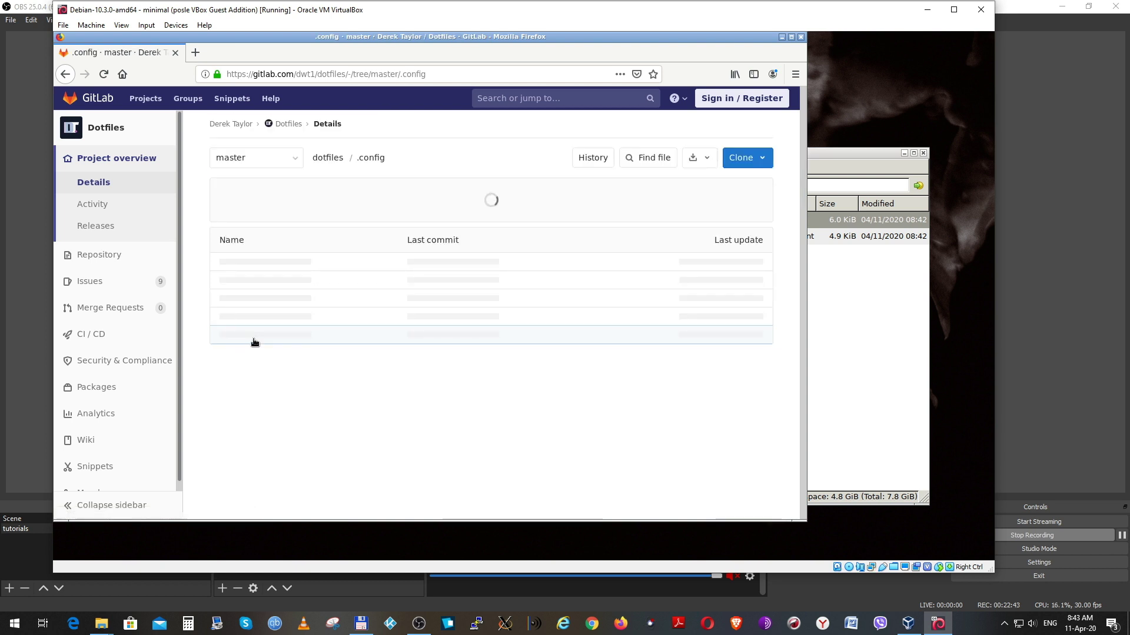
# Step: Open tint2rc in the repository's .config/tint2 folder and copy the file's entire contents through the "# End of config" line
pyautogui.scroll(-3, 320, 358)
pyautogui.scroll(-6, 319, 358)
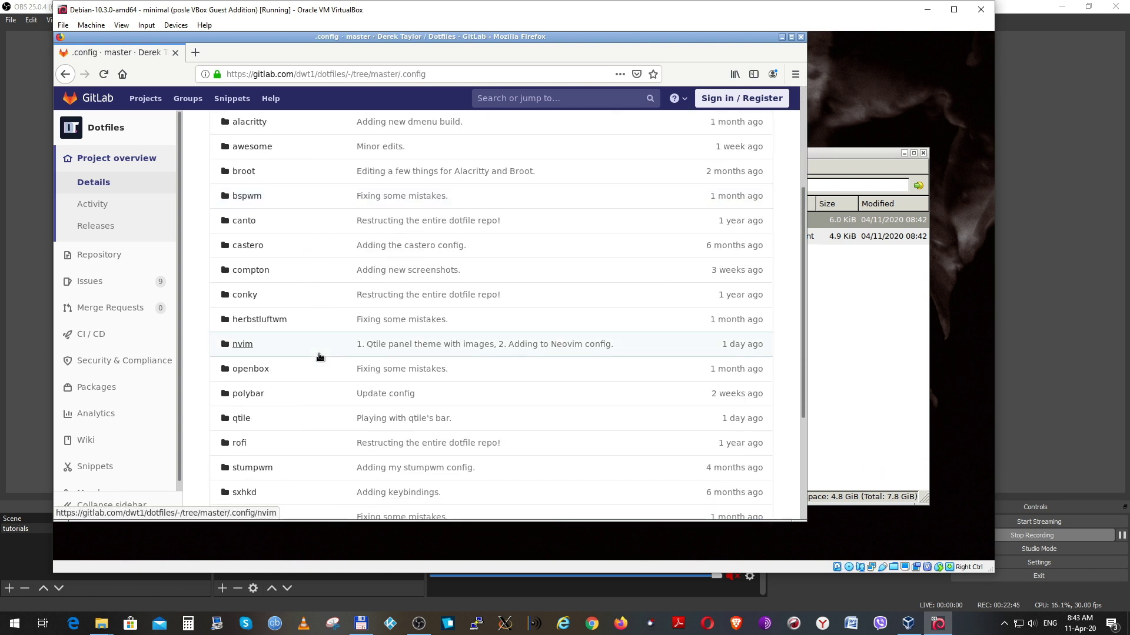
pyautogui.click(241, 433)
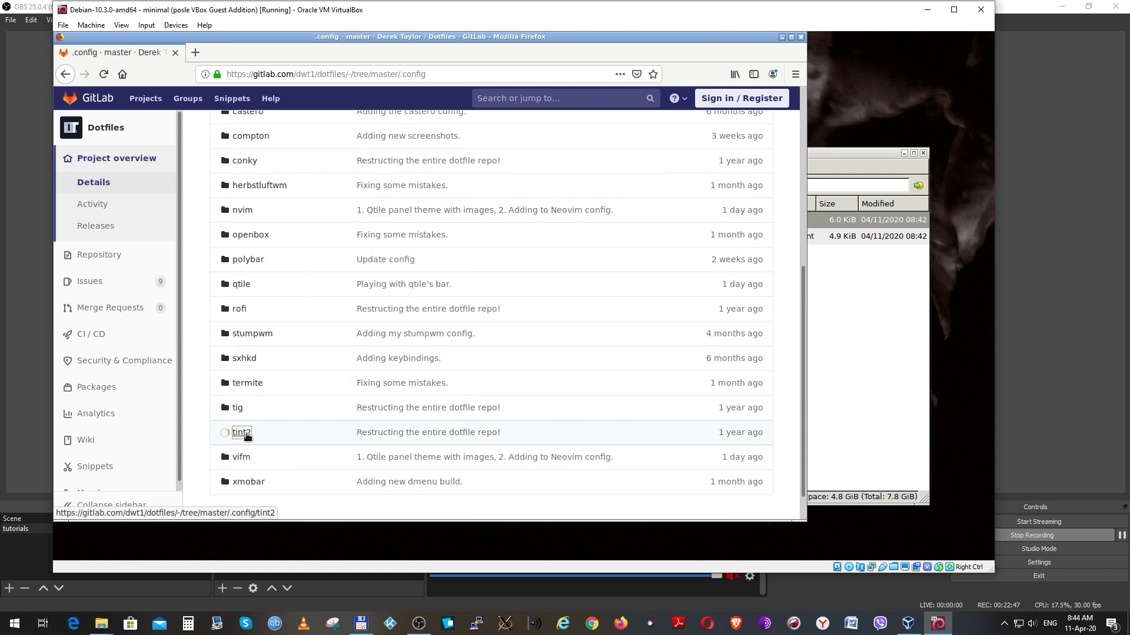
pyautogui.click(252, 316)
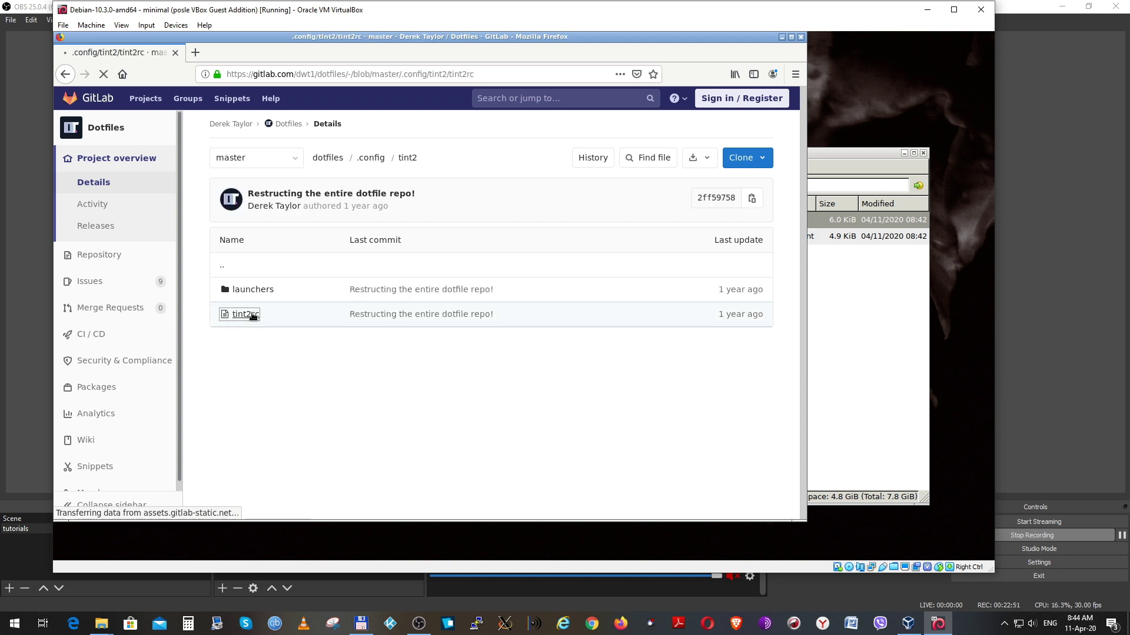
pyautogui.moveTo(235, 278); pyautogui.dragTo(393, 511)
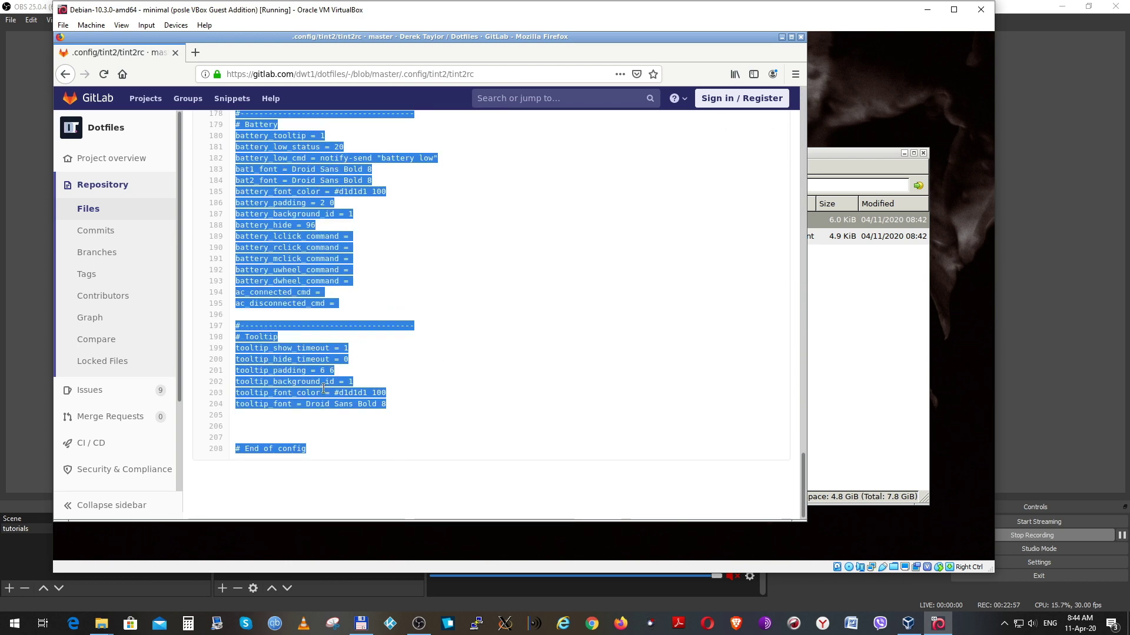
pyautogui.rightClick(310, 371)
pyautogui.click(348, 383)
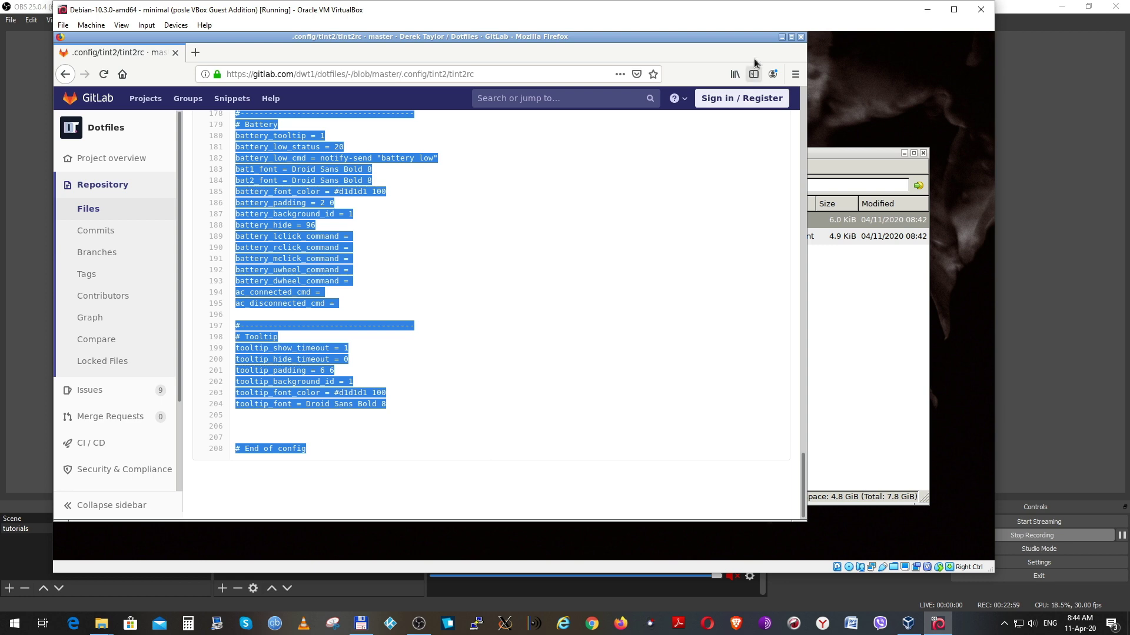
# Step: Minimize the browser, open the local tint2rc file in Mousepad and delete all of its contents
pyautogui.click(782, 37)
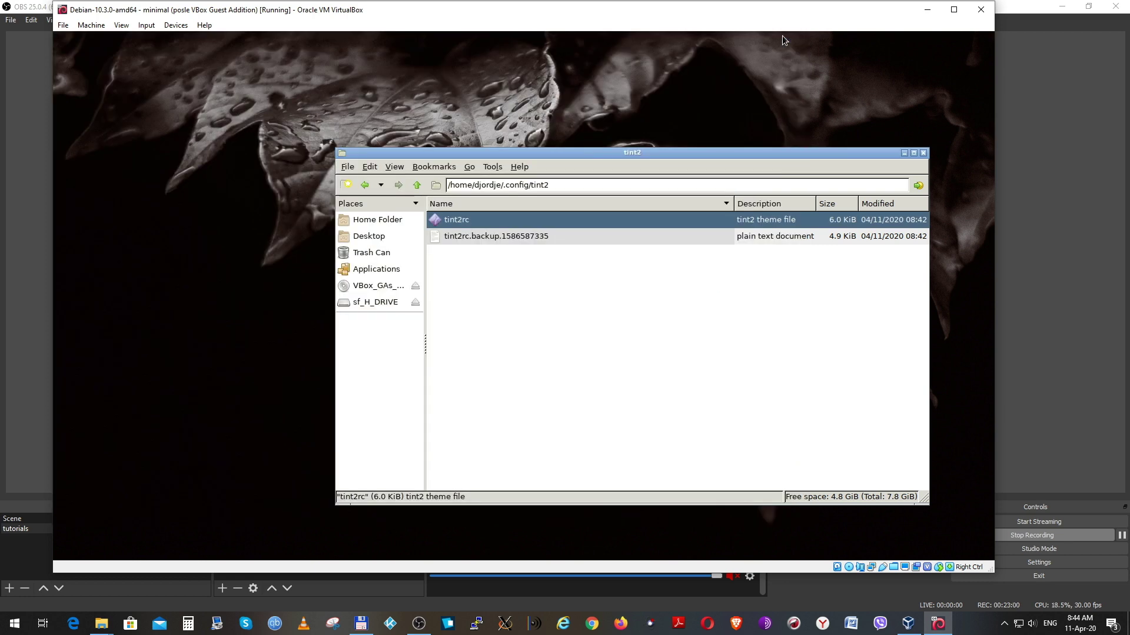
pyautogui.rightClick(459, 222)
pyautogui.click(533, 255)
pyautogui.click(336, 243)
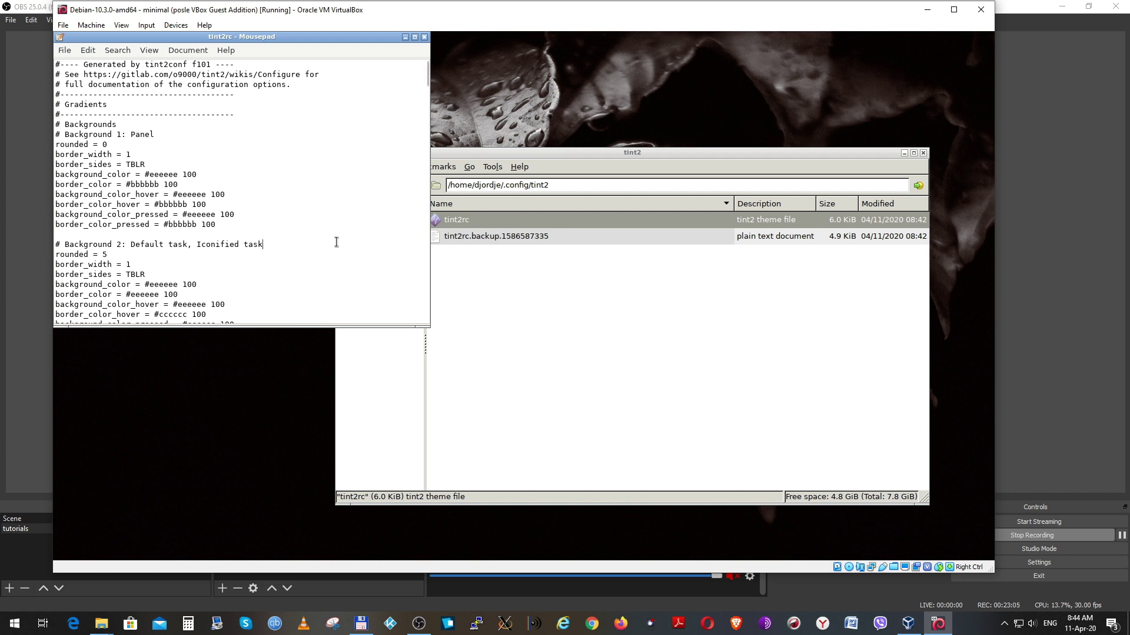
pyautogui.hotkey('ctrl', 'a')
pyautogui.press('Delete')
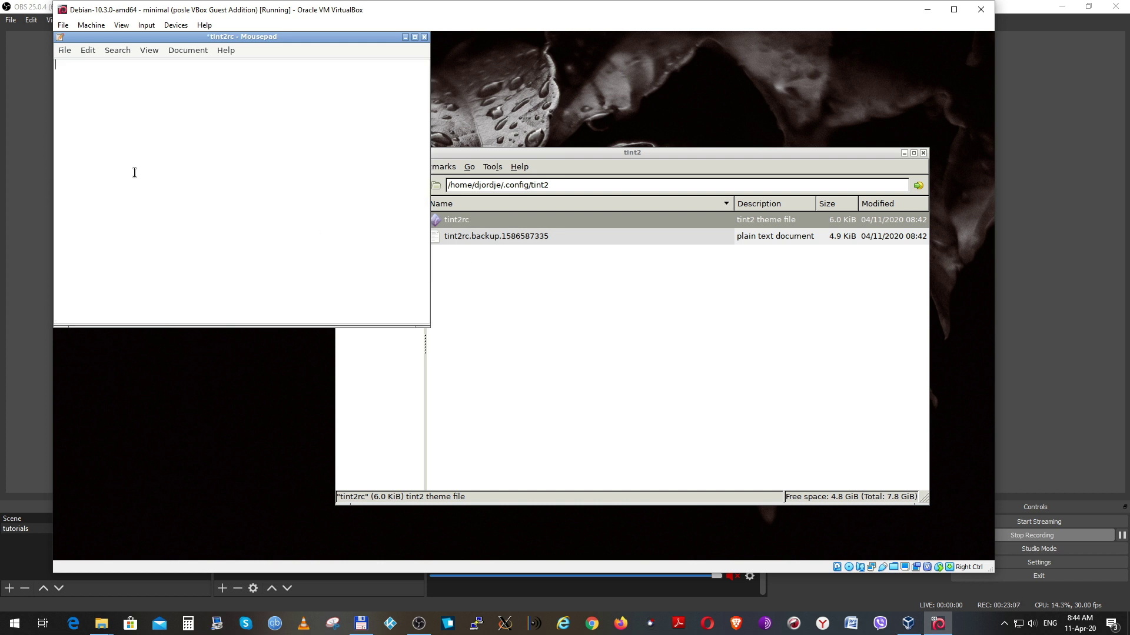
# Step: Paste the copied configuration into the local tint2rc as a column, save the file, and close the editor and file manager
pyautogui.rightClick(91, 87)
pyautogui.moveTo(174, 167)
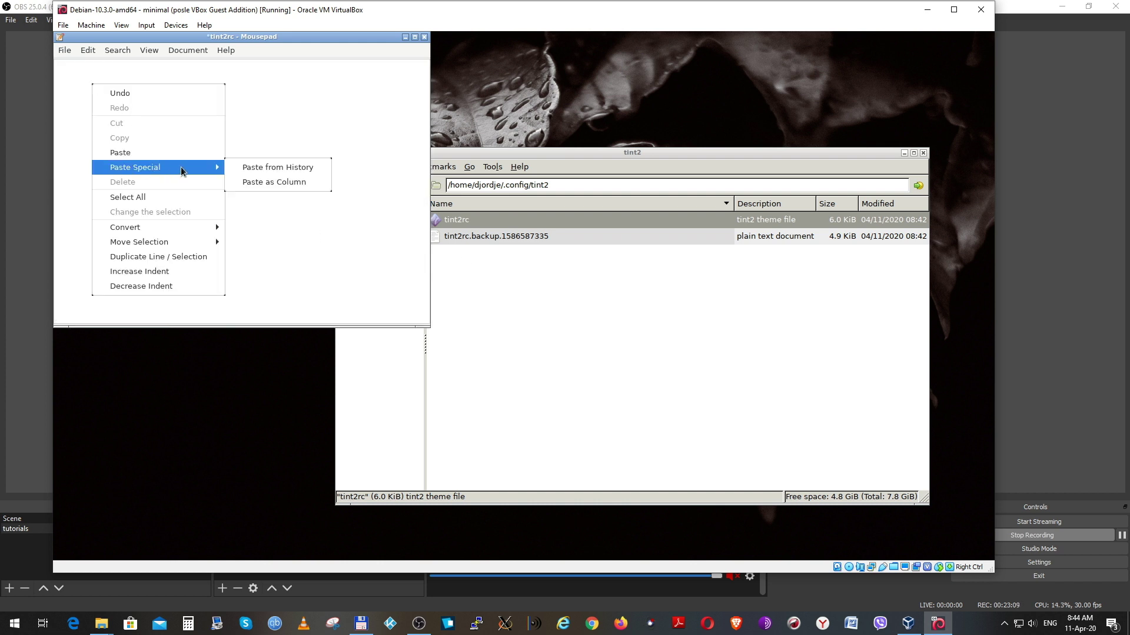
pyautogui.click(275, 180)
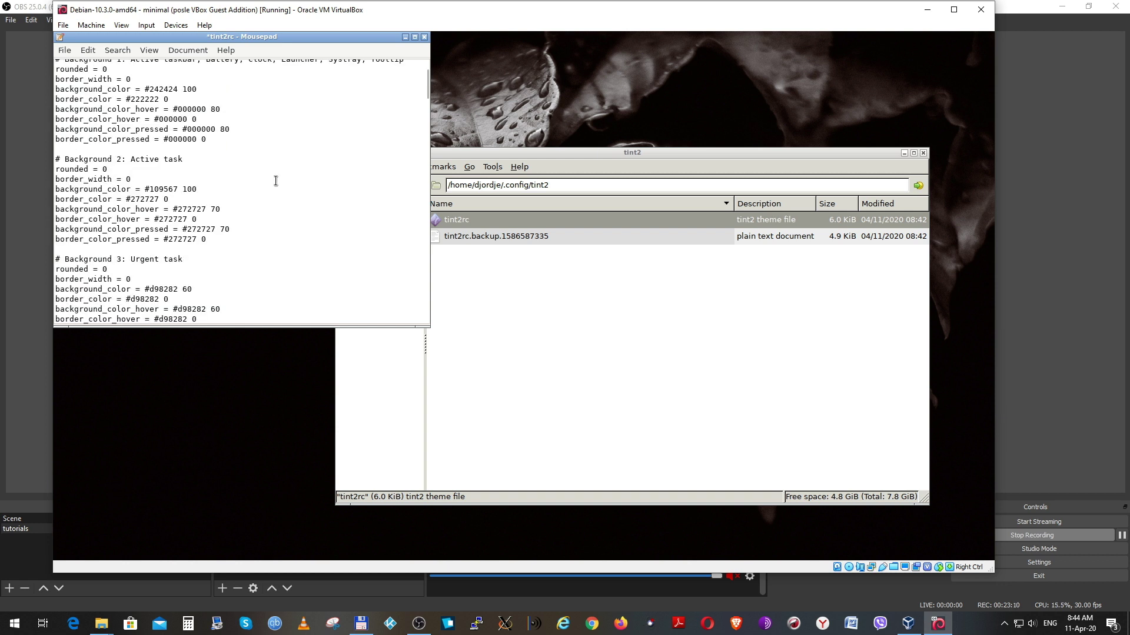
pyautogui.click(64, 51)
pyautogui.click(94, 140)
pyautogui.click(424, 37)
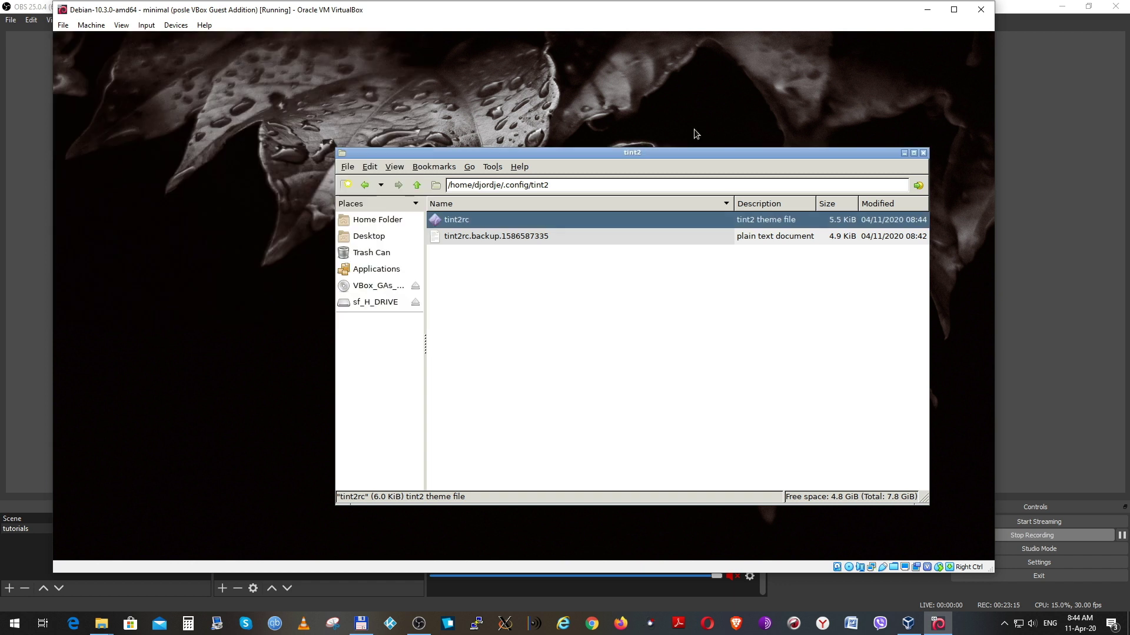
pyautogui.click(921, 154)
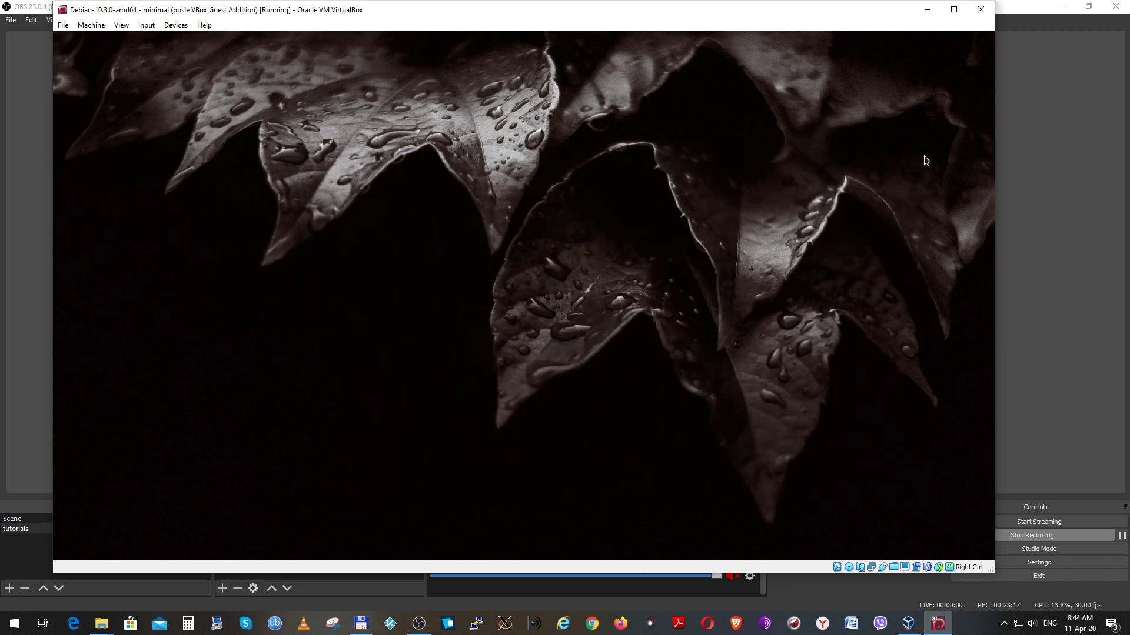
# Step: Open the Openbox logout dialog from the desktop and reboot the virtual machine
pyautogui.rightClick(221, 174)
pyautogui.rightClick(222, 174)
pyautogui.rightClick(221, 174)
pyautogui.click(238, 311)
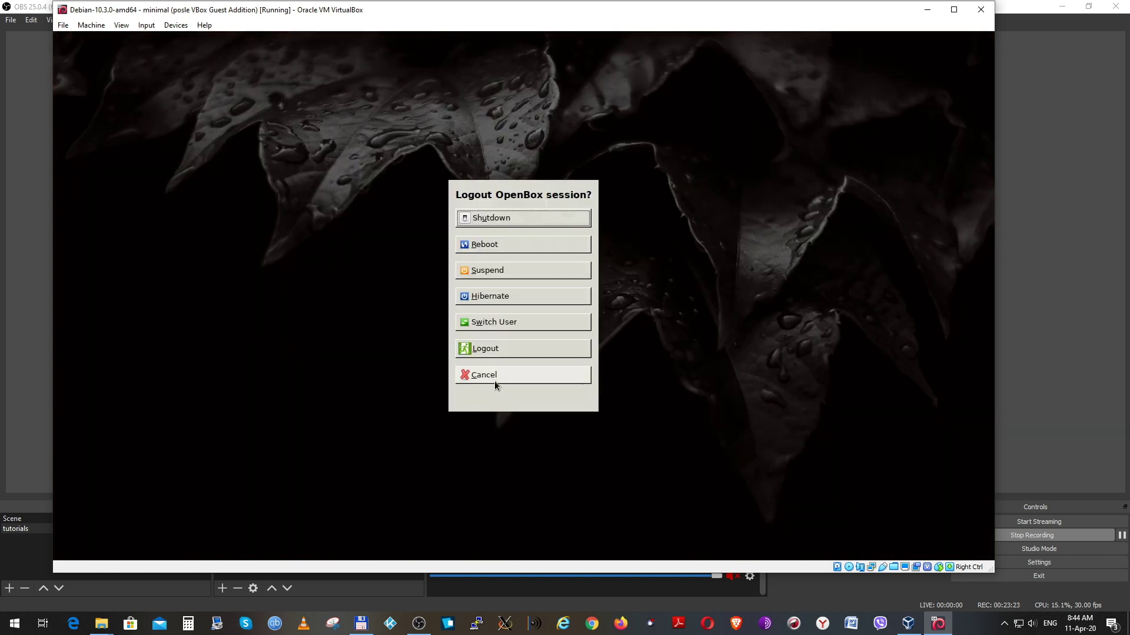
pyautogui.click(487, 246)
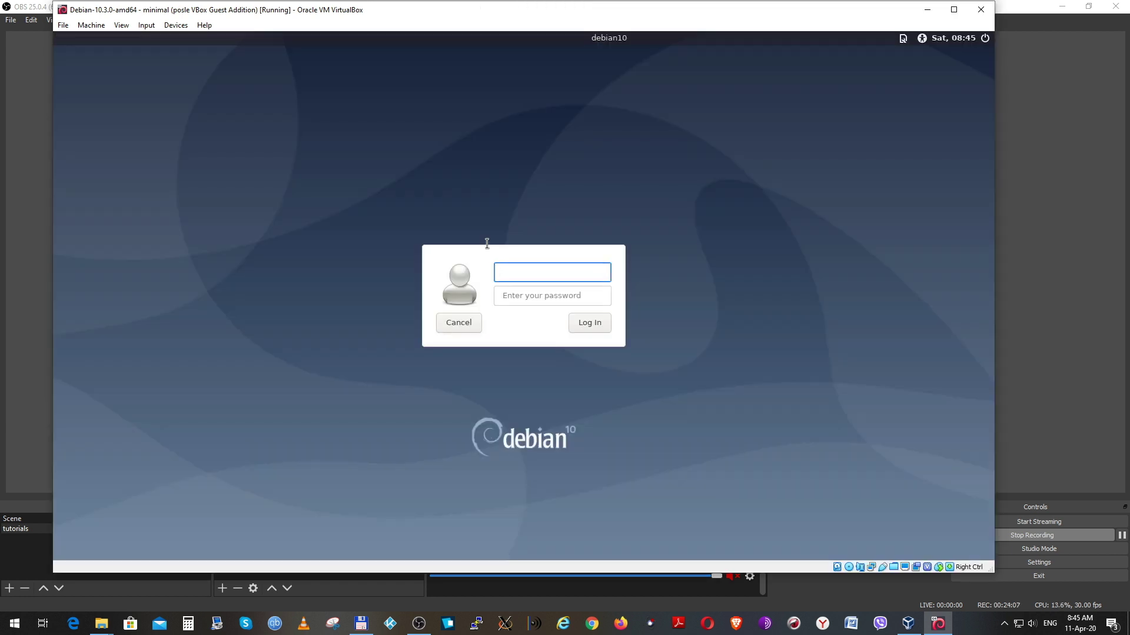
# Step: Log in to the Debian session with the account username and password
pyautogui.write('djordje')
pyautogui.press('Tab')
pyautogui.write('•••••••')
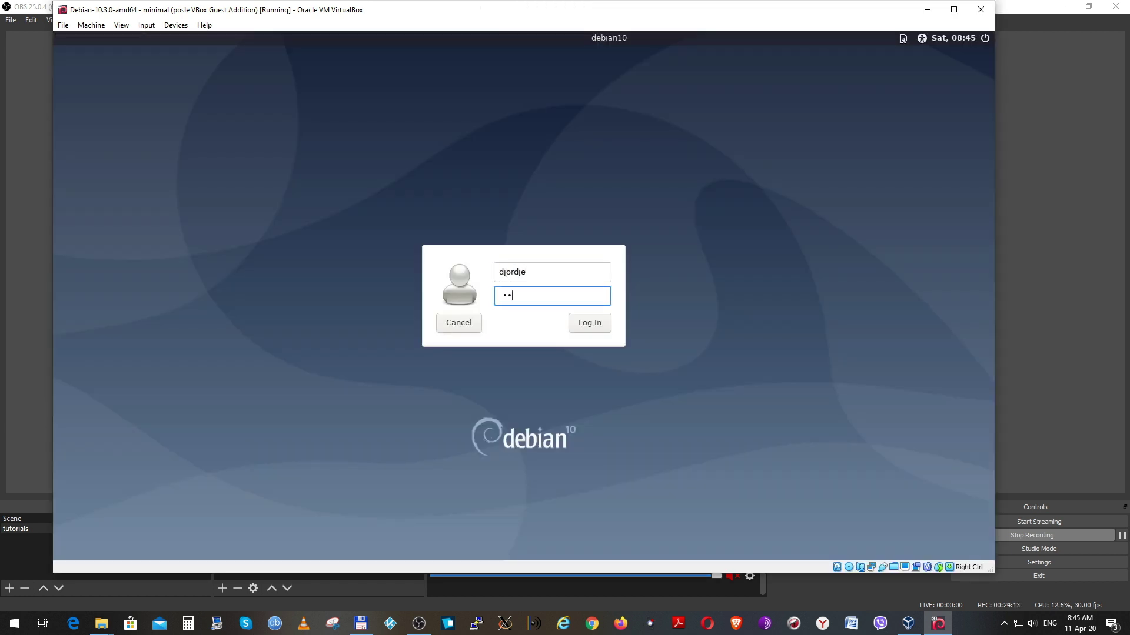
pyautogui.press('Return')
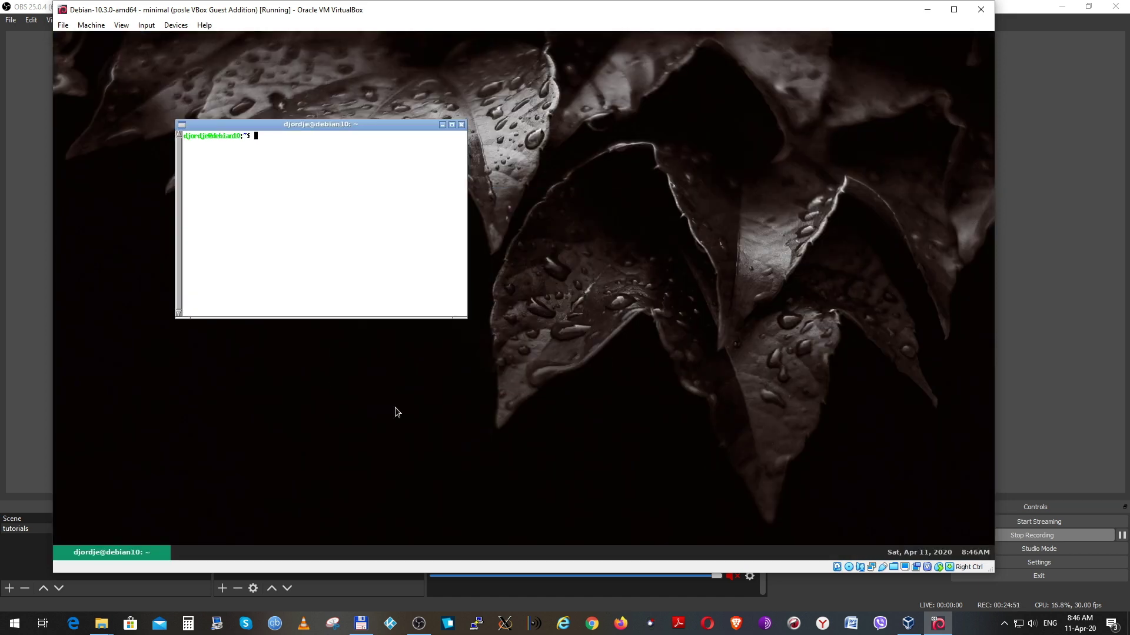
# Step: Enlarge the terminal window and try to run "cp /etc/xdg/openbox/menu.xml ~/.comfig/openbox"
pyautogui.moveTo(465, 316); pyautogui.dragTo(919, 501)
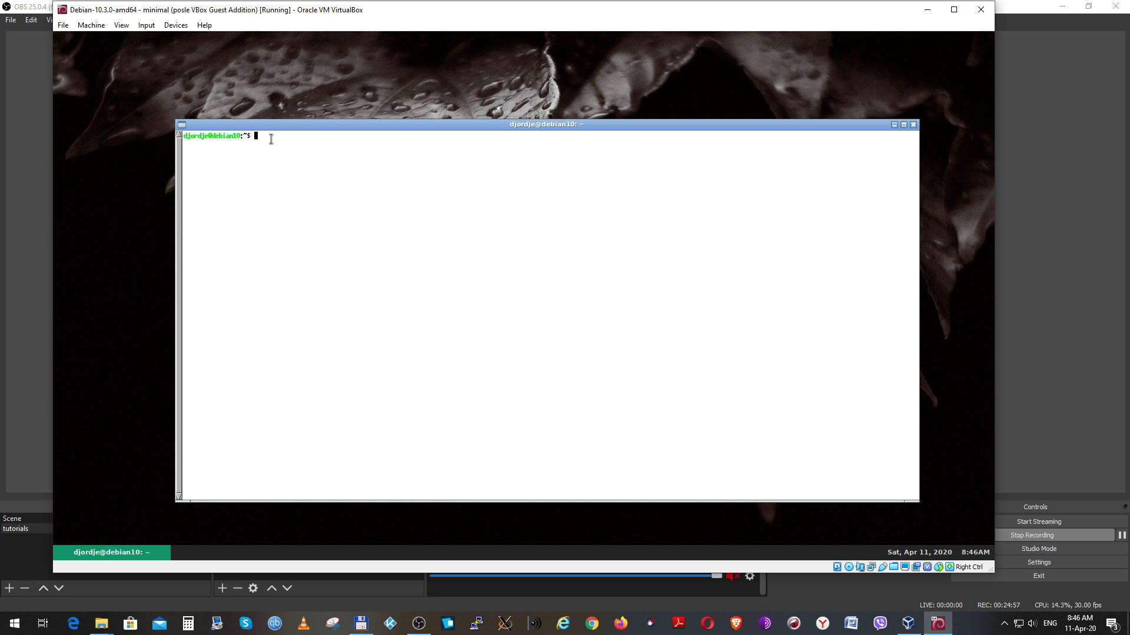
pyautogui.write('cp /ec')
pyautogui.write('c/xdg/openbox/menu.xml ~/.comfig/openbox')
pyautogui.press('Return')
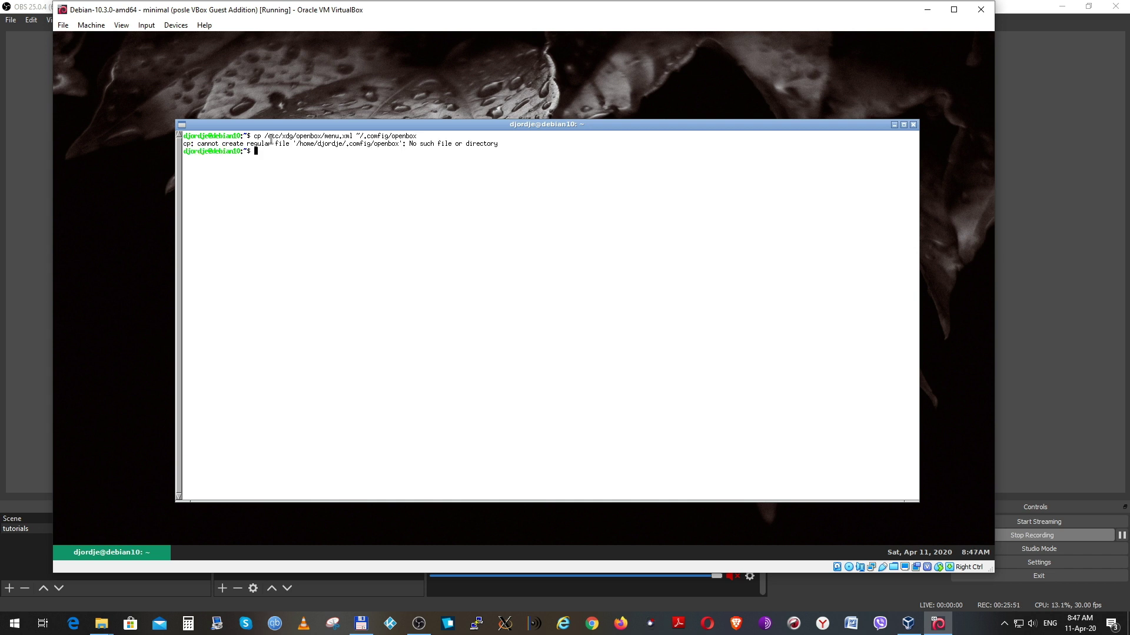
# Step: Try the previous copy command again with sudo in front, supplying the account password
pyautogui.press('Up')
pyautogui.write('sudo')
pyautogui.press('Return')
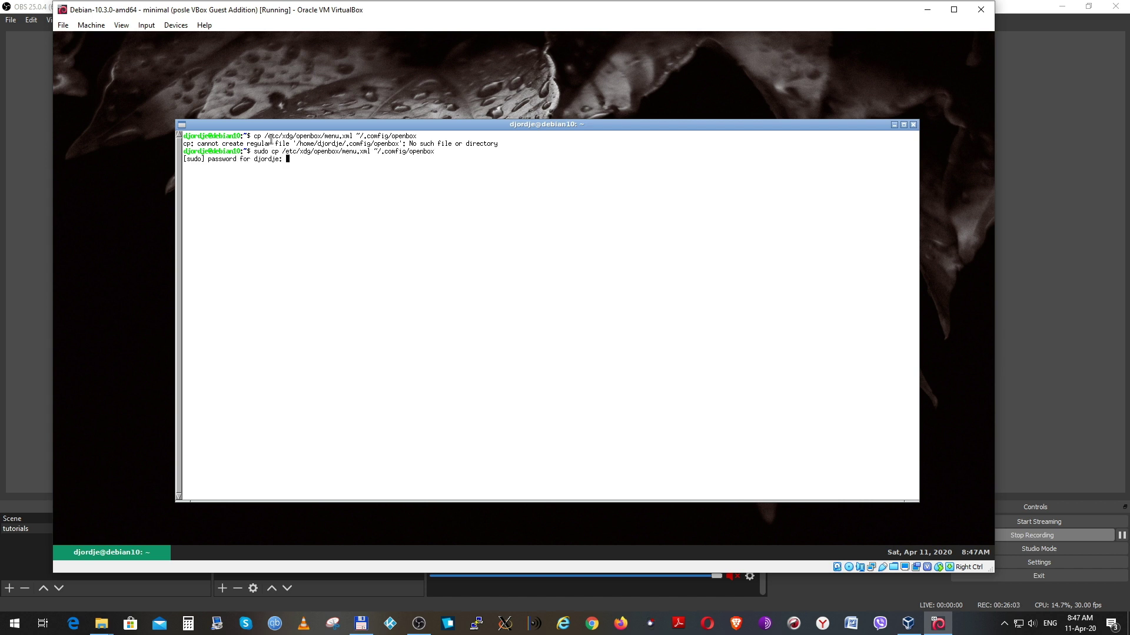
pyautogui.press('Return')
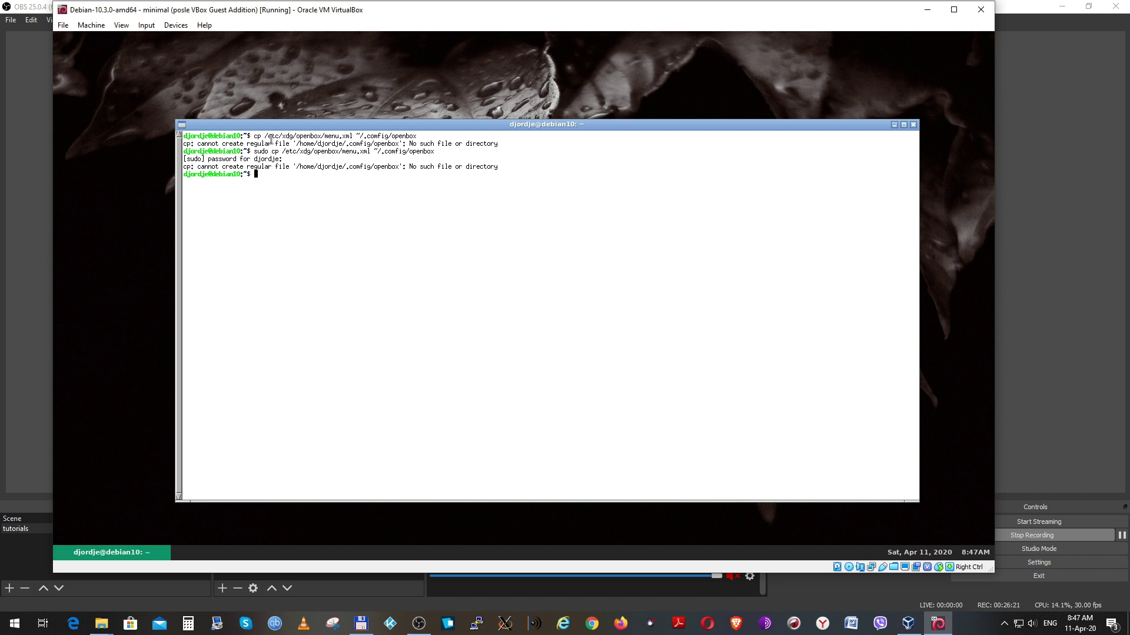
# Step: Correct the destination path, run "sudo cp /etc/xdg/openbox/menu.xml ~/.config/openbox", and close the terminal
pyautogui.press('Up')
pyautogui.press('Left')
pyautogui.press('Left')
pyautogui.press('Left')
pyautogui.press('Left')
pyautogui.press('Left')
pyautogui.press('Left')
pyautogui.press('Left')
pyautogui.press('Left')
pyautogui.press('Left')
pyautogui.press('Left')
pyautogui.press('Left')
pyautogui.press('BackSpace')
pyautogui.write('n')
pyautogui.press('Return')
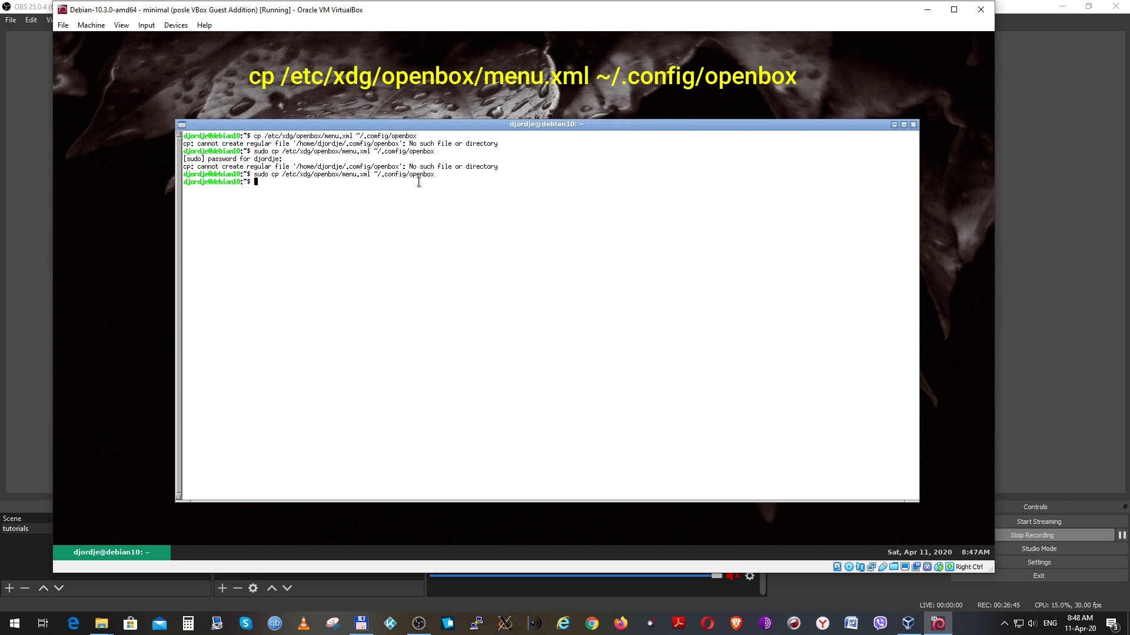
pyautogui.click(912, 127)
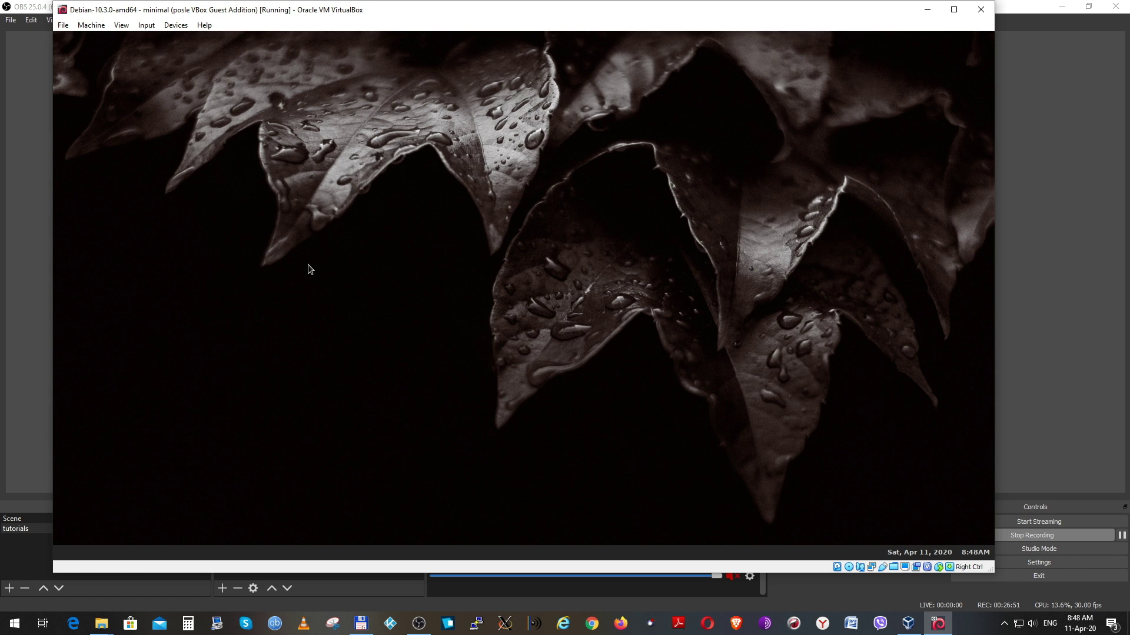
# Step: Launch PCManFM from the desktop and open the .config/openbox folder inside the home folder
pyautogui.rightClick(308, 264)
pyautogui.click(338, 324)
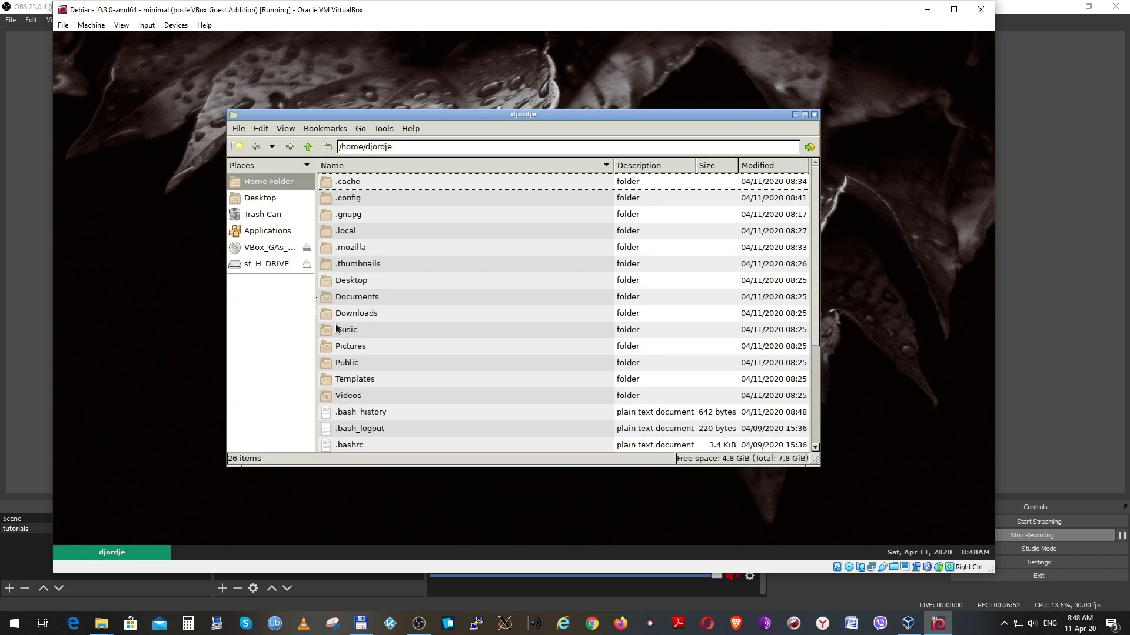
pyautogui.doubleClick(358, 200)
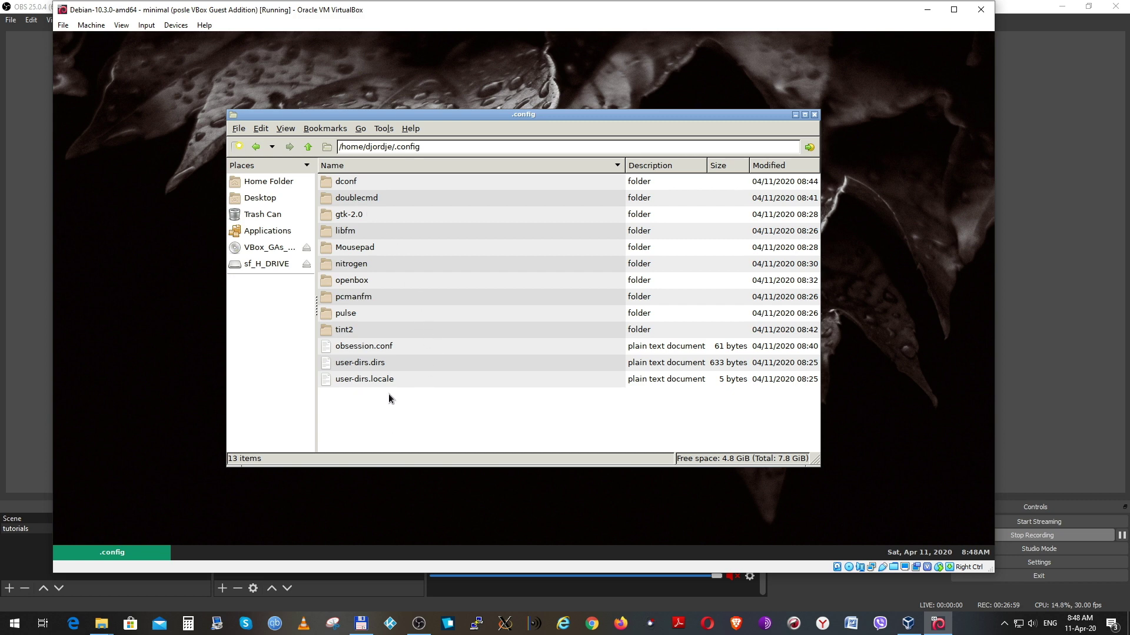
pyautogui.click(284, 131)
pyautogui.click(284, 130)
pyautogui.doubleClick(358, 281)
# Step: Set the Execute permission of menu.xml to Only owner in its file properties
pyautogui.rightClick(356, 200)
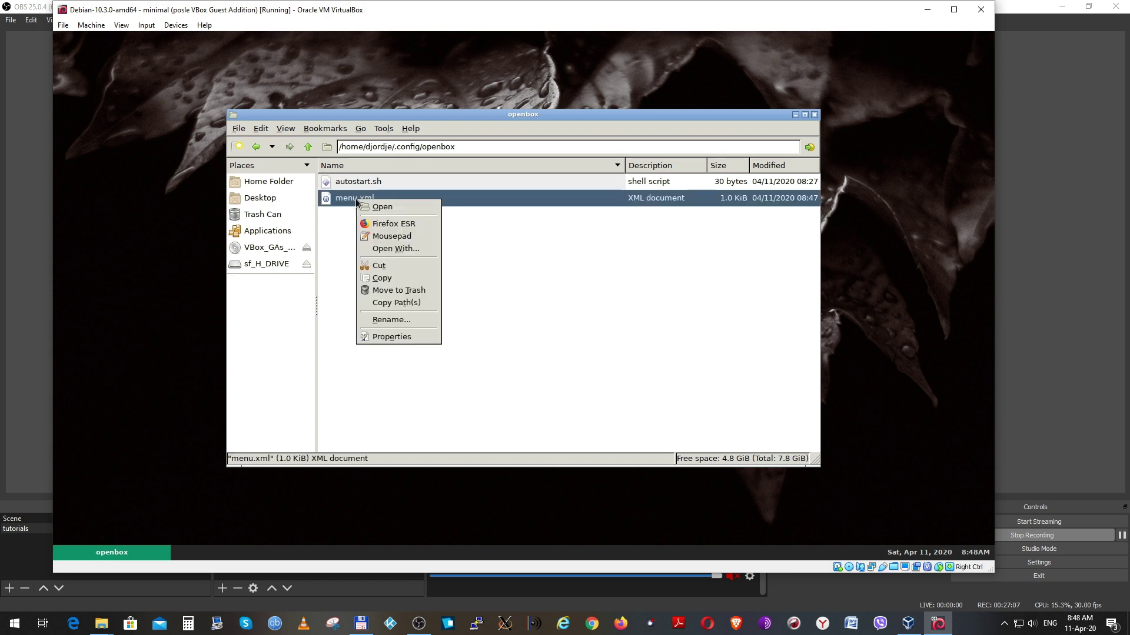
pyautogui.click(395, 336)
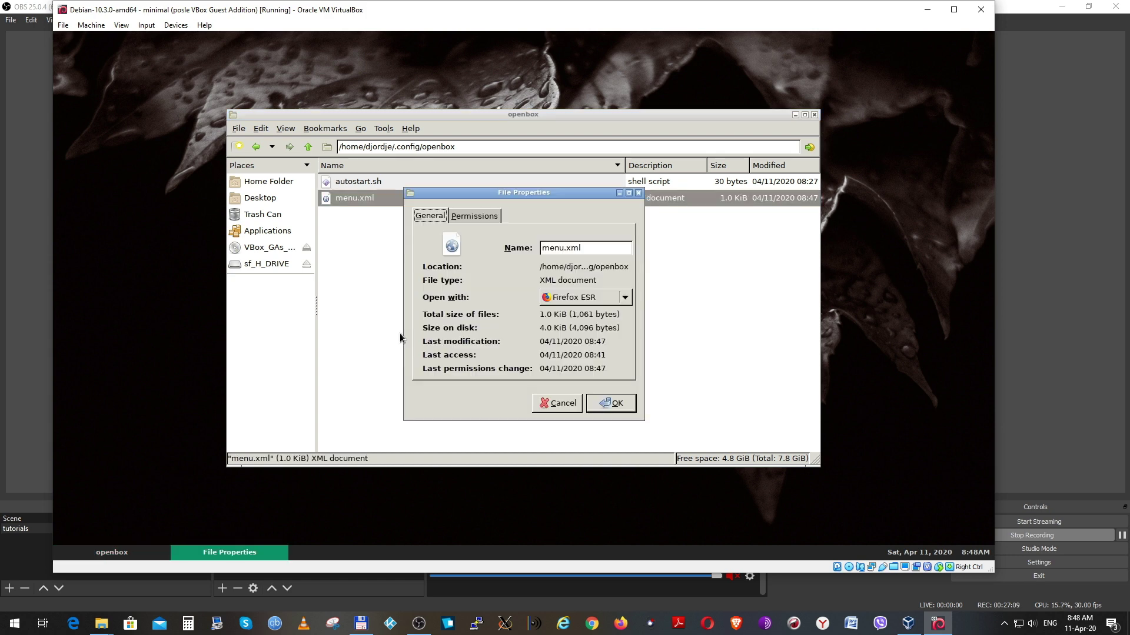
pyautogui.click(475, 219)
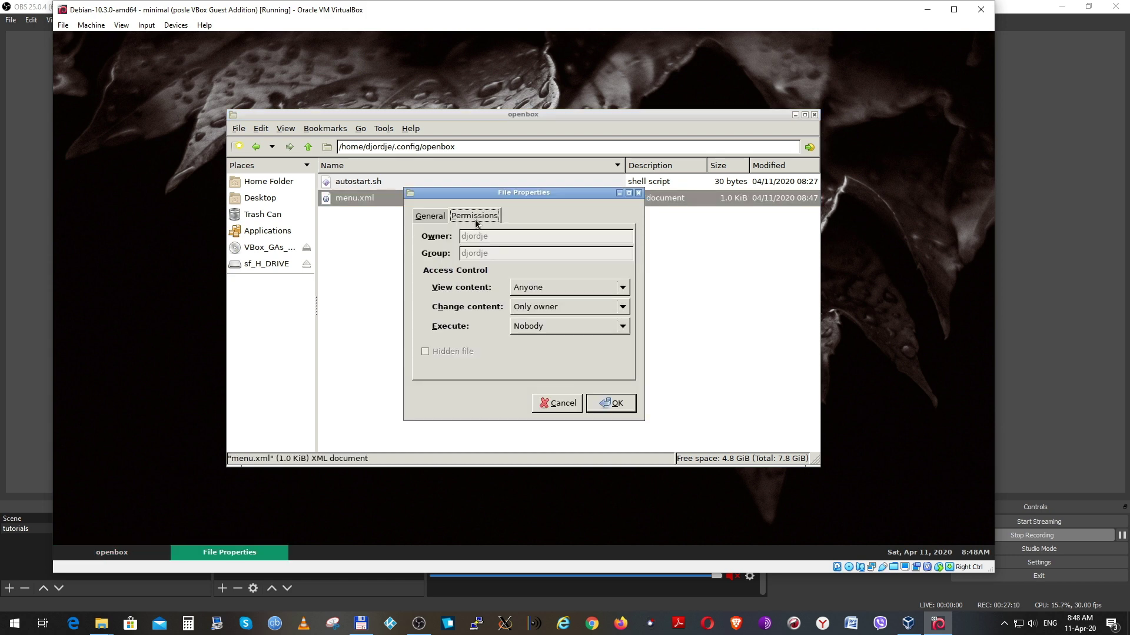
pyautogui.click(533, 331)
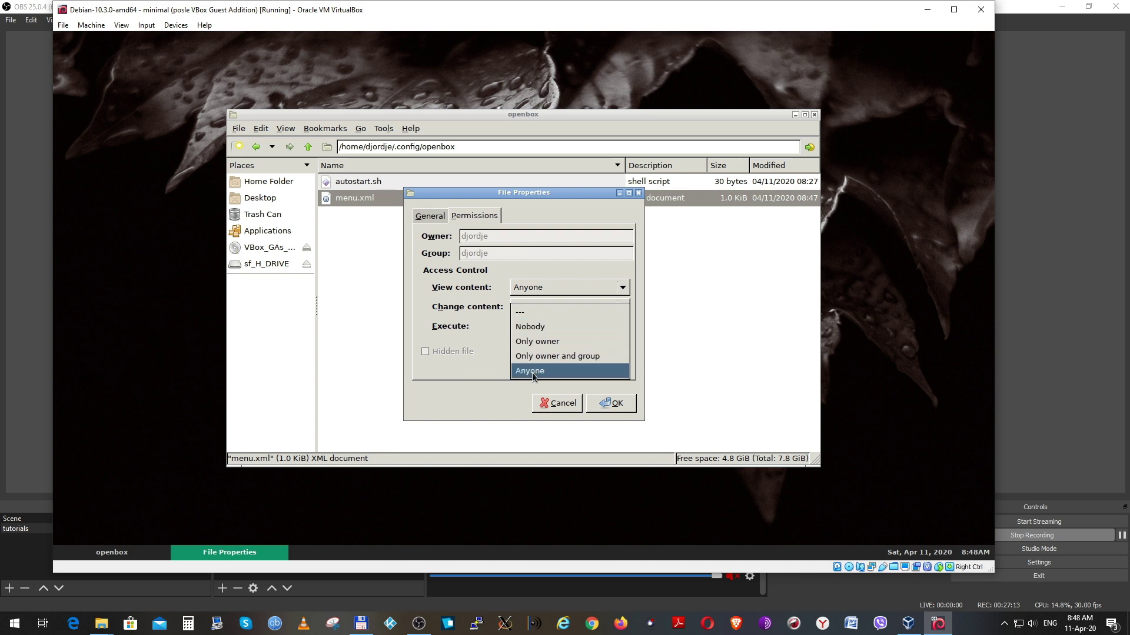
pyautogui.click(534, 343)
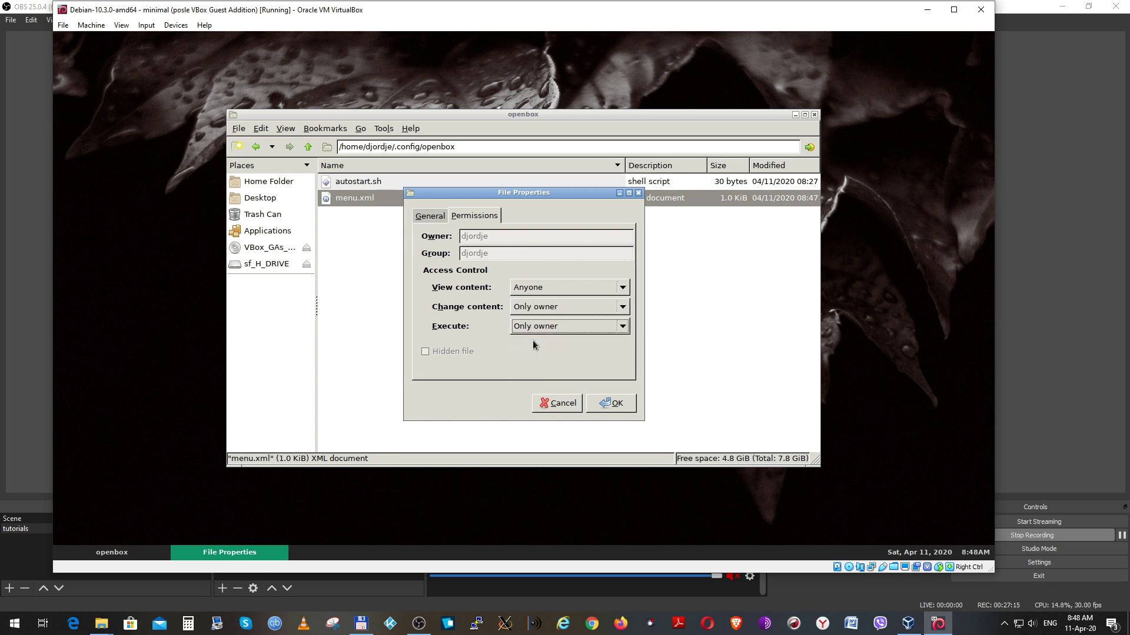
pyautogui.click(615, 405)
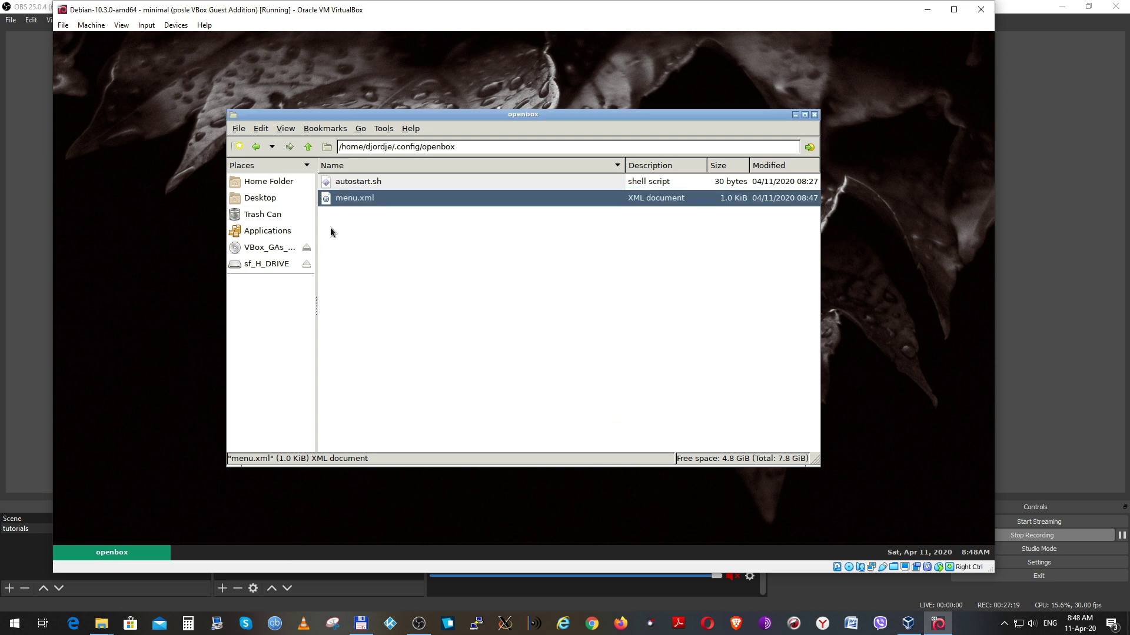
# Step: Reopen the properties of menu.xml and check its permissions
pyautogui.click(373, 186)
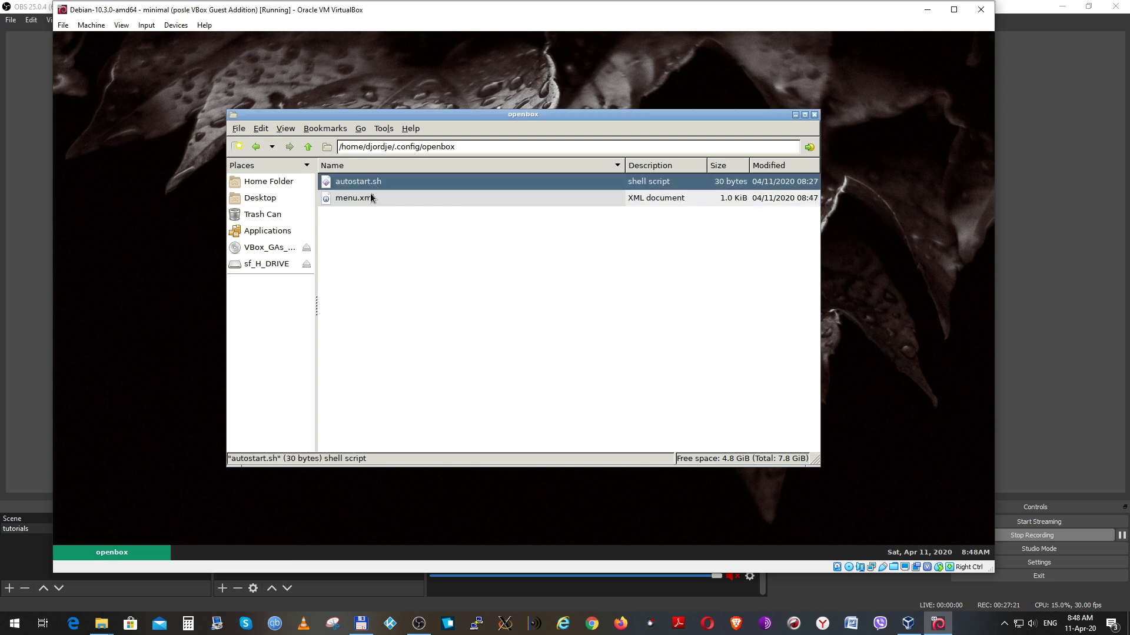
pyautogui.rightClick(373, 198)
pyautogui.click(408, 344)
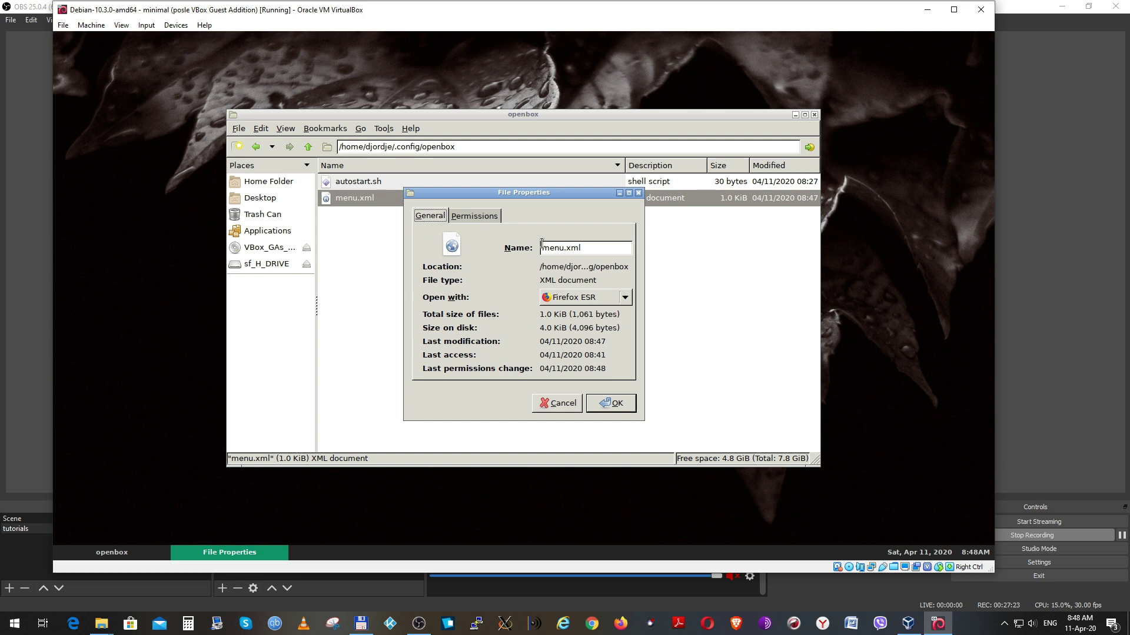
pyautogui.click(489, 215)
pyautogui.click(612, 403)
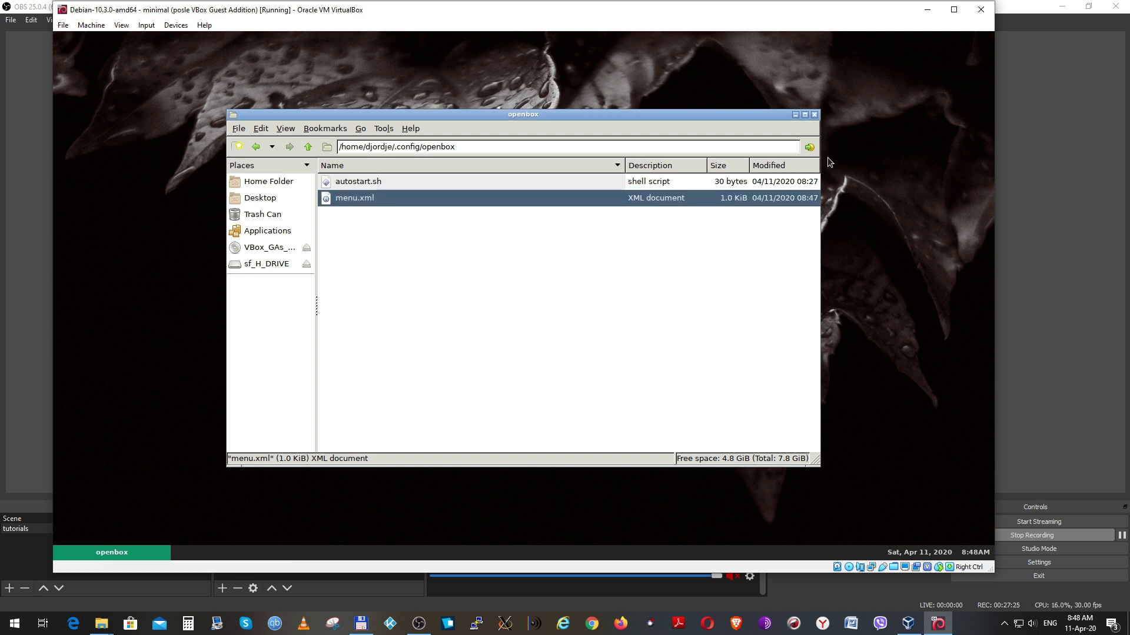
# Step: Close the file manager and reboot the virtual machine through the desktop's LogOut entry
pyautogui.click(815, 114)
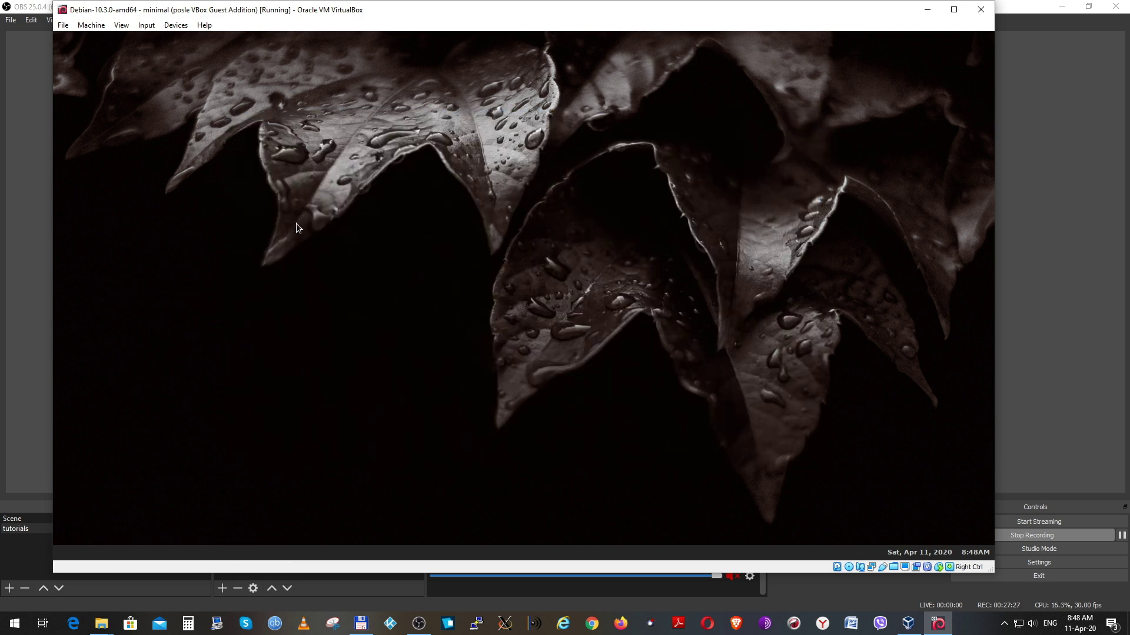
pyautogui.rightClick(258, 205)
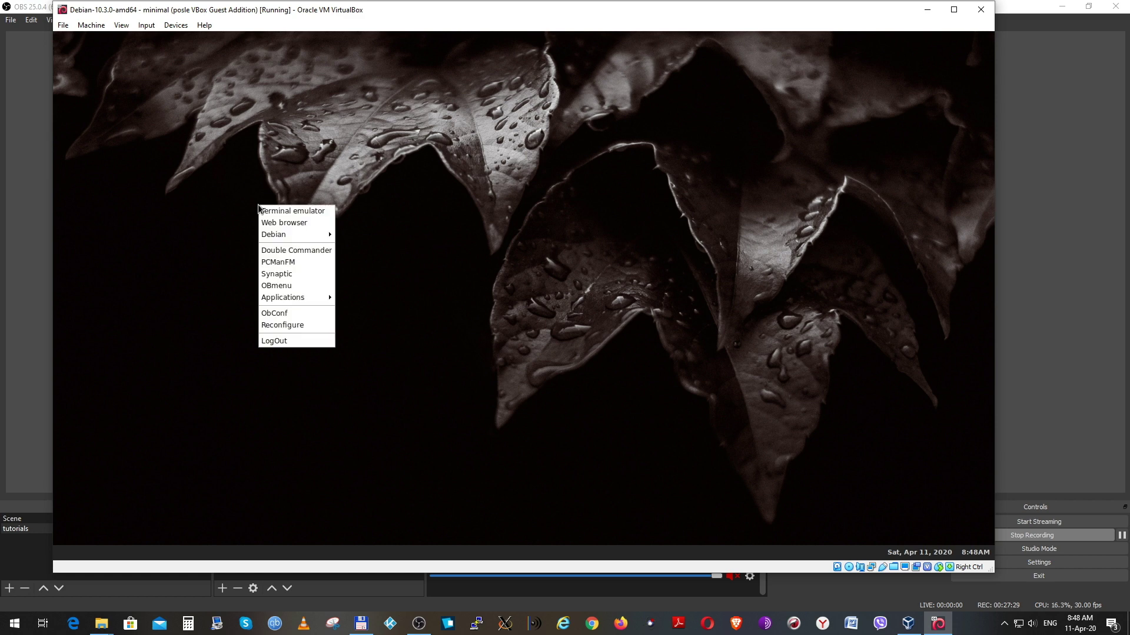
pyautogui.click(294, 342)
pyautogui.click(496, 245)
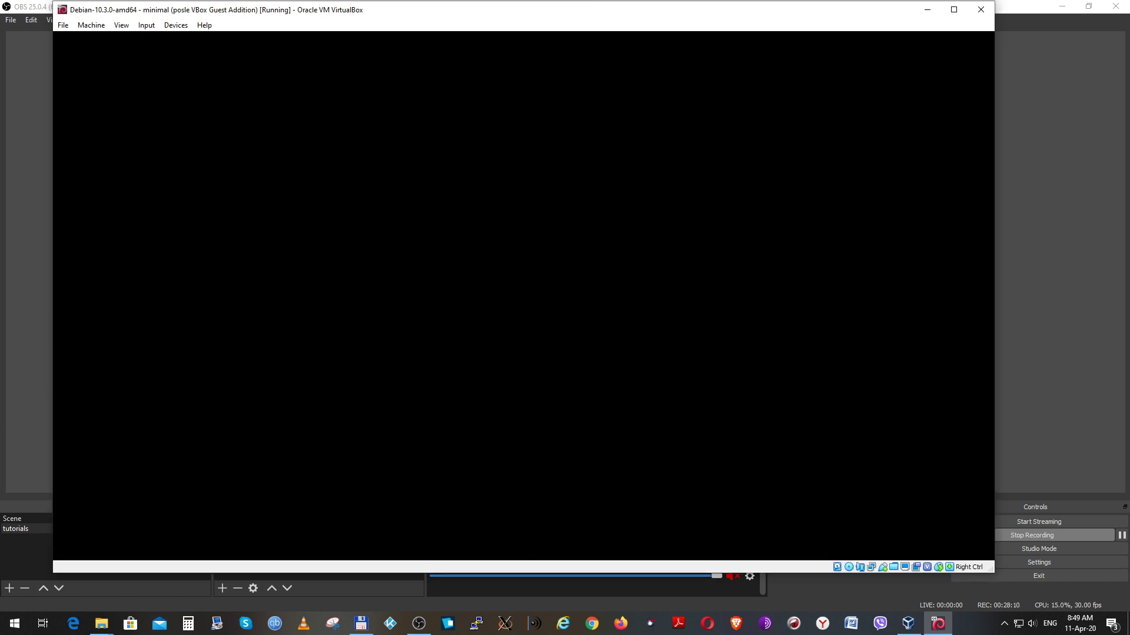
# Step: Log in to Debian with the account's username and password
pyautogui.write('djordje')
pyautogui.press('Tab')
pyautogui.write('••••••')
pyautogui.press('Return')
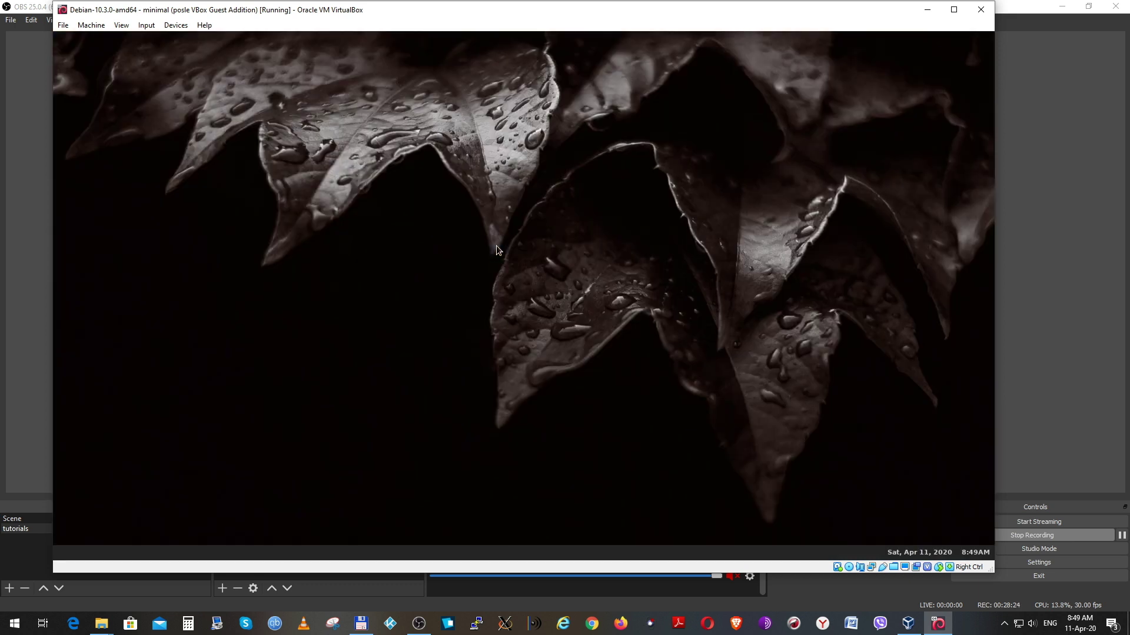
# Step: Run "obmenu" in a terminal and expand the Openbox 3 menu in the editor
pyautogui.rightClick(253, 228)
pyautogui.click(265, 234)
pyautogui.write('obmenu')
pyautogui.press('Return')
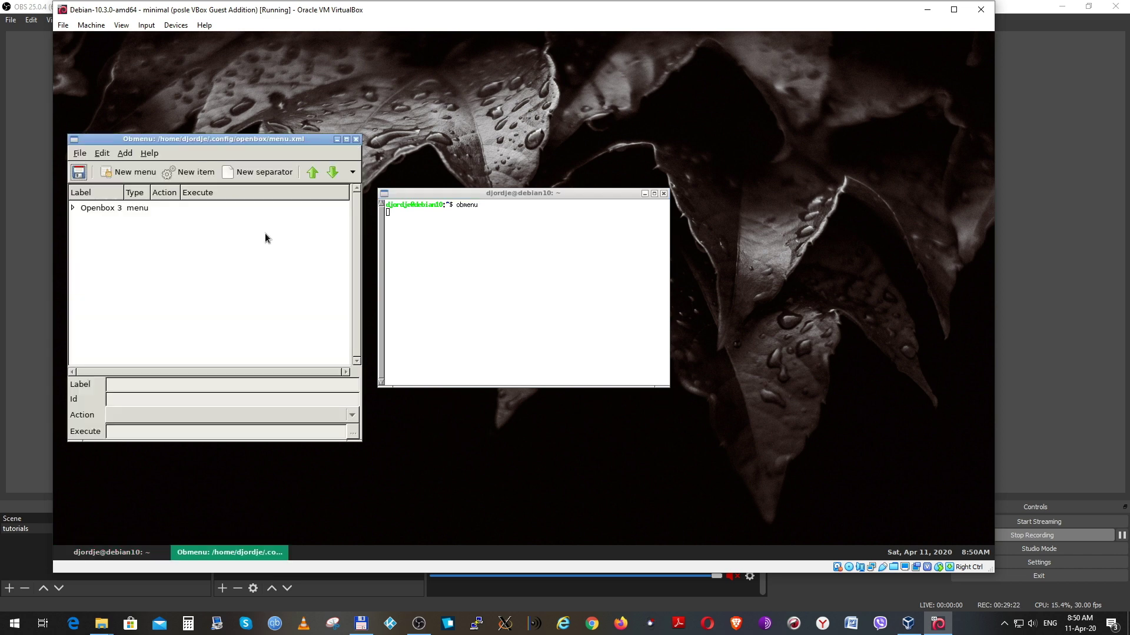
pyautogui.click(72, 207)
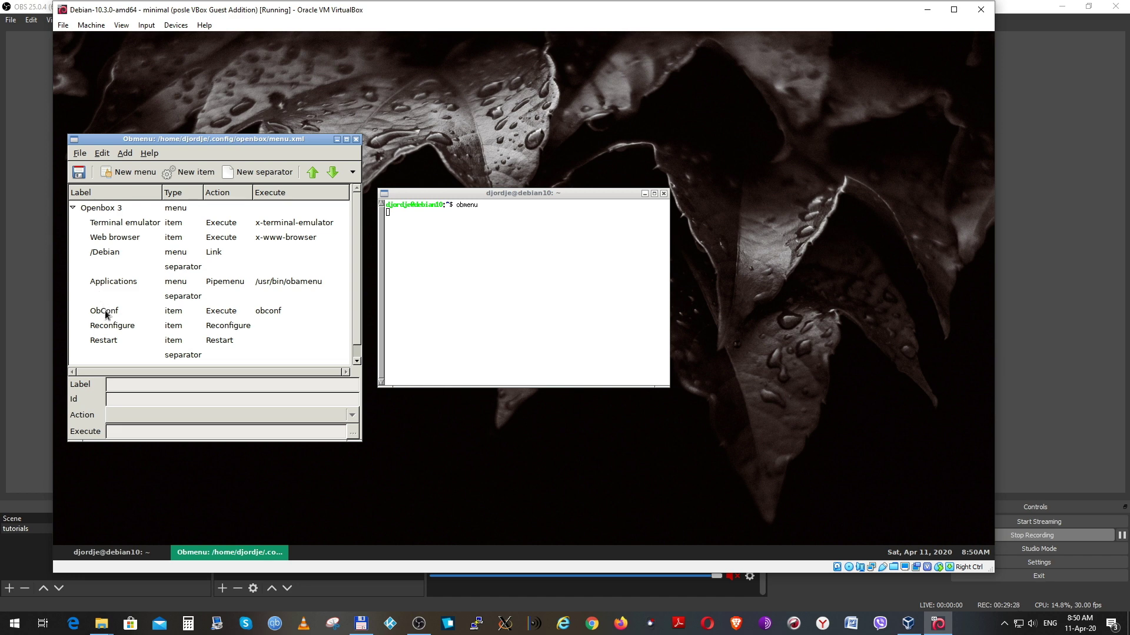
# Step: Add an item labelled obmenu above Applications that executes "obmenu"
pyautogui.click(104, 310)
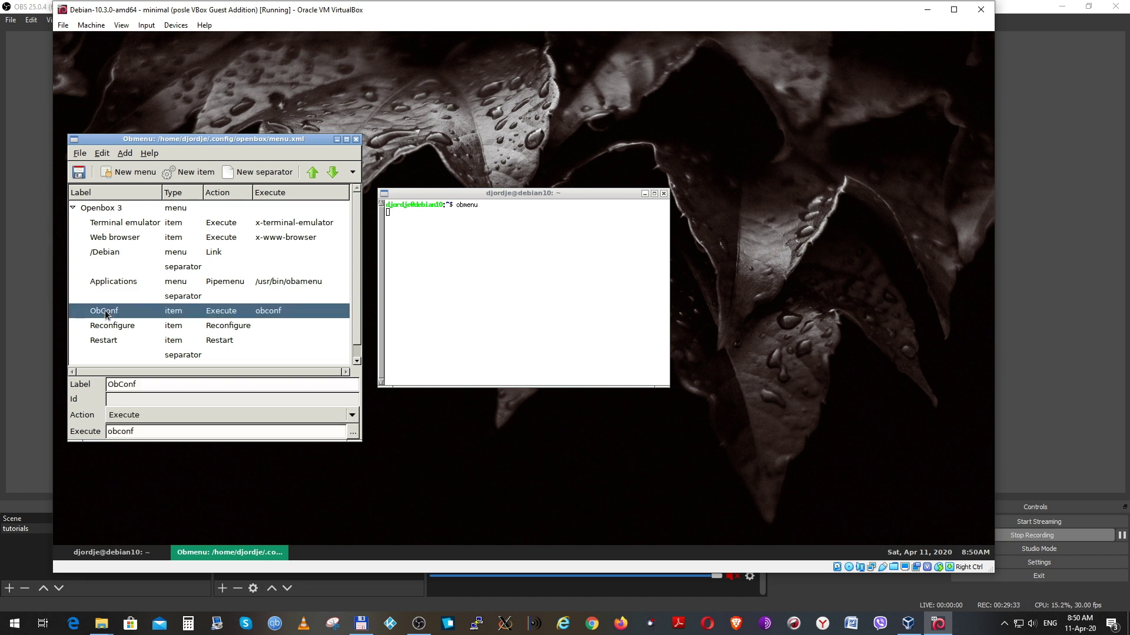
pyautogui.click(105, 281)
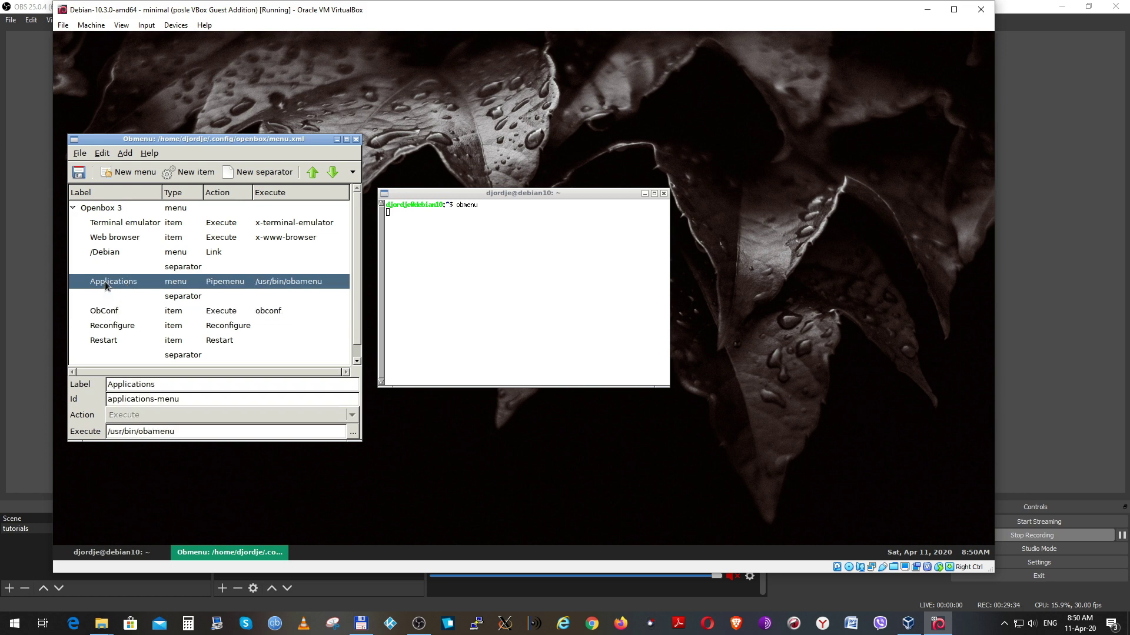
pyautogui.click(189, 172)
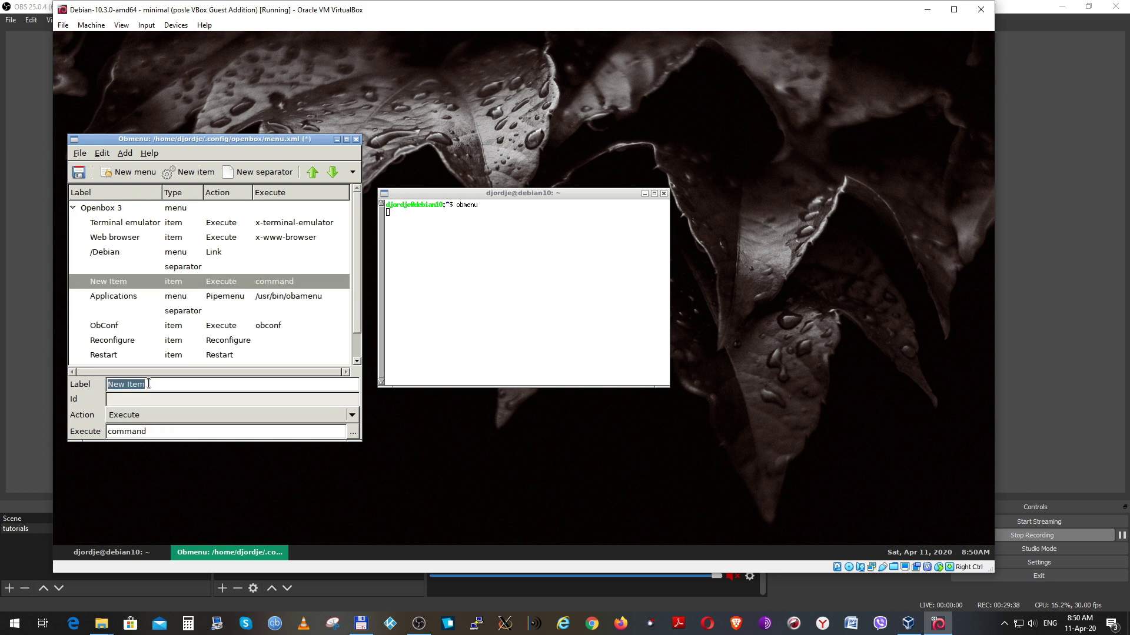
pyautogui.write('obmenu')
pyautogui.moveTo(148, 432); pyautogui.dragTo(86, 437)
pyautogui.write('obmenu')
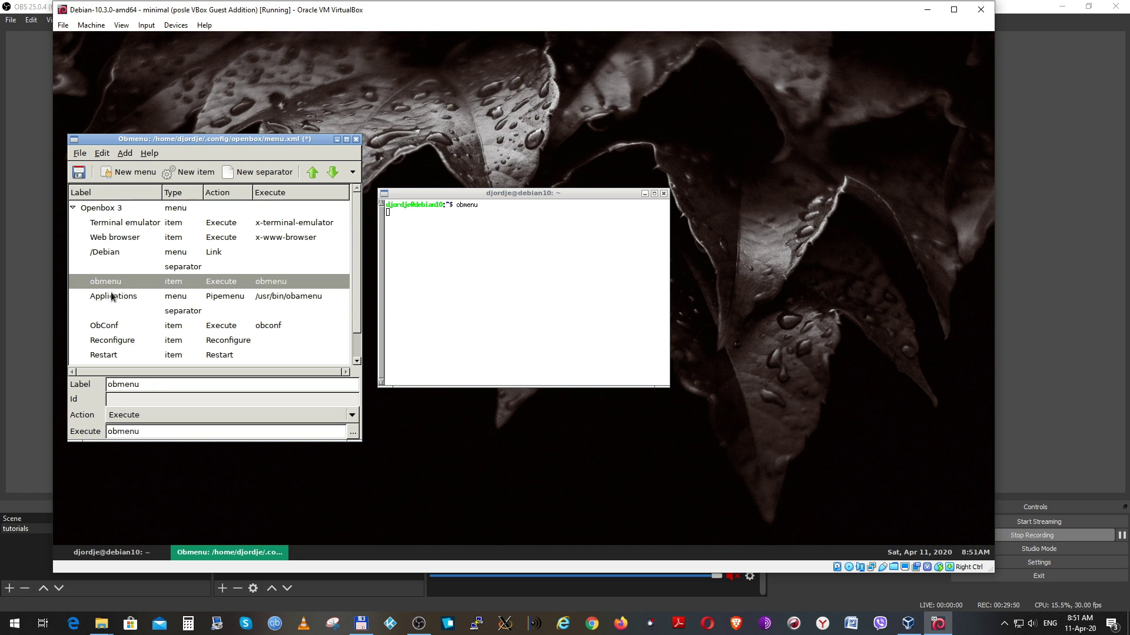
# Step: Add an item labelled Synaptic above obmenu that executes "synaptic-pkexec"
pyautogui.click(188, 173)
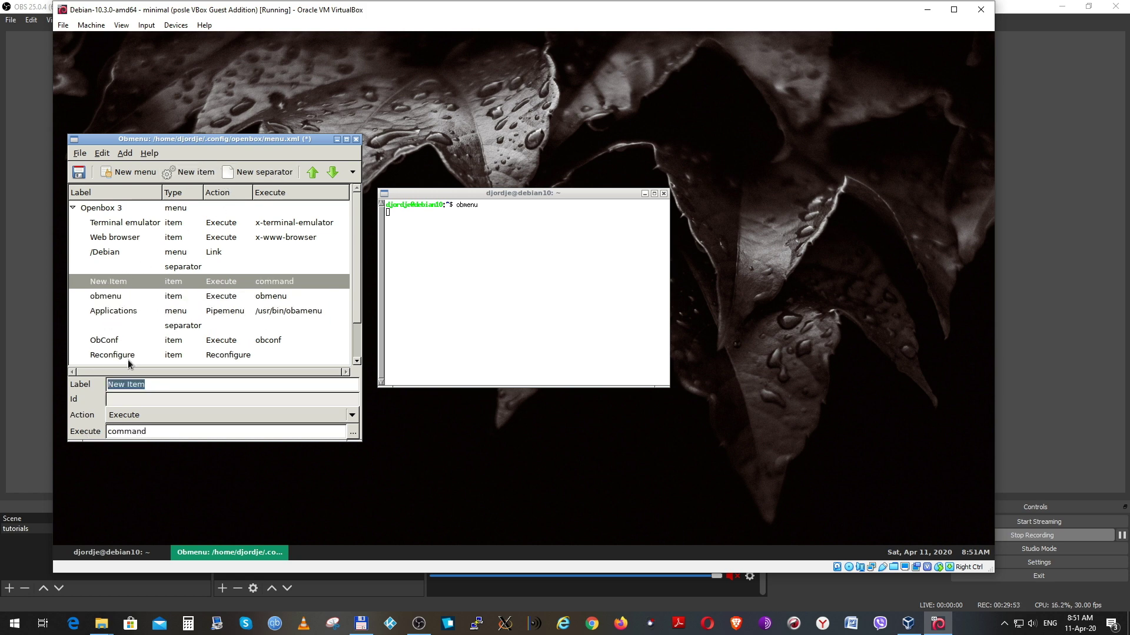
pyautogui.write('Synaptic')
pyautogui.moveTo(154, 434); pyautogui.dragTo(82, 437)
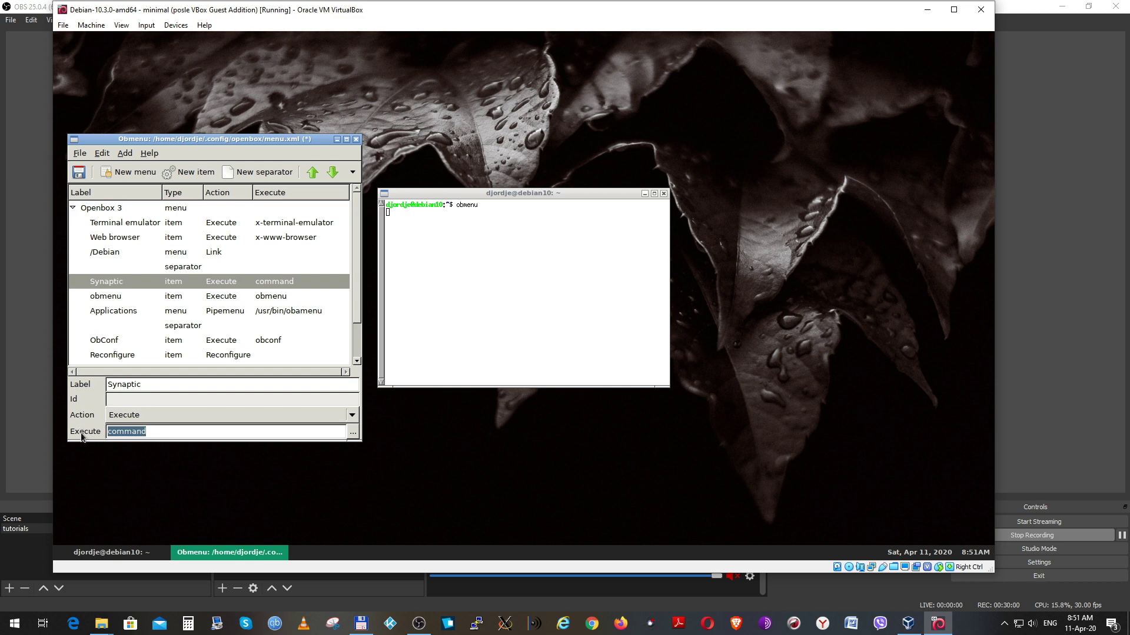
pyautogui.write('synaptic-pkexec')
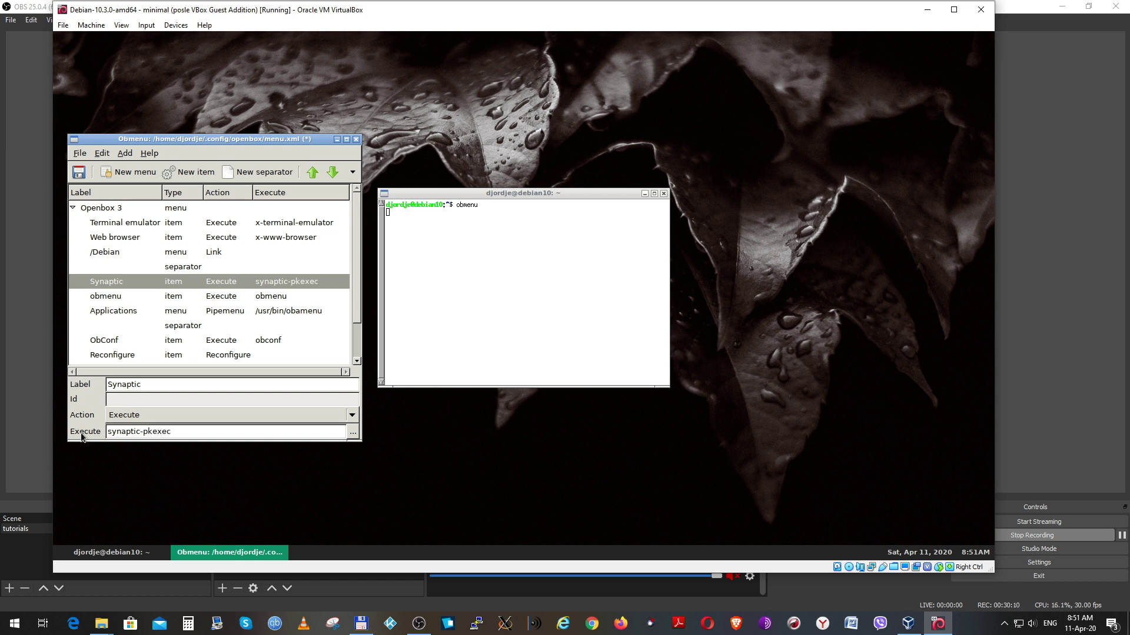
# Step: Add an item labelled PCManFM above Synaptic that executes "pcmanfm"
pyautogui.click(190, 173)
pyautogui.write('PCMan')
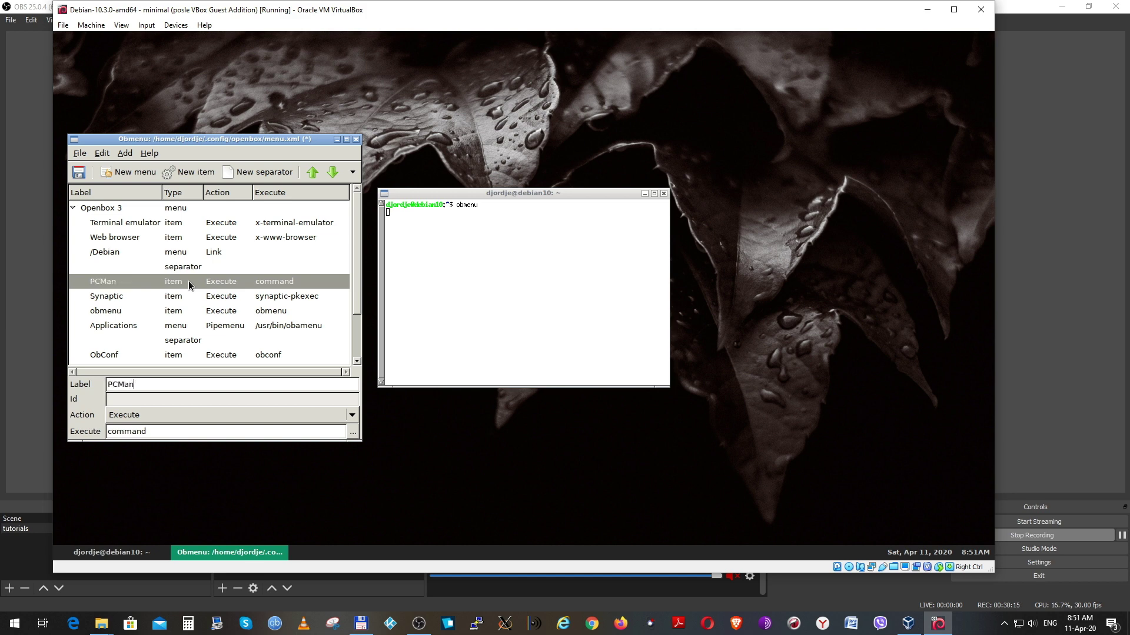
pyautogui.write('FM')
pyautogui.doubleClick(155, 431)
pyautogui.write('pcmanfm')
# Step: Add an item labelled Double Commander above PCManFM that executes "doublecmd"
pyautogui.click(189, 172)
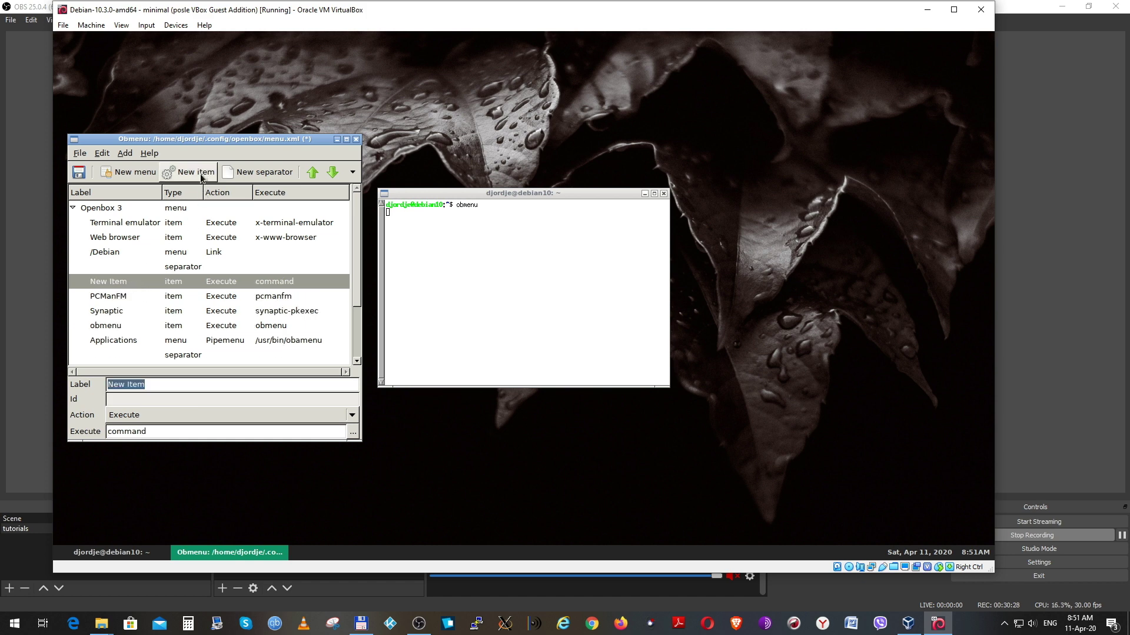
pyautogui.write('Double Commander')
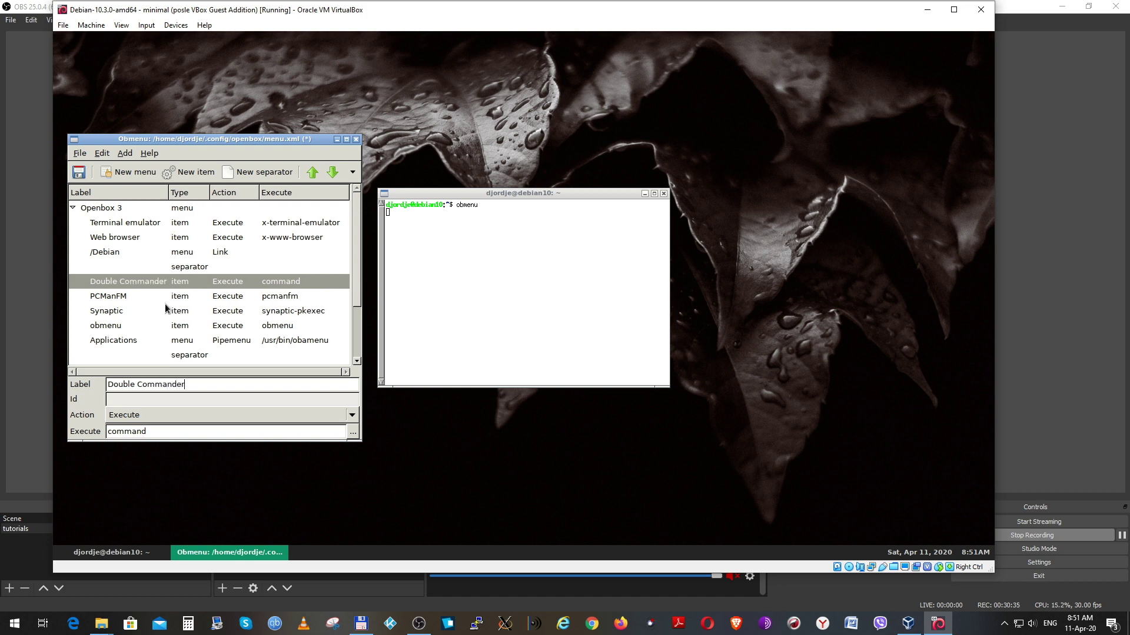
pyautogui.click(147, 433)
pyautogui.moveTo(147, 433); pyautogui.dragTo(99, 431)
pyautogui.write('doublecmd')
# Step: Enlarge the menu editor window and delete the Restart item from the Openbox 3 menu
pyautogui.scroll(-3, 206, 343)
pyautogui.click(92, 333)
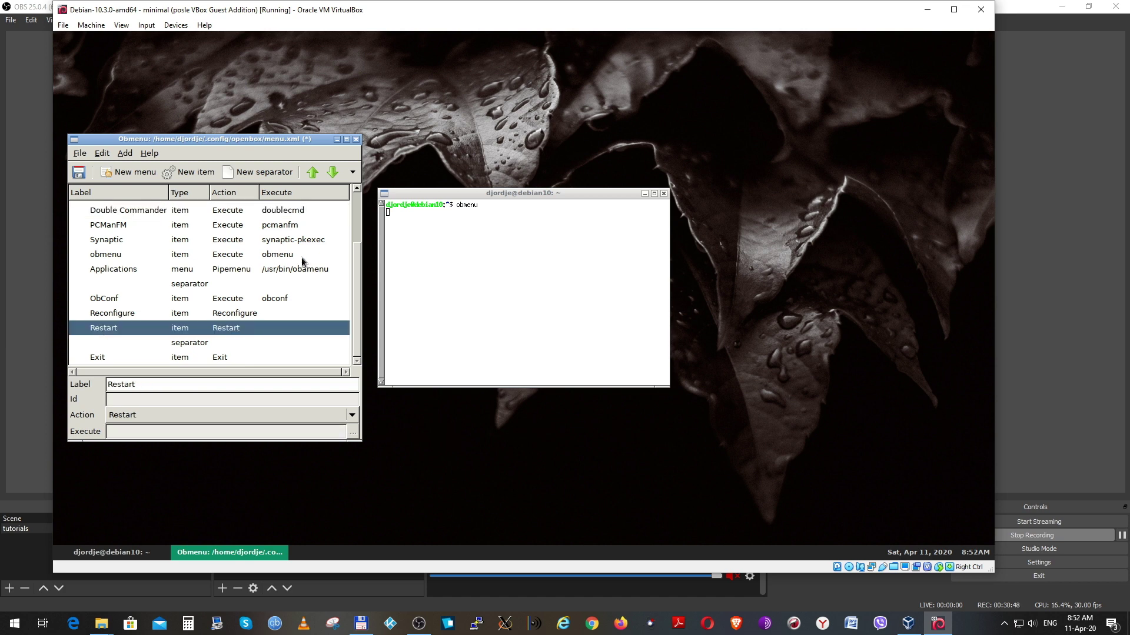
pyautogui.moveTo(361, 442); pyautogui.dragTo(568, 510)
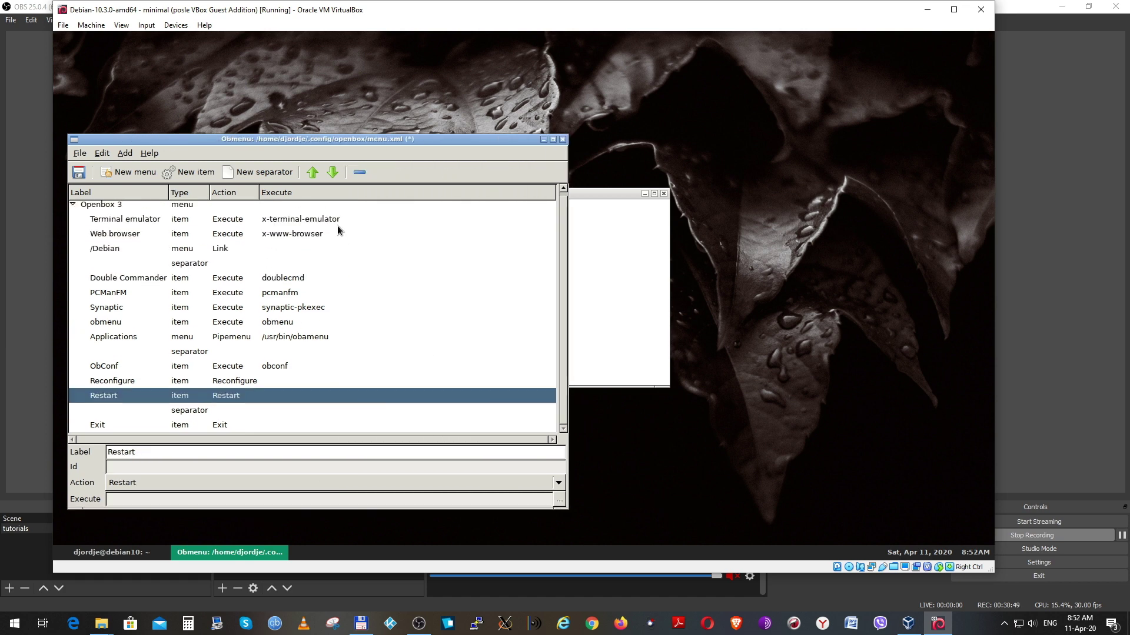
pyautogui.click(359, 172)
# Step: Relabel the Exit item as LogOut, set its action to Execute, and make it run "obsession-logout"
pyautogui.click(98, 412)
pyautogui.doubleClick(124, 453)
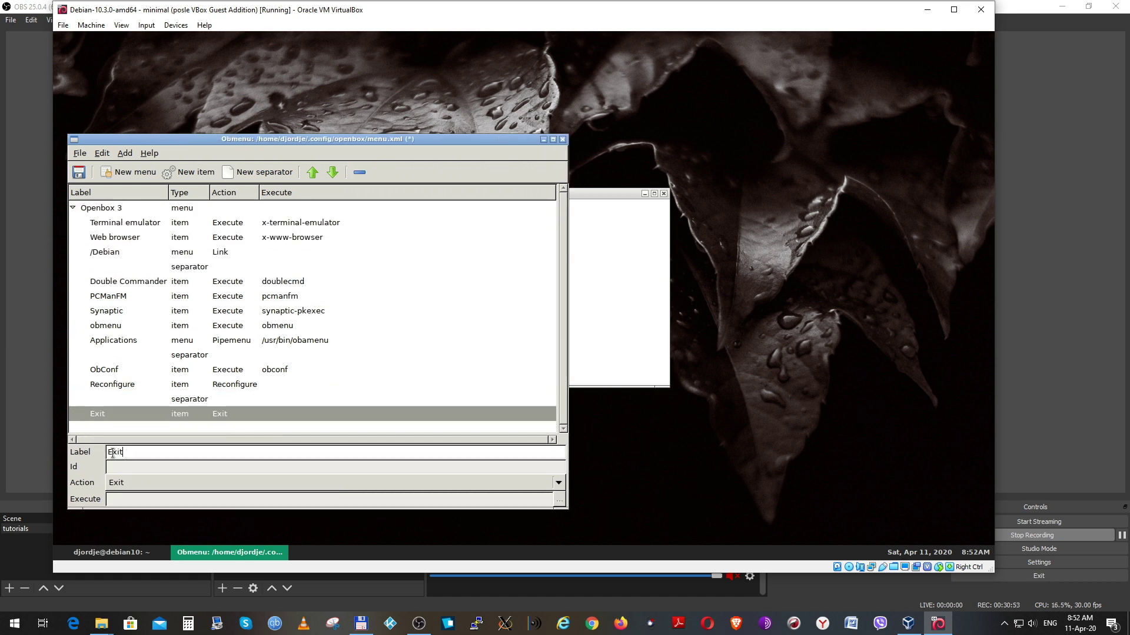
pyautogui.write('LogOut')
pyautogui.click(125, 484)
pyautogui.click(126, 440)
pyautogui.click(122, 500)
pyautogui.write('ob')
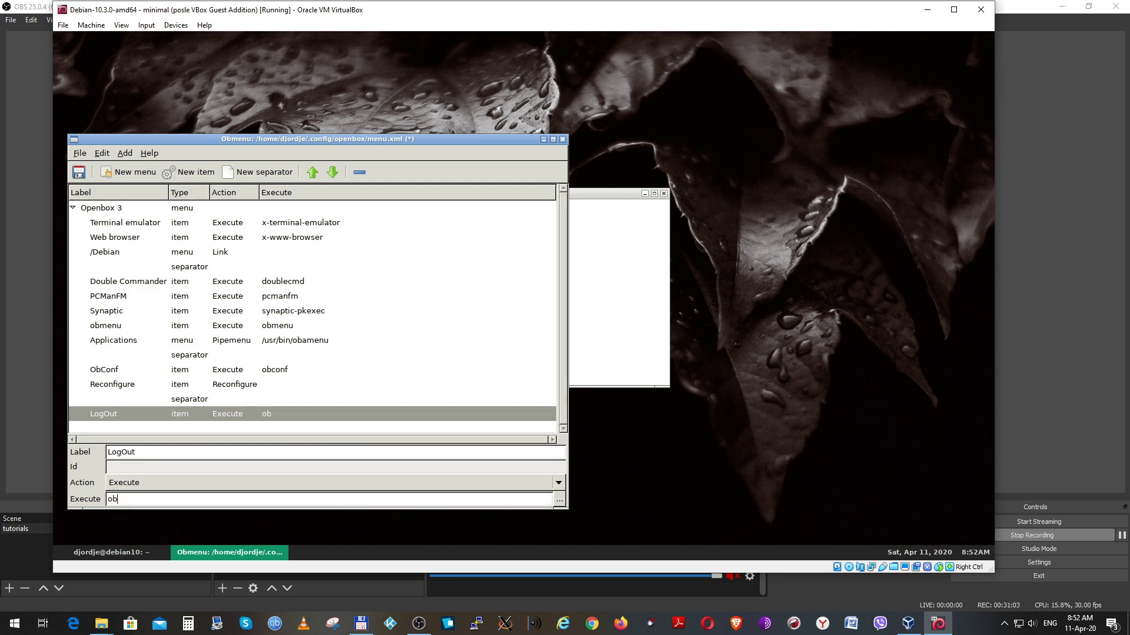
pyautogui.write('session-logout')
# Step: Save the edited menu, then close the menu editor and the terminal
pyautogui.click(81, 173)
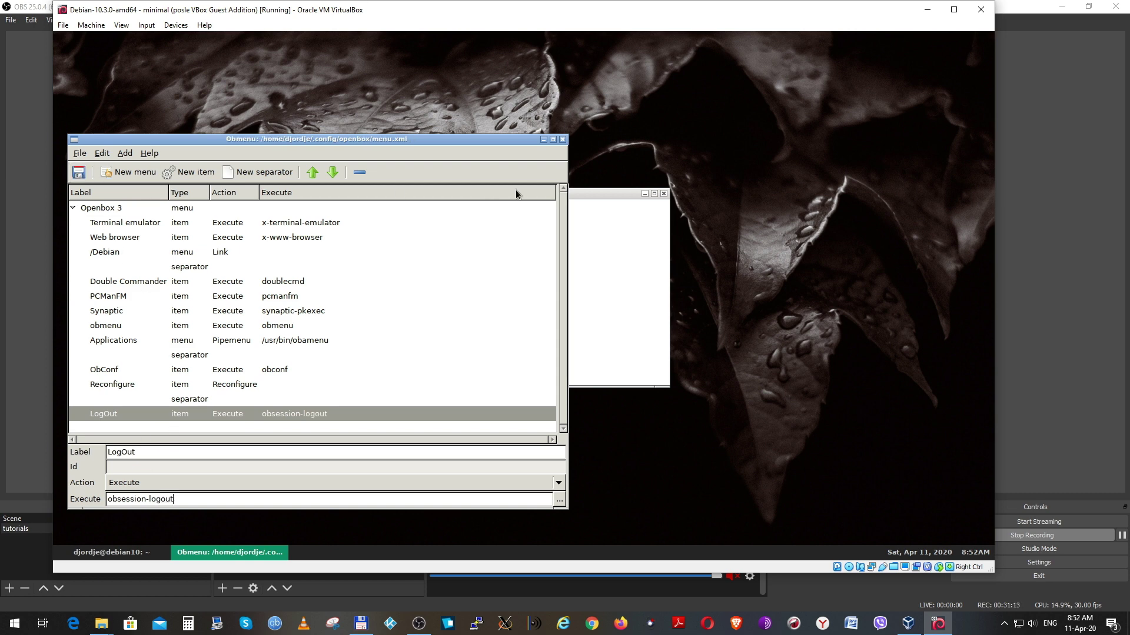
pyautogui.click(563, 140)
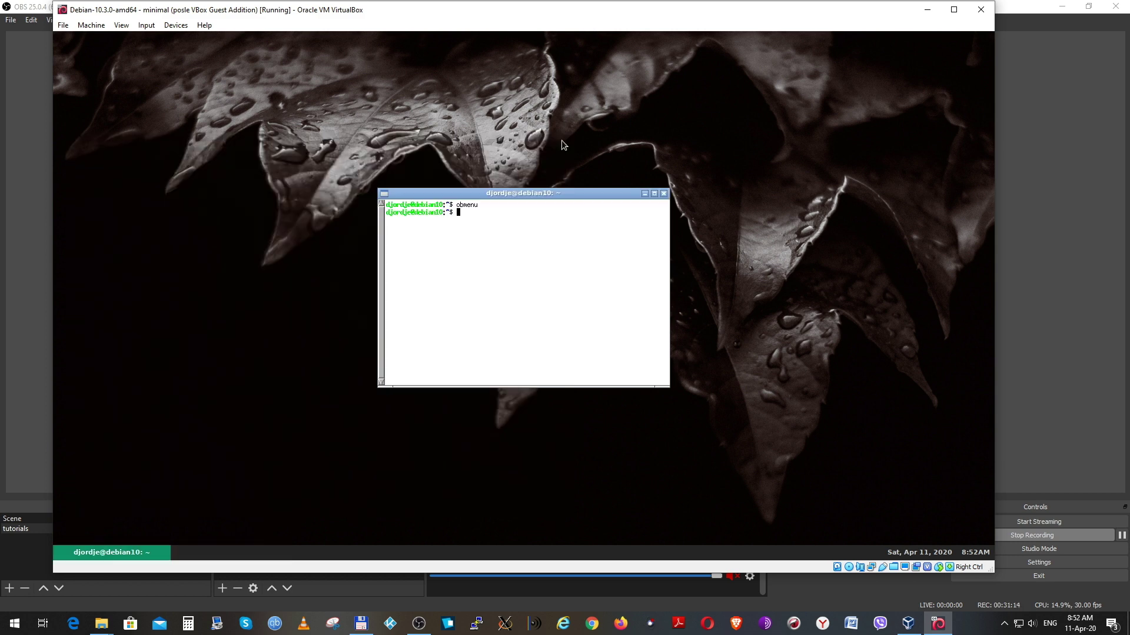
pyautogui.click(663, 194)
# Step: Launch PCManFM from the new desktop menu and open the .config/openbox folder
pyautogui.rightClick(274, 195)
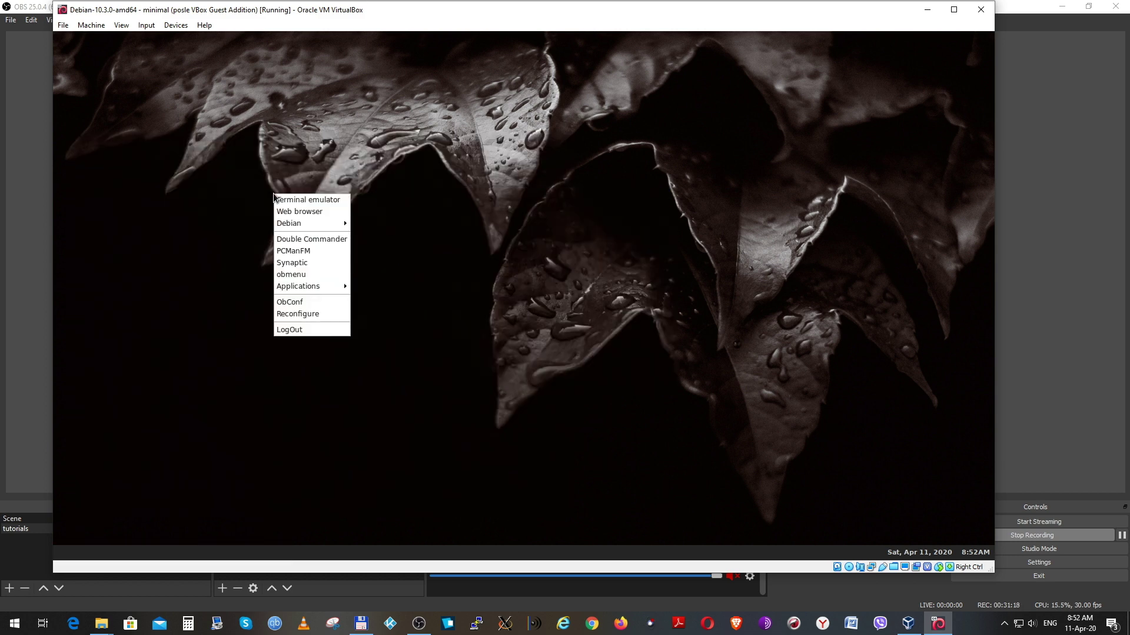
pyautogui.click(296, 253)
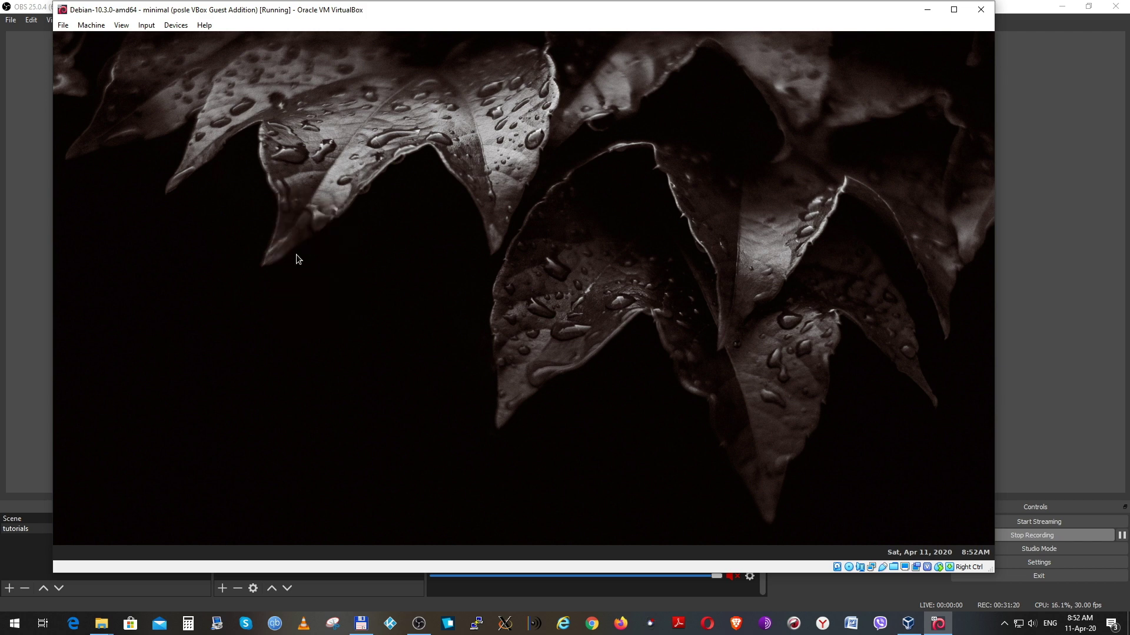
pyautogui.doubleClick(344, 201)
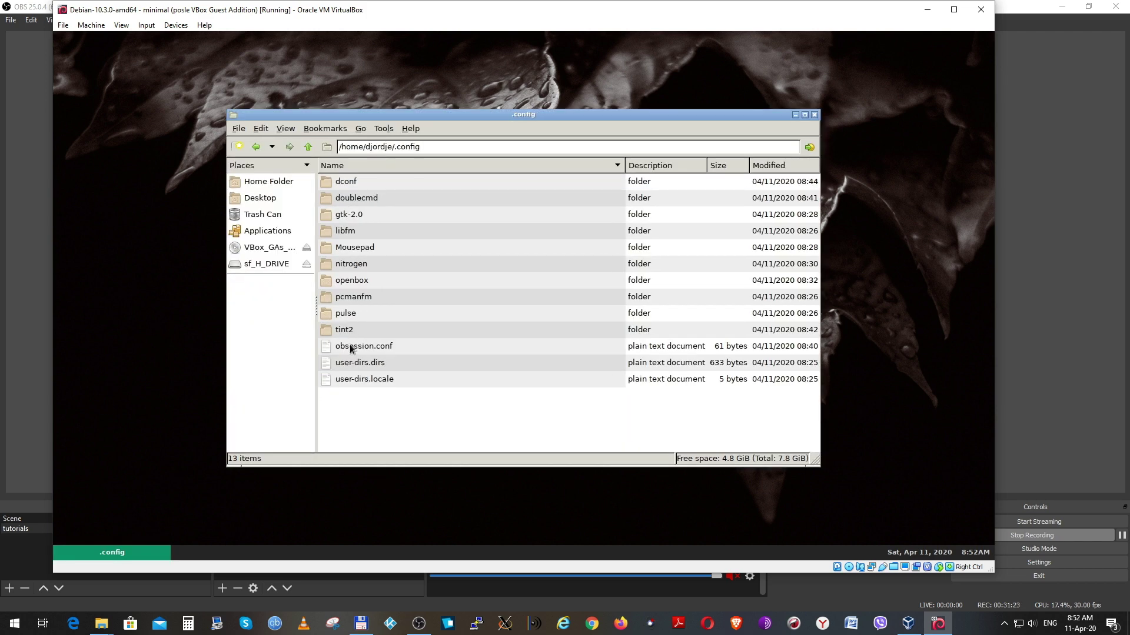
pyautogui.doubleClick(352, 282)
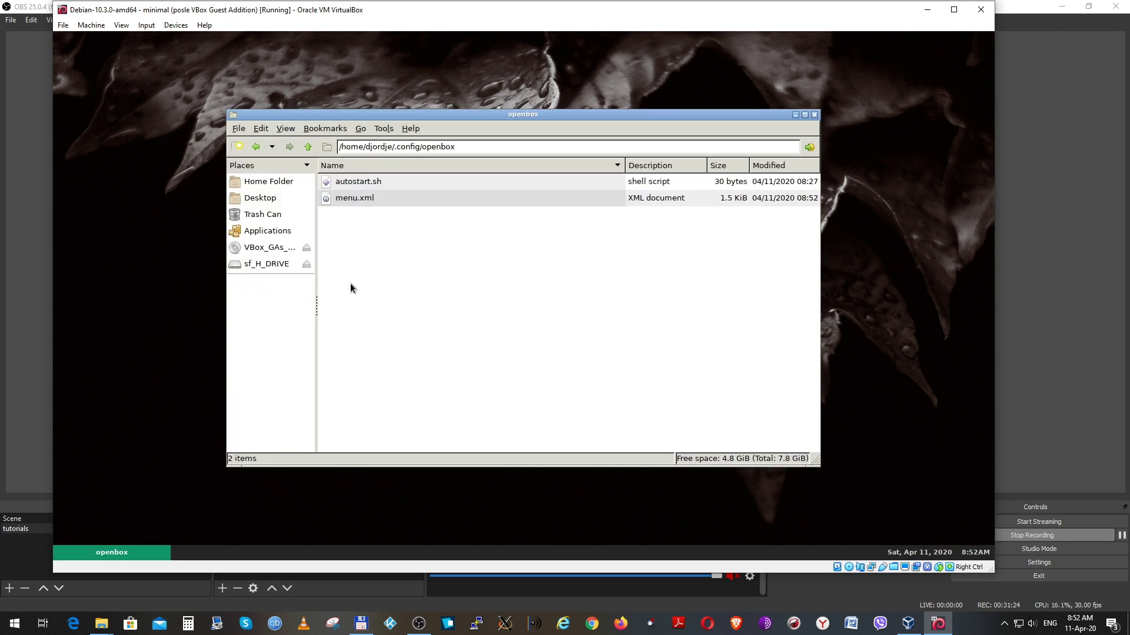
# Step: Check the permissions of menu.xml in its file properties and close the file manager
pyautogui.rightClick(349, 199)
pyautogui.click(376, 339)
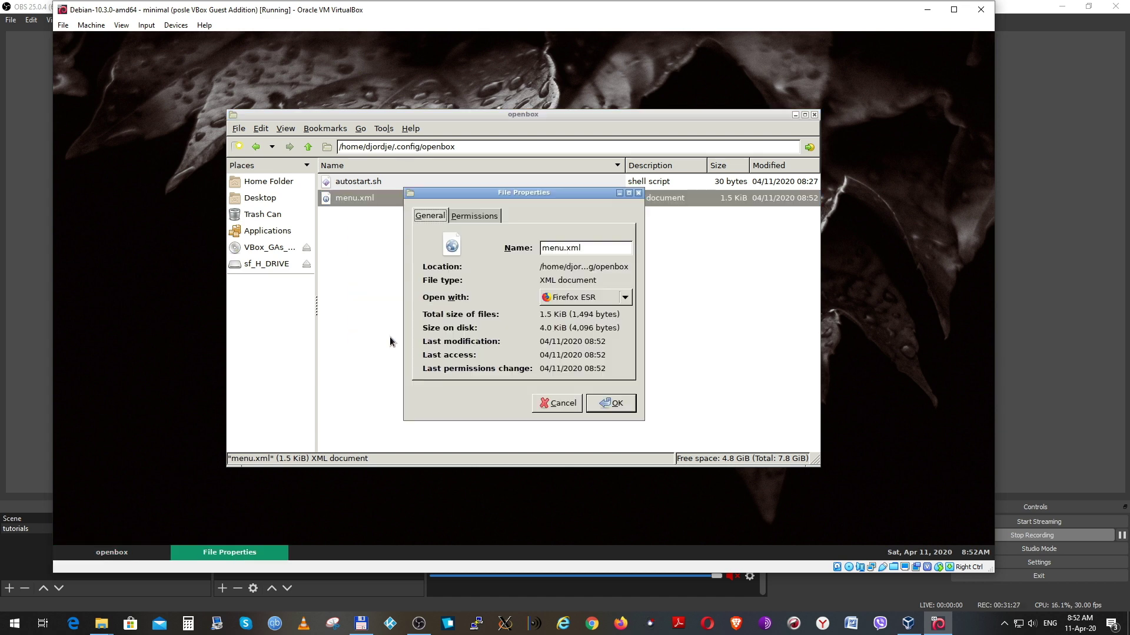
pyautogui.click(474, 217)
pyautogui.click(611, 403)
pyautogui.click(814, 114)
# Step: Open the Openbox logout dialog from the desktop menu's LogOut entry and reboot the system
pyautogui.rightClick(272, 280)
pyautogui.click(305, 417)
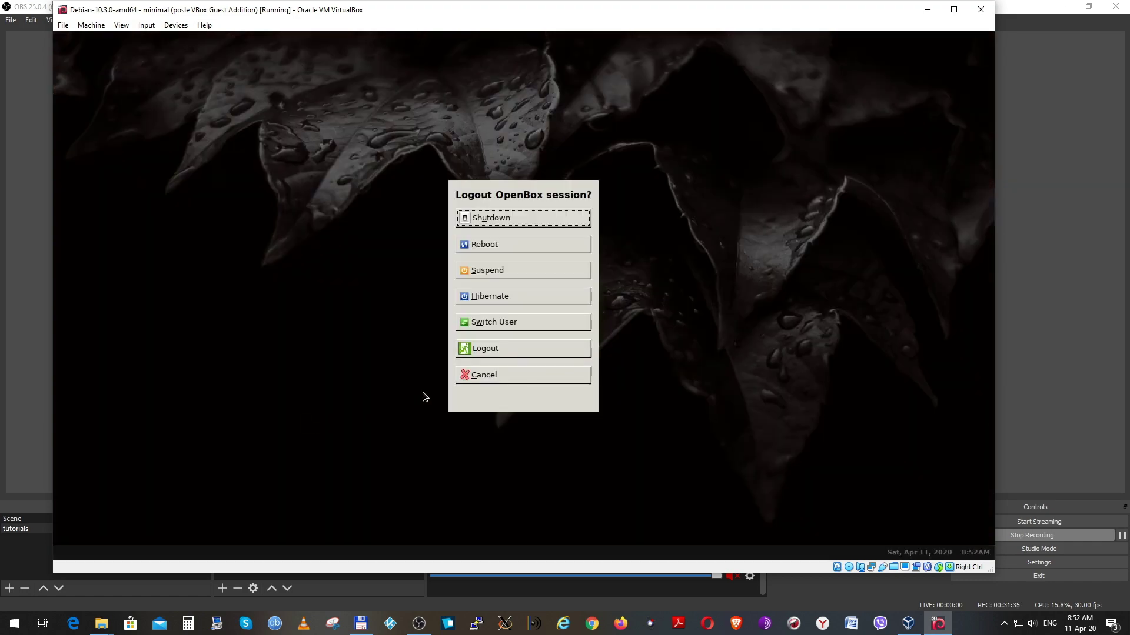
pyautogui.click(493, 245)
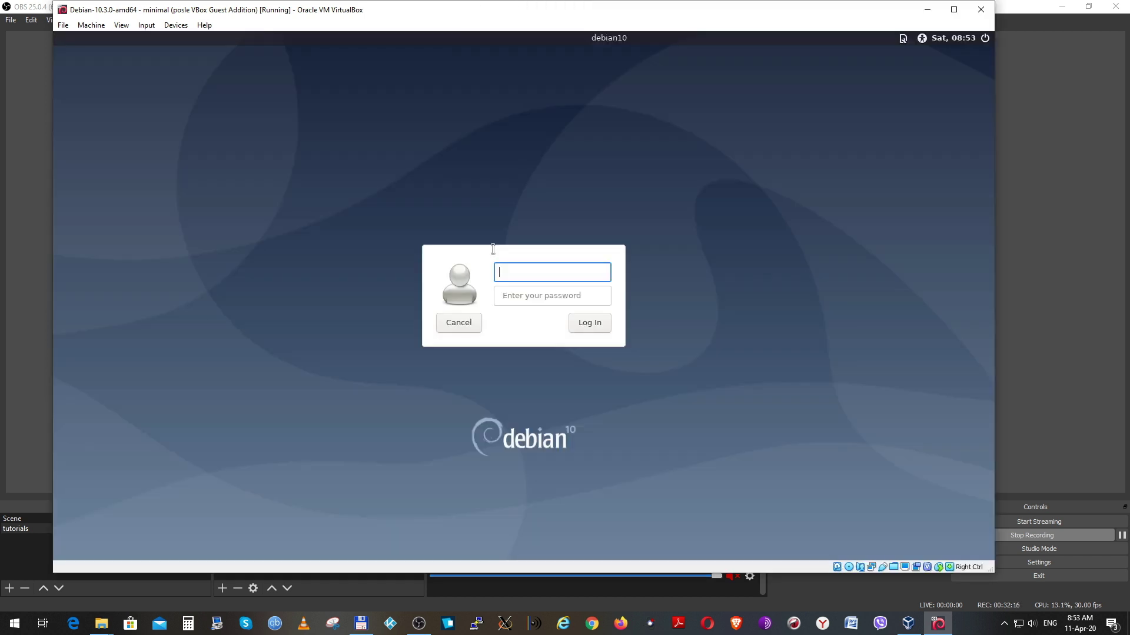
# Step: Sign in again at the Debian login screen with the username and account password
pyautogui.write('djordje')
pyautogui.press('Tab')
pyautogui.write('*******')
pyautogui.press('Return')
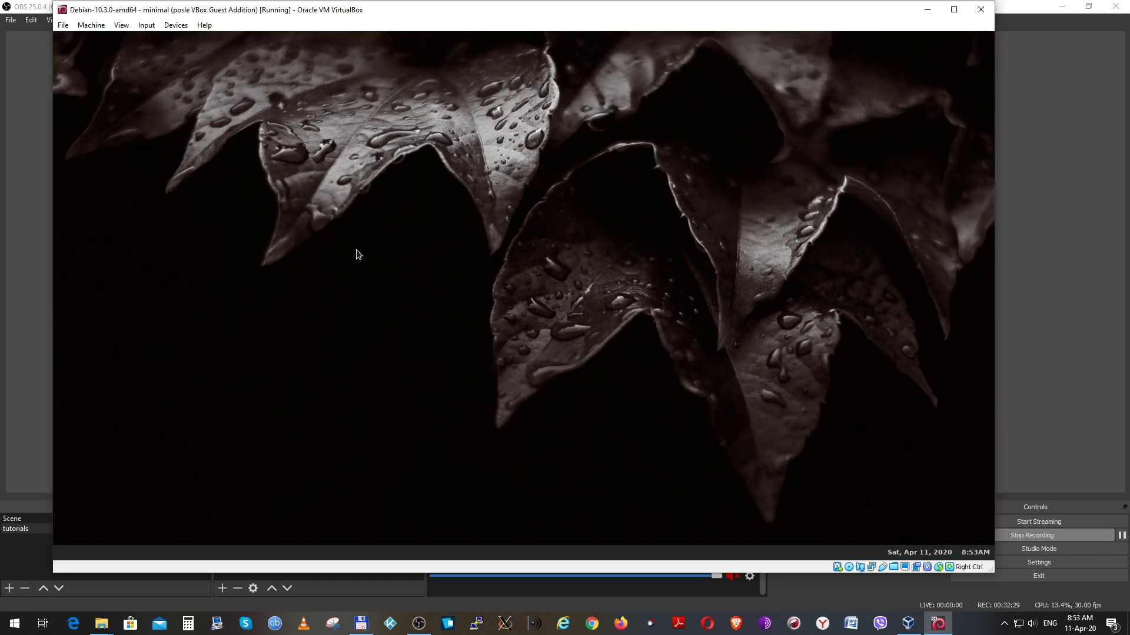
# Step: Launch obmenu from the desktop menu and expand the Openbox 3 entries
pyautogui.rightClick(355, 249)
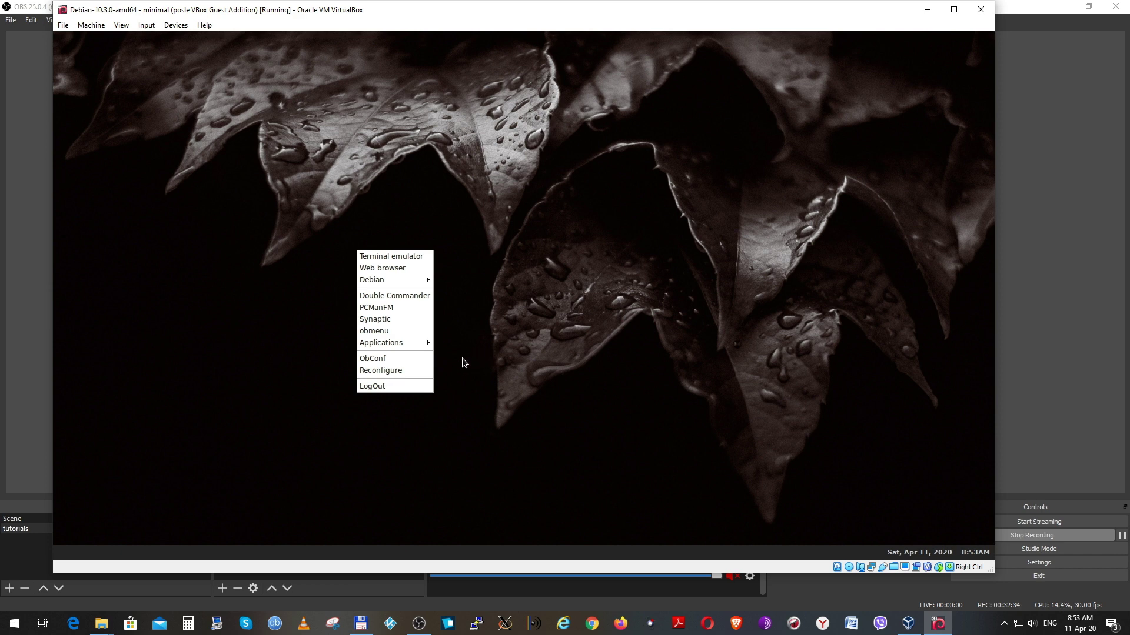
pyautogui.click(380, 332)
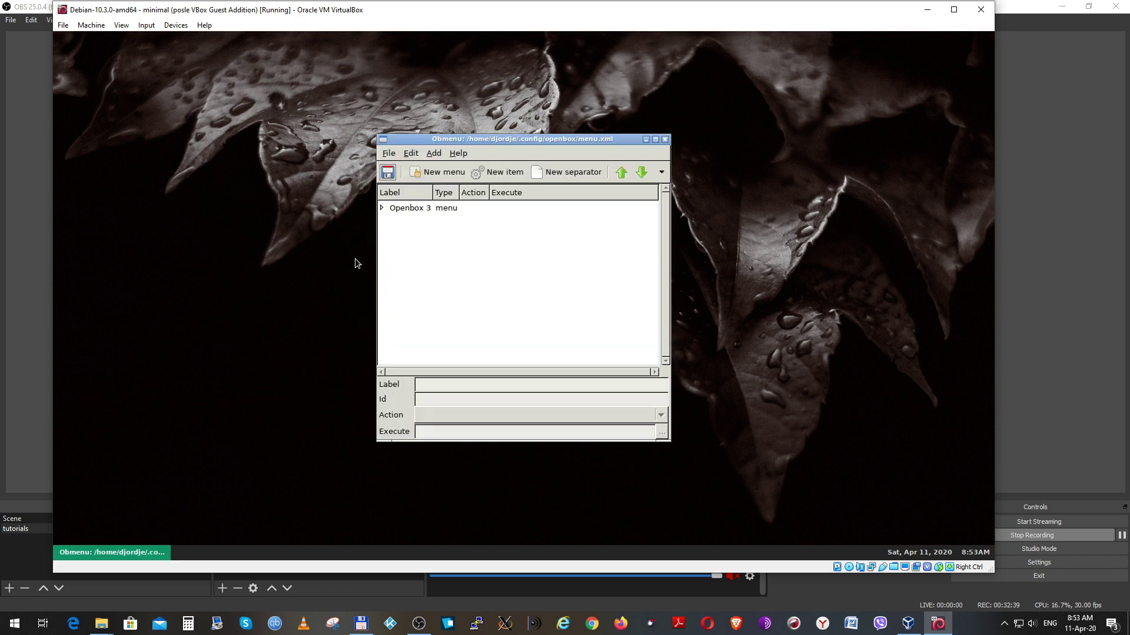
pyautogui.click(382, 210)
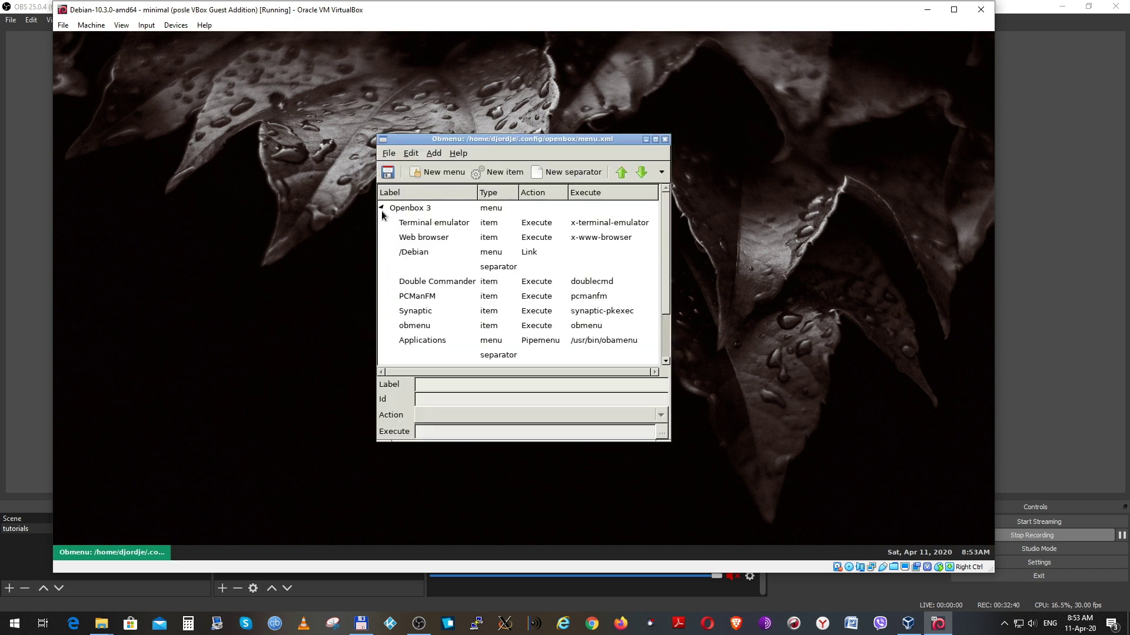
# Step: Add a VLC item that executes vlc above the obmenu entry, save the Openbox menu, and close obmenu
pyautogui.click(418, 327)
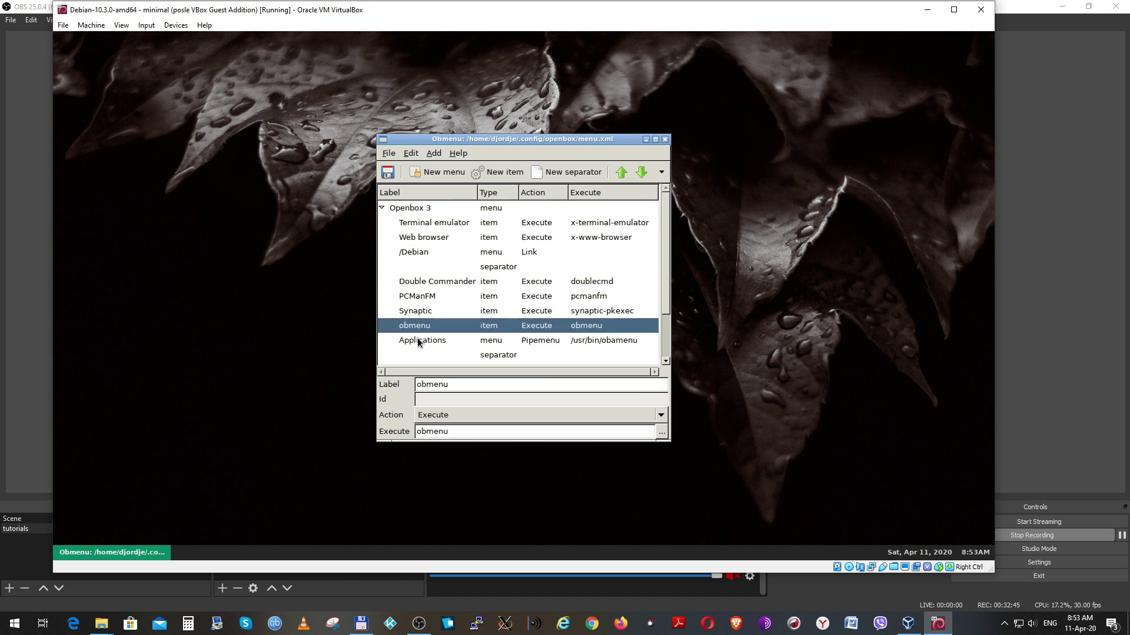
pyautogui.click(498, 172)
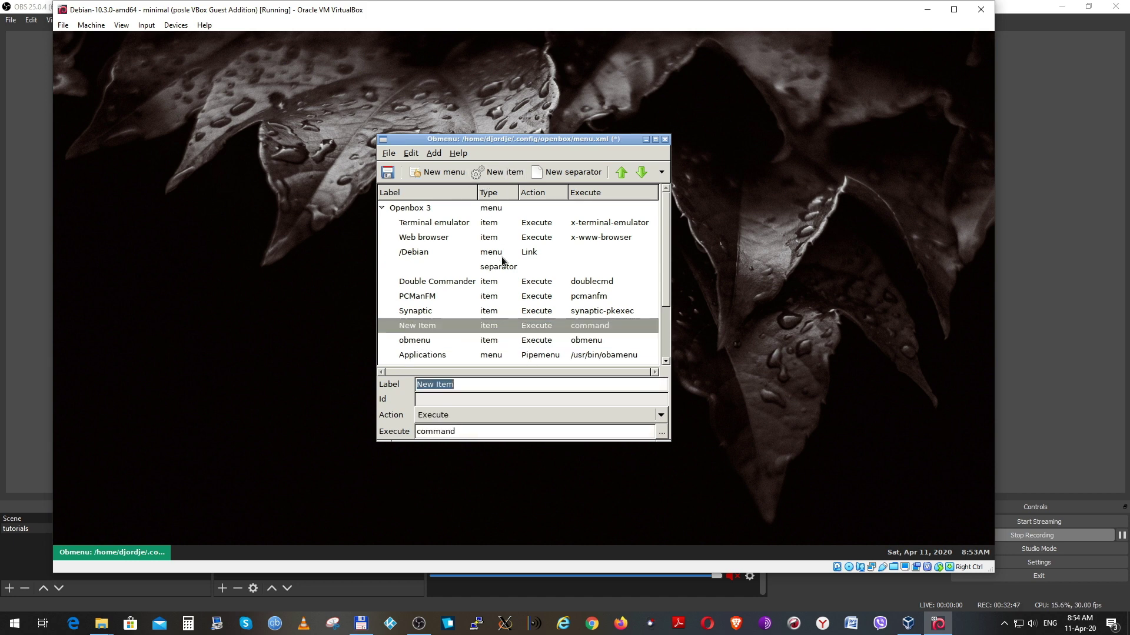
pyautogui.write('VLC')
pyautogui.doubleClick(456, 433)
pyautogui.write('v')
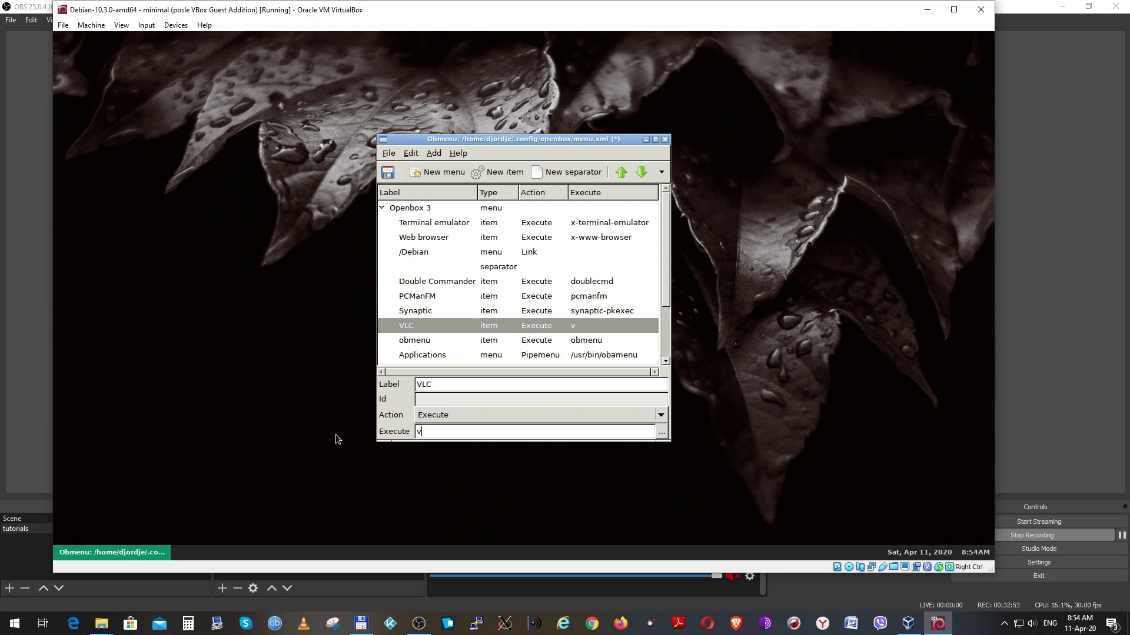
pyautogui.write('lc')
pyautogui.click(387, 171)
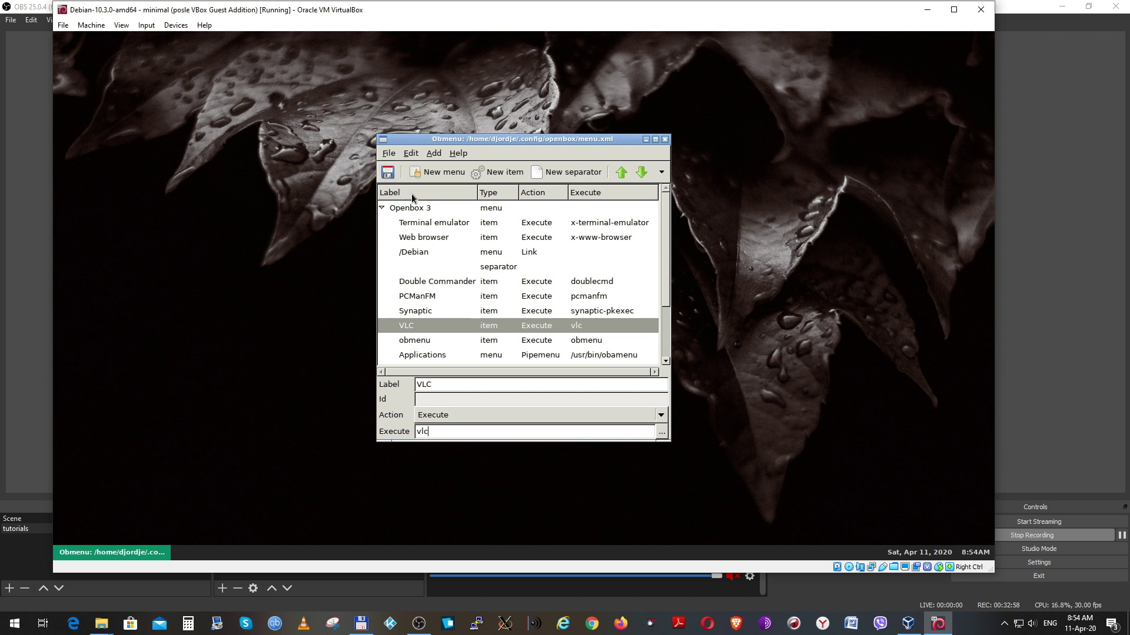
pyautogui.click(665, 139)
# Step: Launch VLC from the desktop menu, accept its privacy policy with metadata network access allowed, and reposition and enlarge its window
pyautogui.rightClick(265, 257)
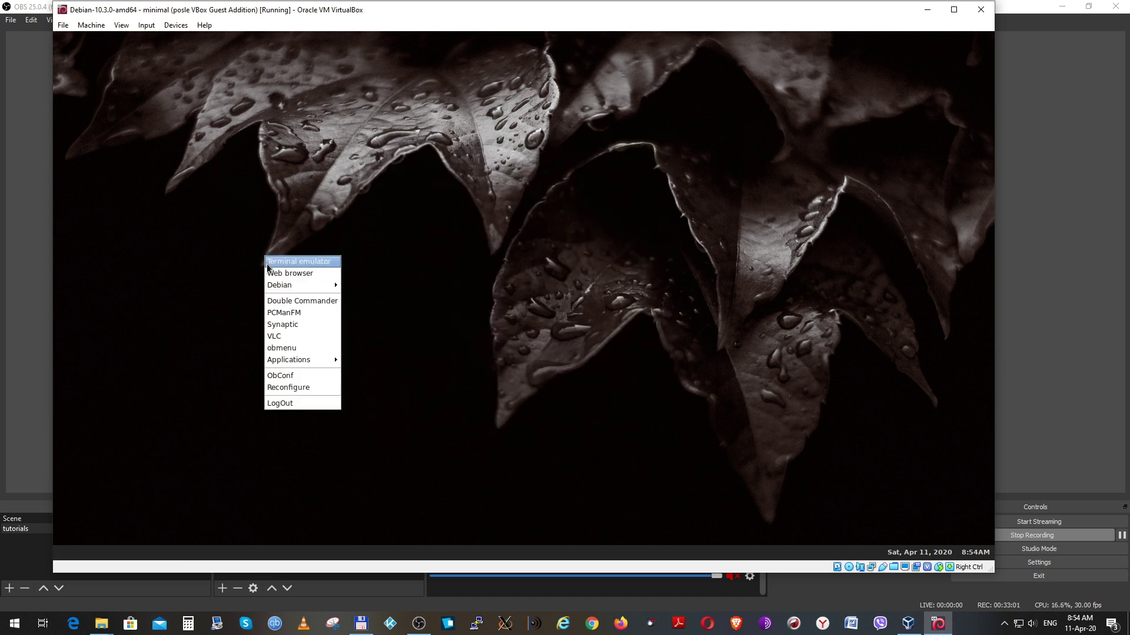
pyautogui.click(281, 338)
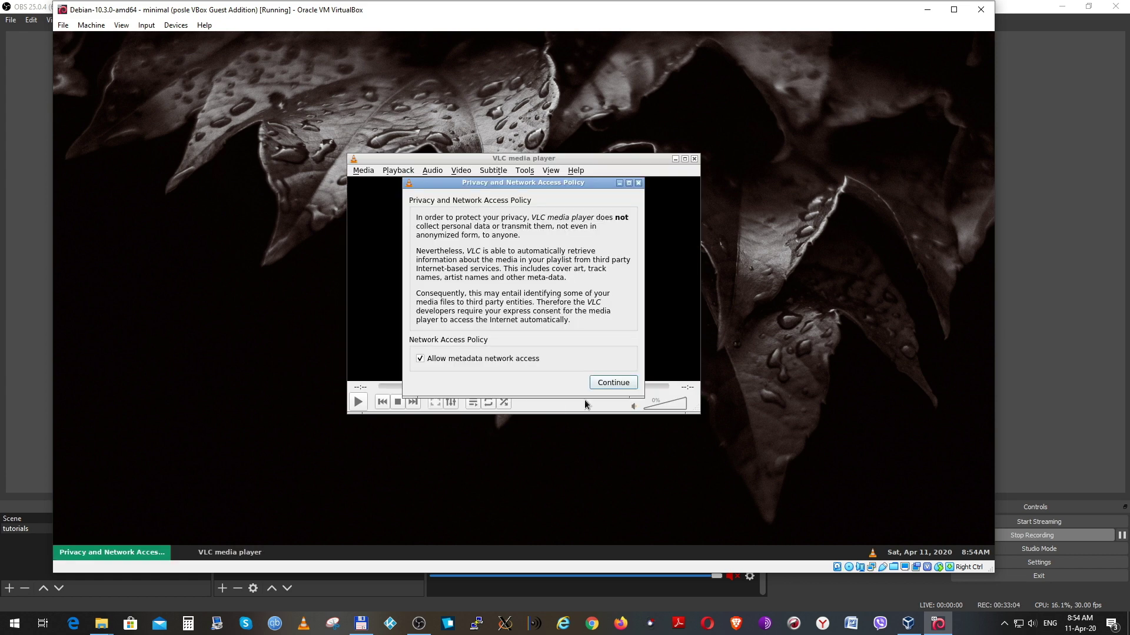
pyautogui.click(619, 382)
pyautogui.moveTo(566, 162); pyautogui.dragTo(344, 80)
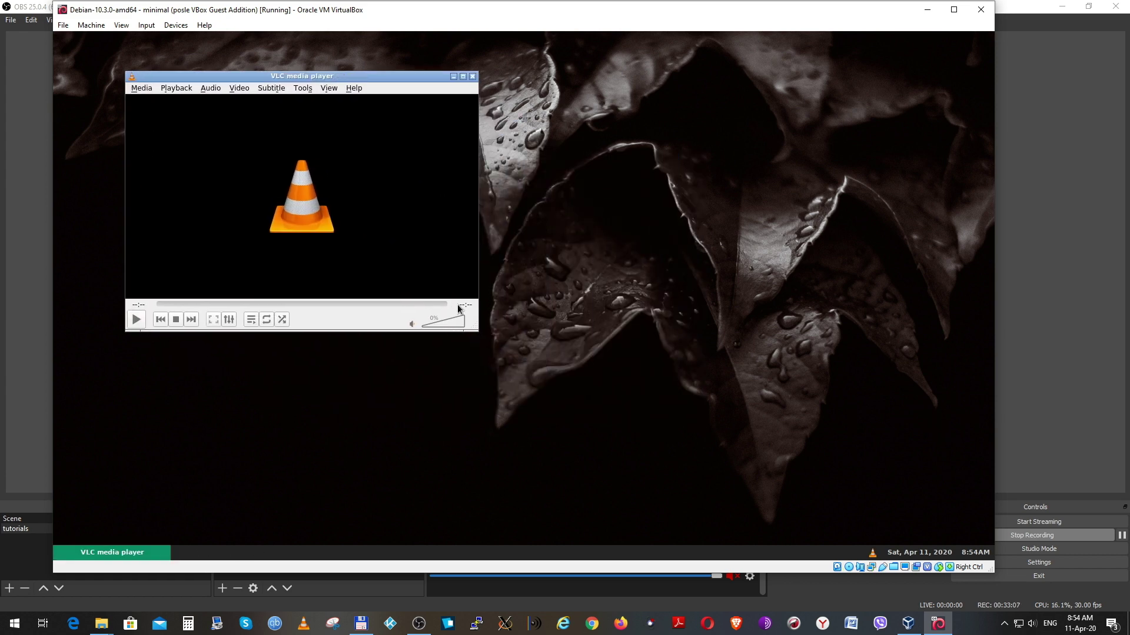
pyautogui.moveTo(478, 331); pyautogui.dragTo(850, 511)
# Step: Set VLC's default subtitle encoding to Eastern European (Windows-1250) and save the preferences
pyautogui.click(302, 88)
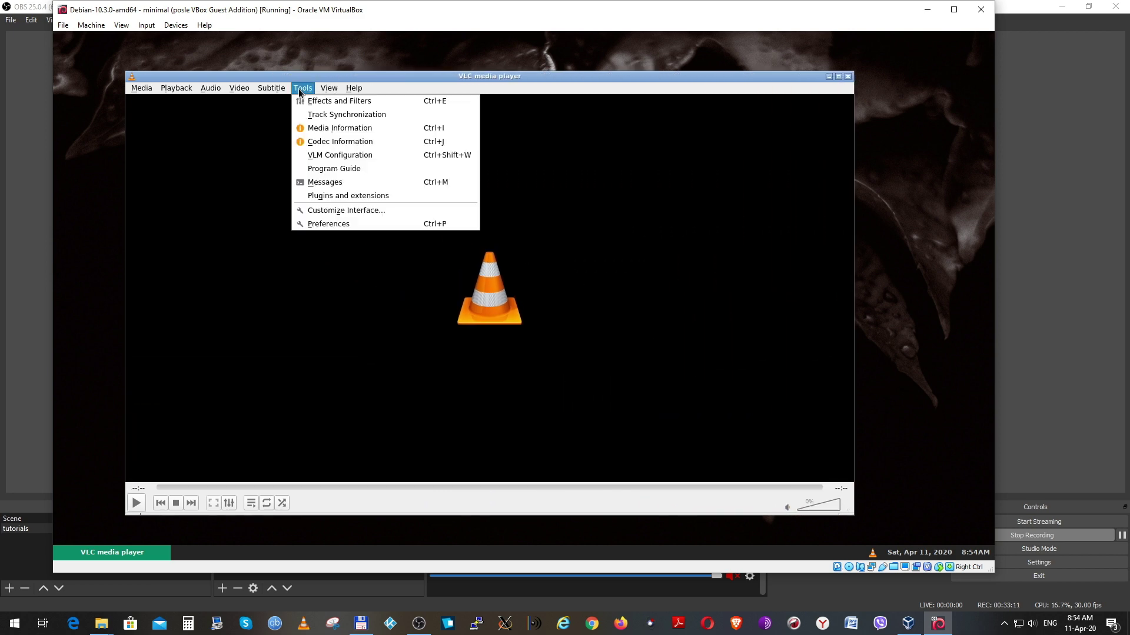
pyautogui.click(322, 224)
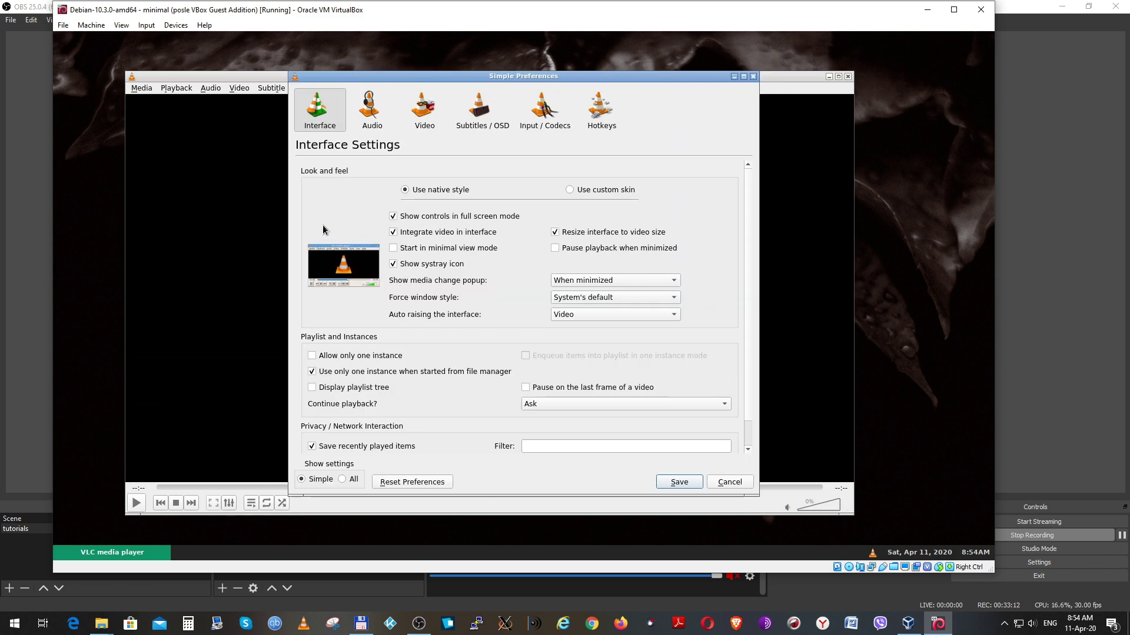
pyautogui.click(471, 126)
pyautogui.click(527, 282)
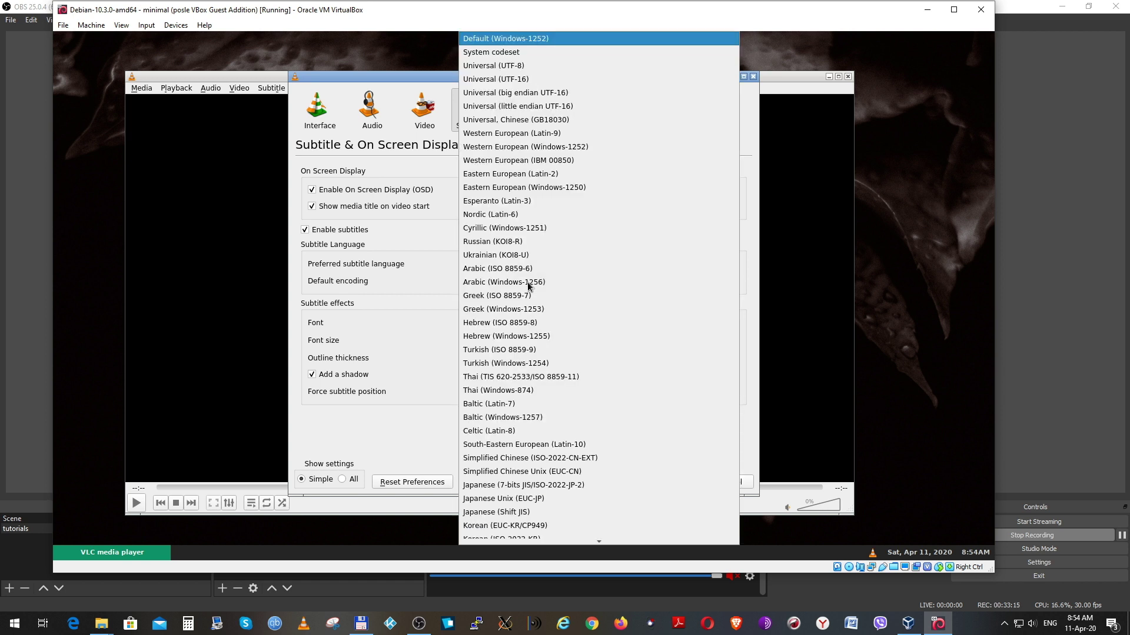
pyautogui.click(560, 188)
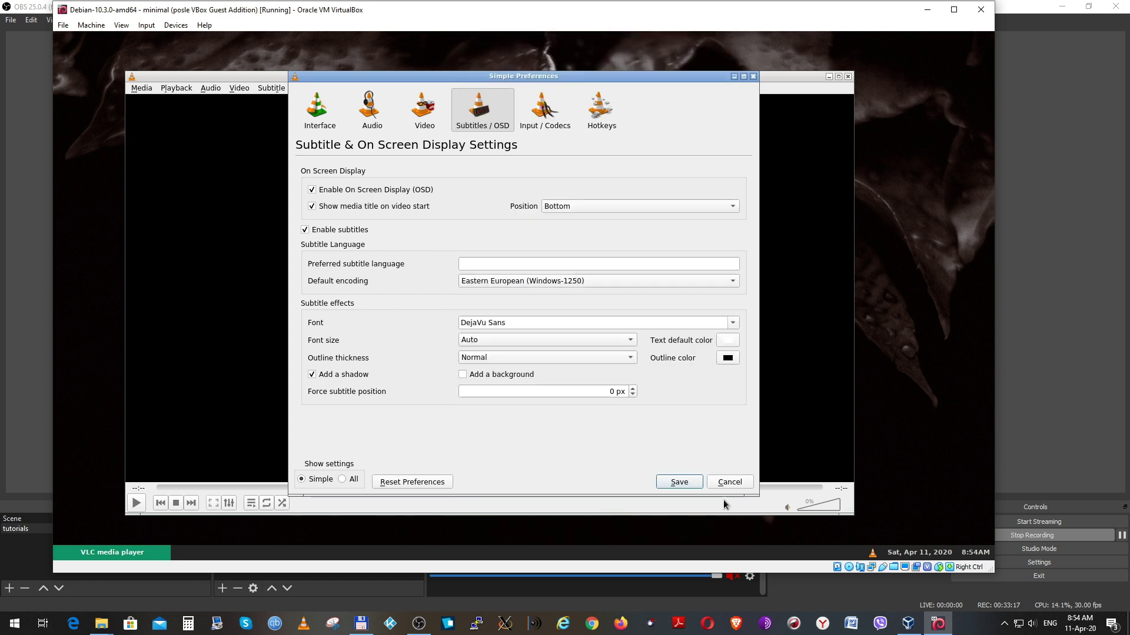
pyautogui.click(679, 482)
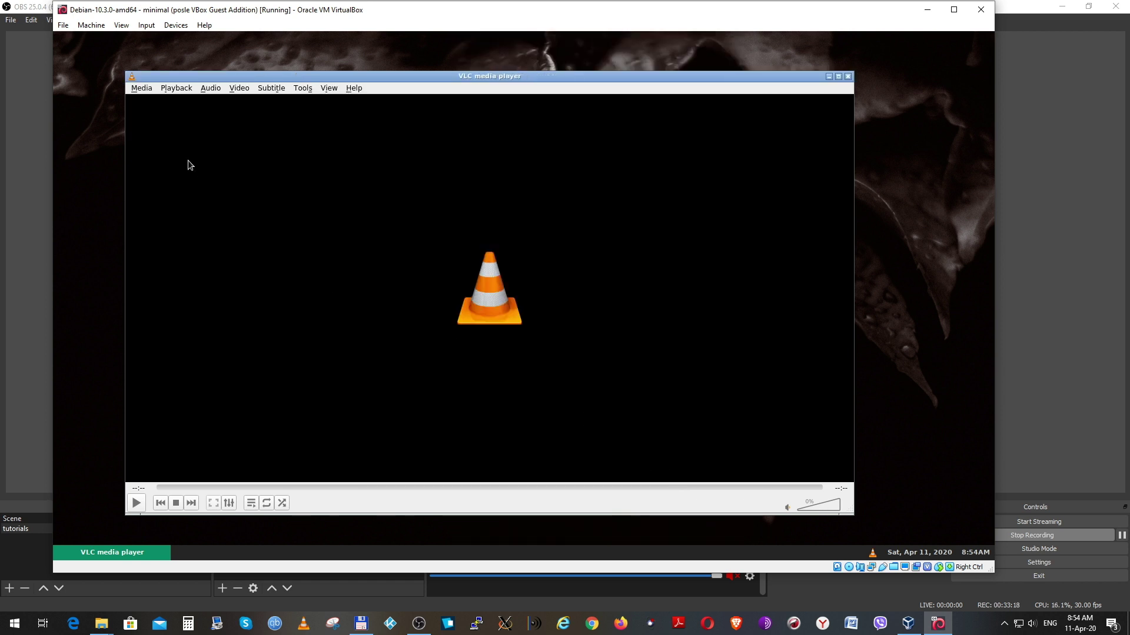
# Step: Start opening a media file in VLC and browse to the shared folder /media/sf_H_DRIVE
pyautogui.click(141, 89)
pyautogui.click(162, 102)
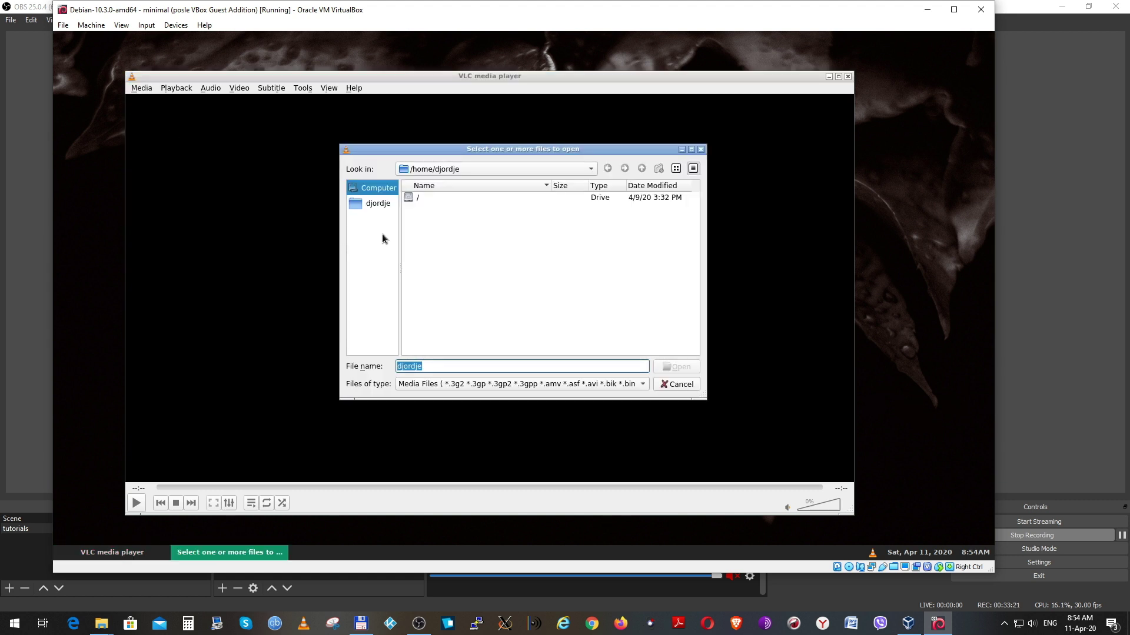
pyautogui.click(590, 170)
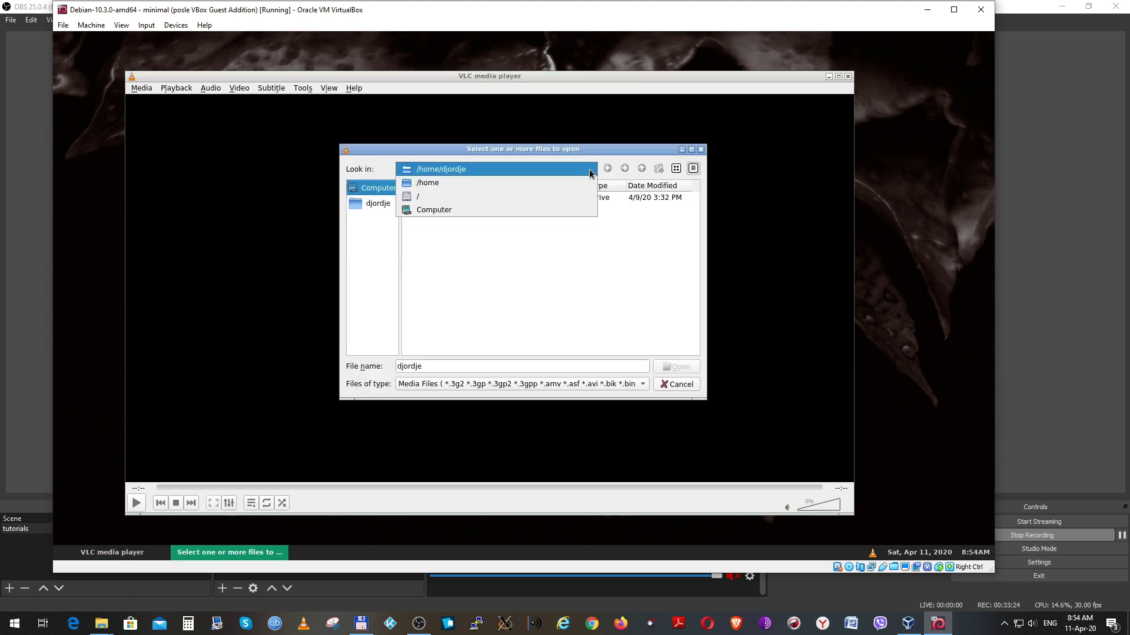
pyautogui.click(491, 200)
pyautogui.doubleClick(437, 302)
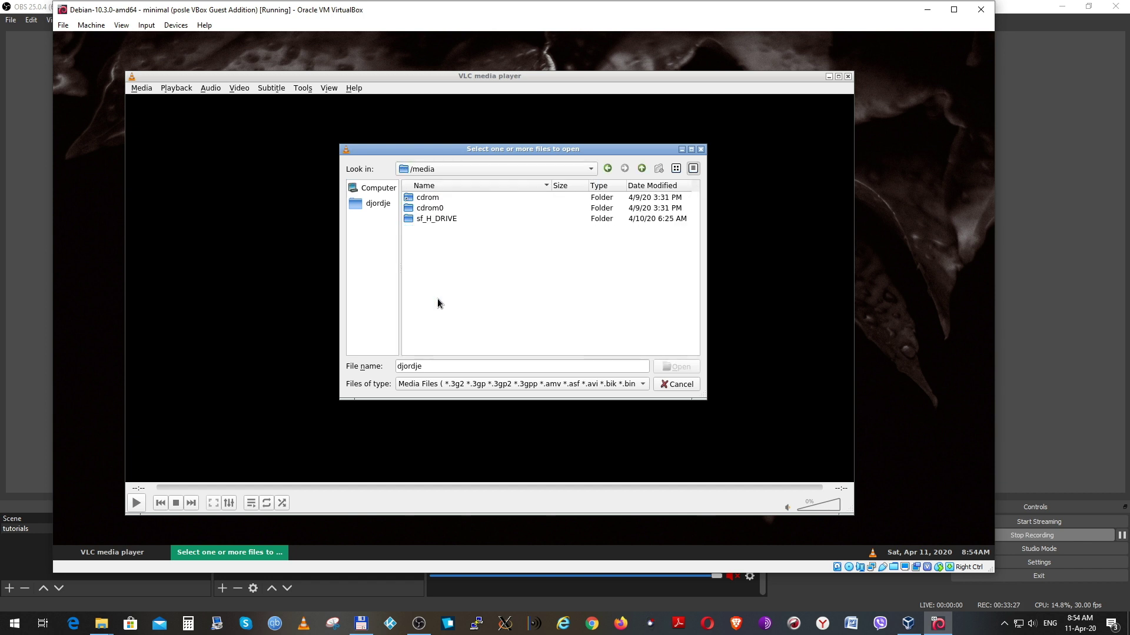
pyautogui.doubleClick(439, 218)
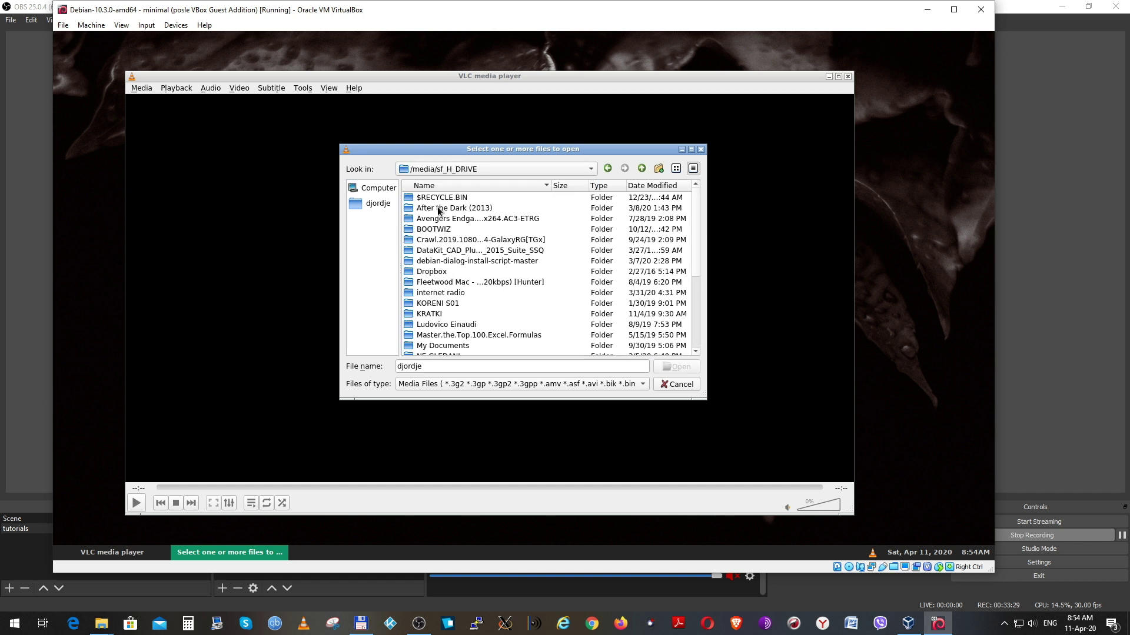
# Step: Play After.the.Dark.2013.720p.BluRay.x264.YIFY.mp4 from the After the Dark (2013) folder at about 42:02 to check the subtitles, and close VLC
pyautogui.doubleClick(437, 207)
pyautogui.click(437, 199)
pyautogui.click(676, 366)
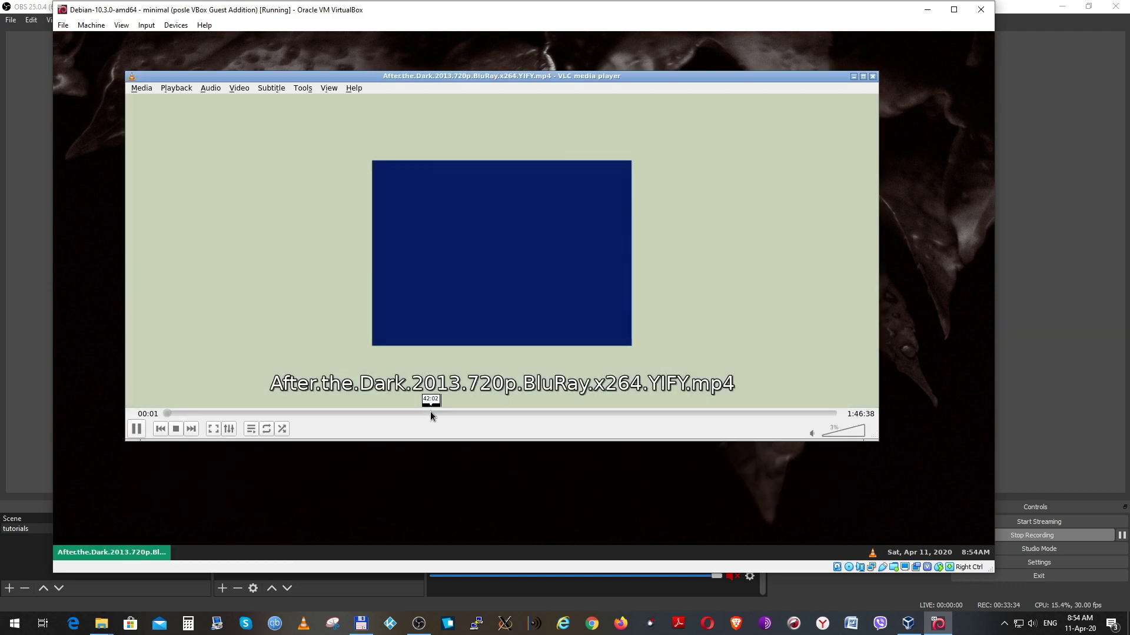
pyautogui.click(430, 413)
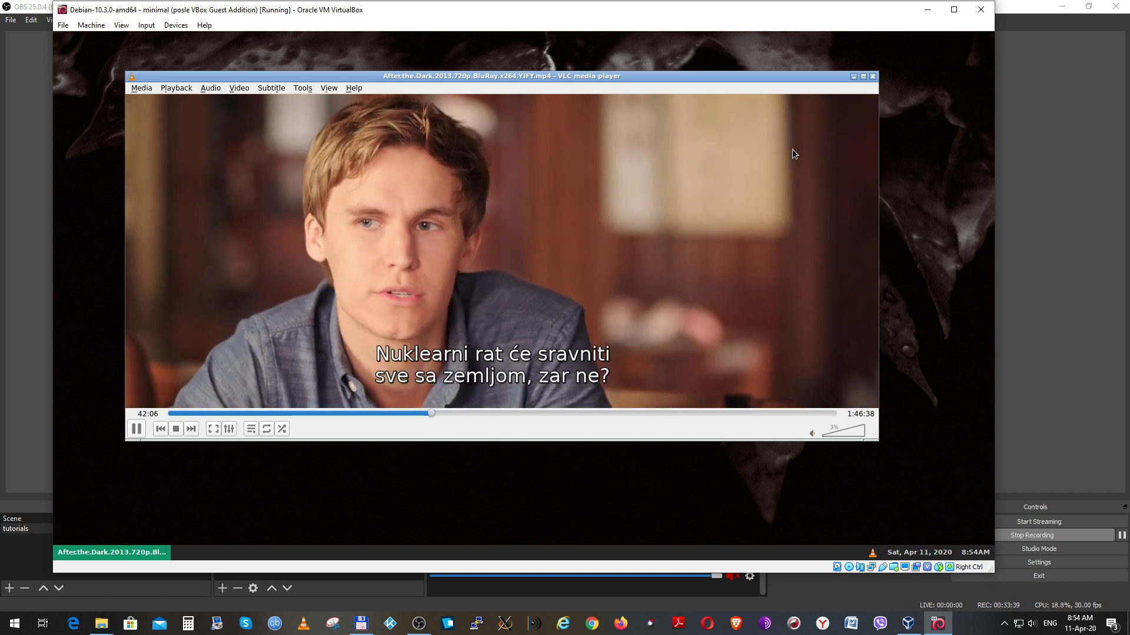
pyautogui.click(873, 77)
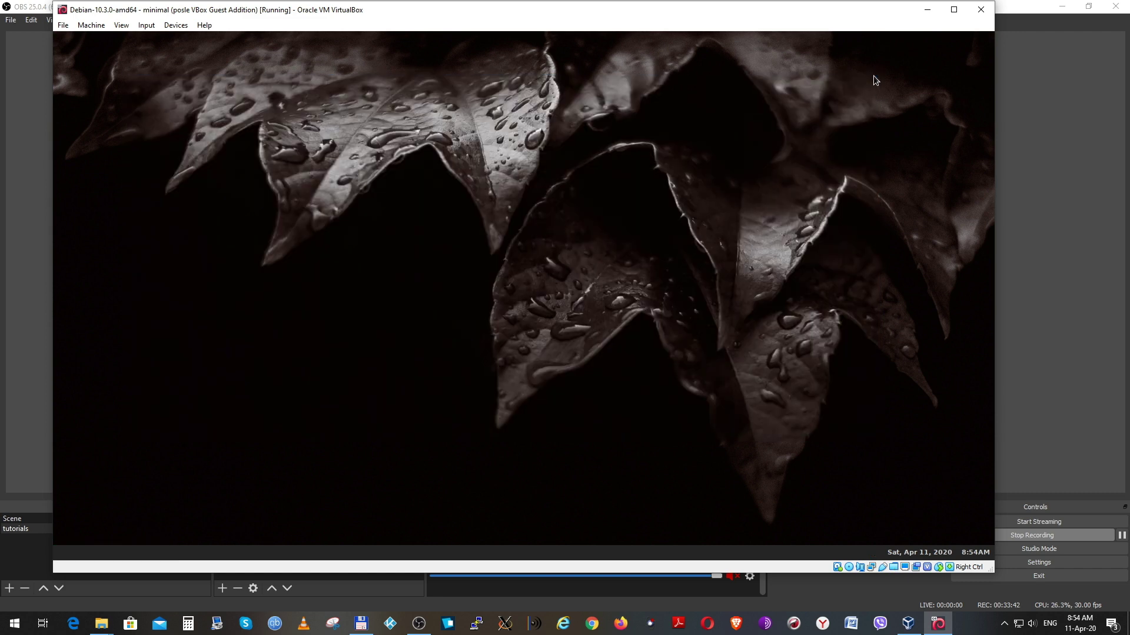
# Step: Open the Openbox logout dialog from the desktop menu's LogOut entry
pyautogui.rightClick(273, 231)
pyautogui.click(306, 380)
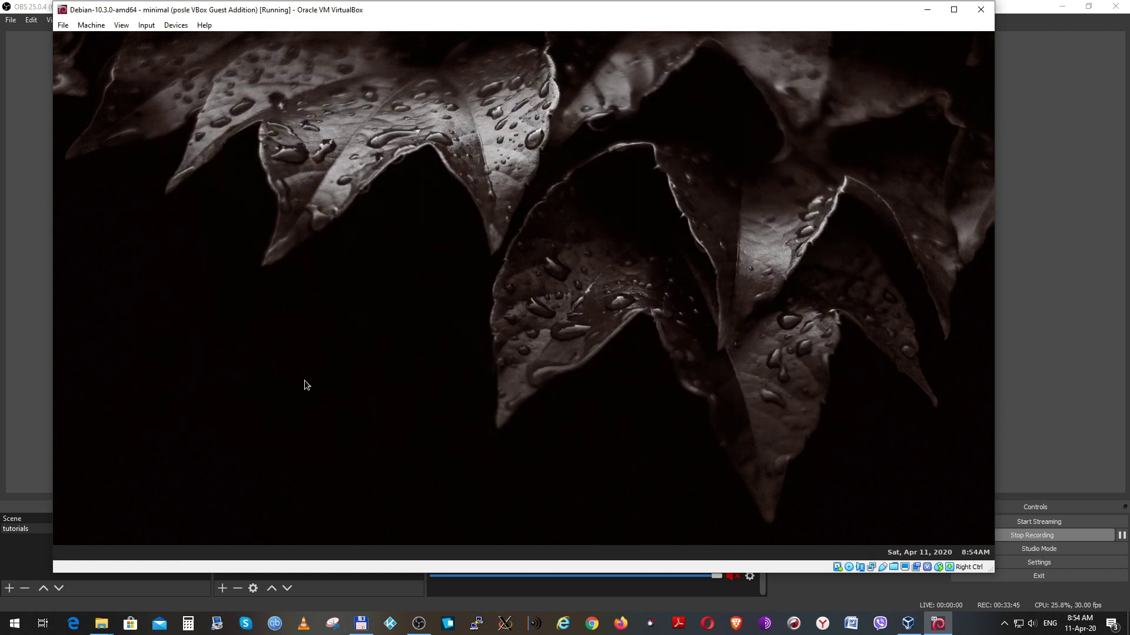